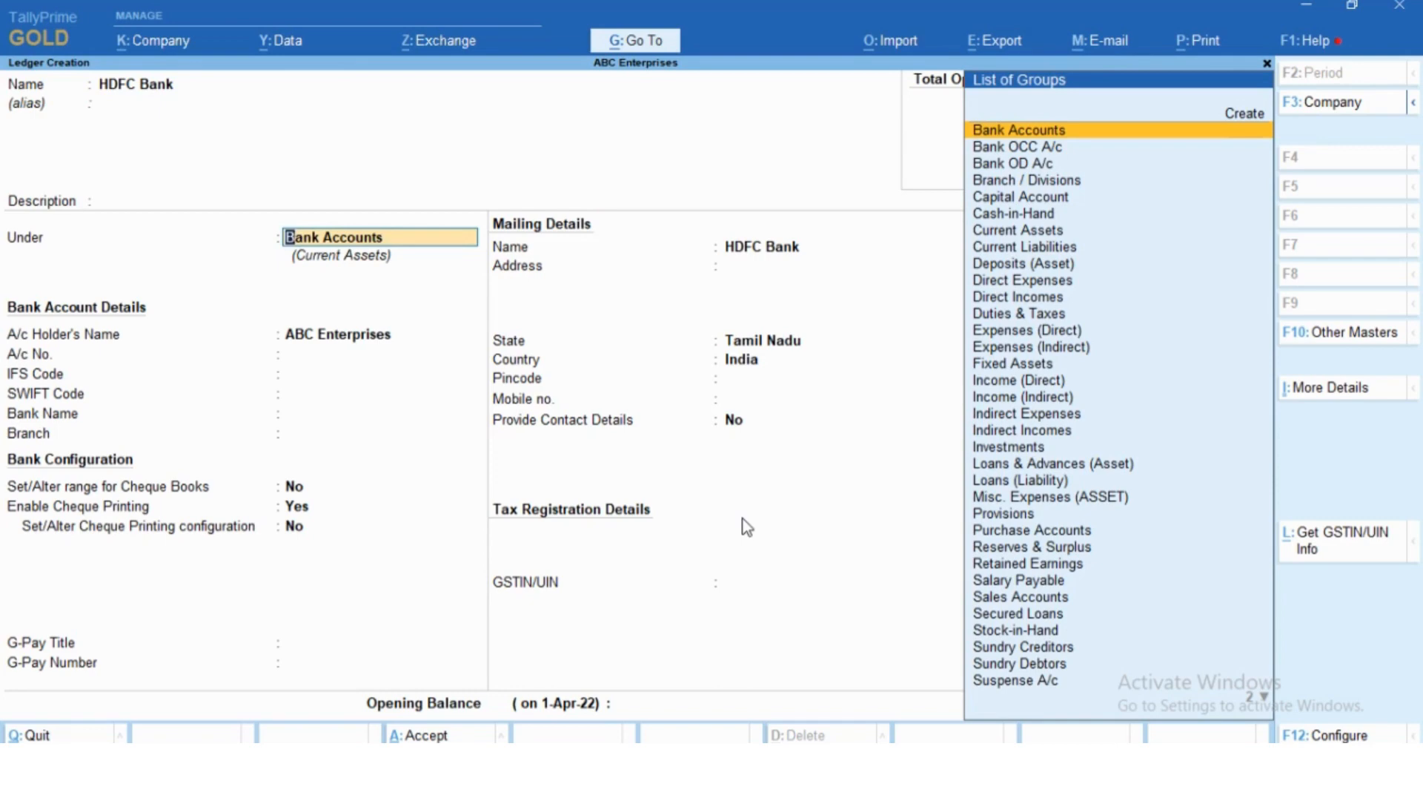
- Place the HDFC Bank ledger under Bank Accounts, with bank name Not Applicable and the default bank, mailing and tax details
{"action": "key", "text": "Return"}
{"action": "key", "text": "Return"}
{"action": "key", "text": "Return"}
{"action": "key", "text": "Return"}
{"action": "key", "text": "Return"}
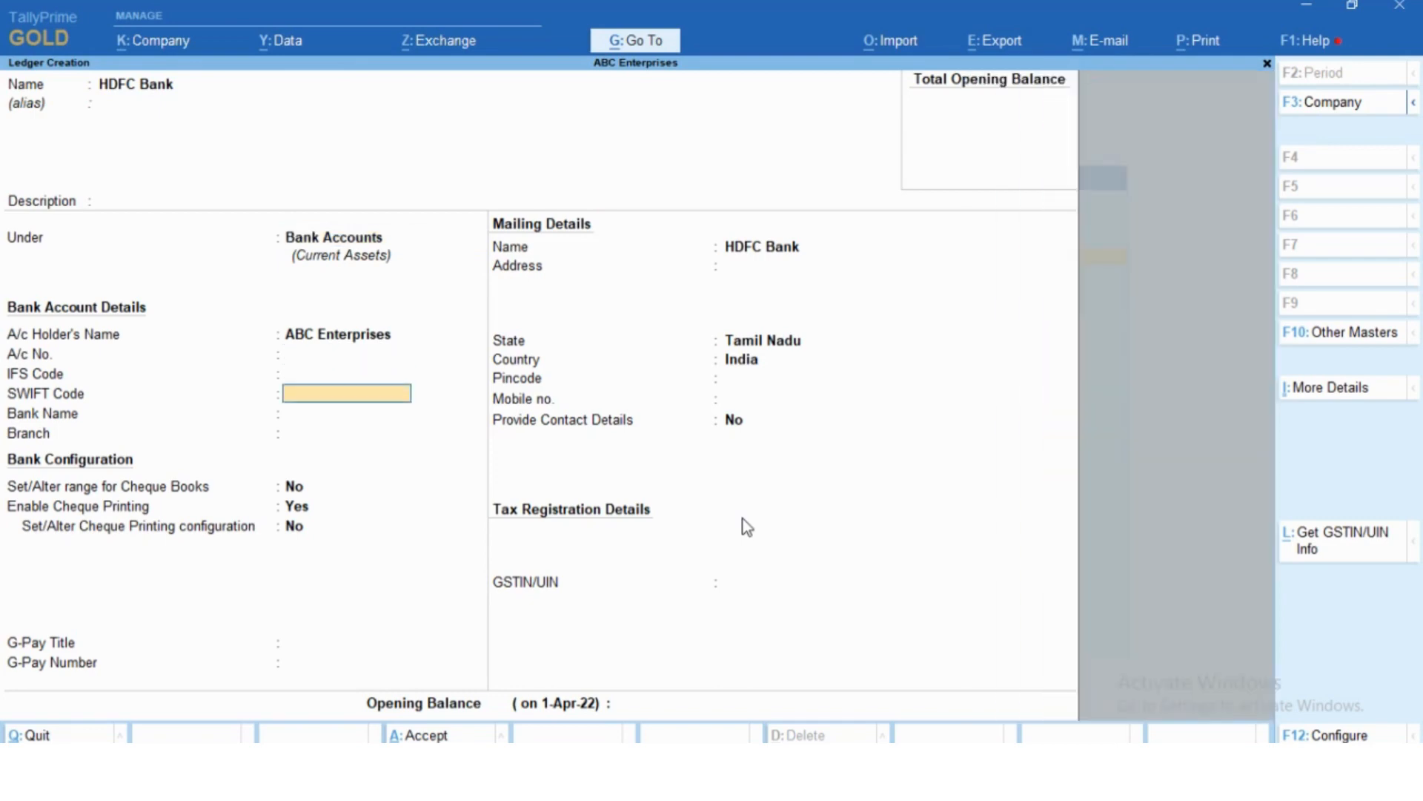
{"action": "key", "text": "Return"}
{"action": "key", "text": "Return"}
{"action": "key", "text": "Return"}
{"action": "key", "text": "Return"}
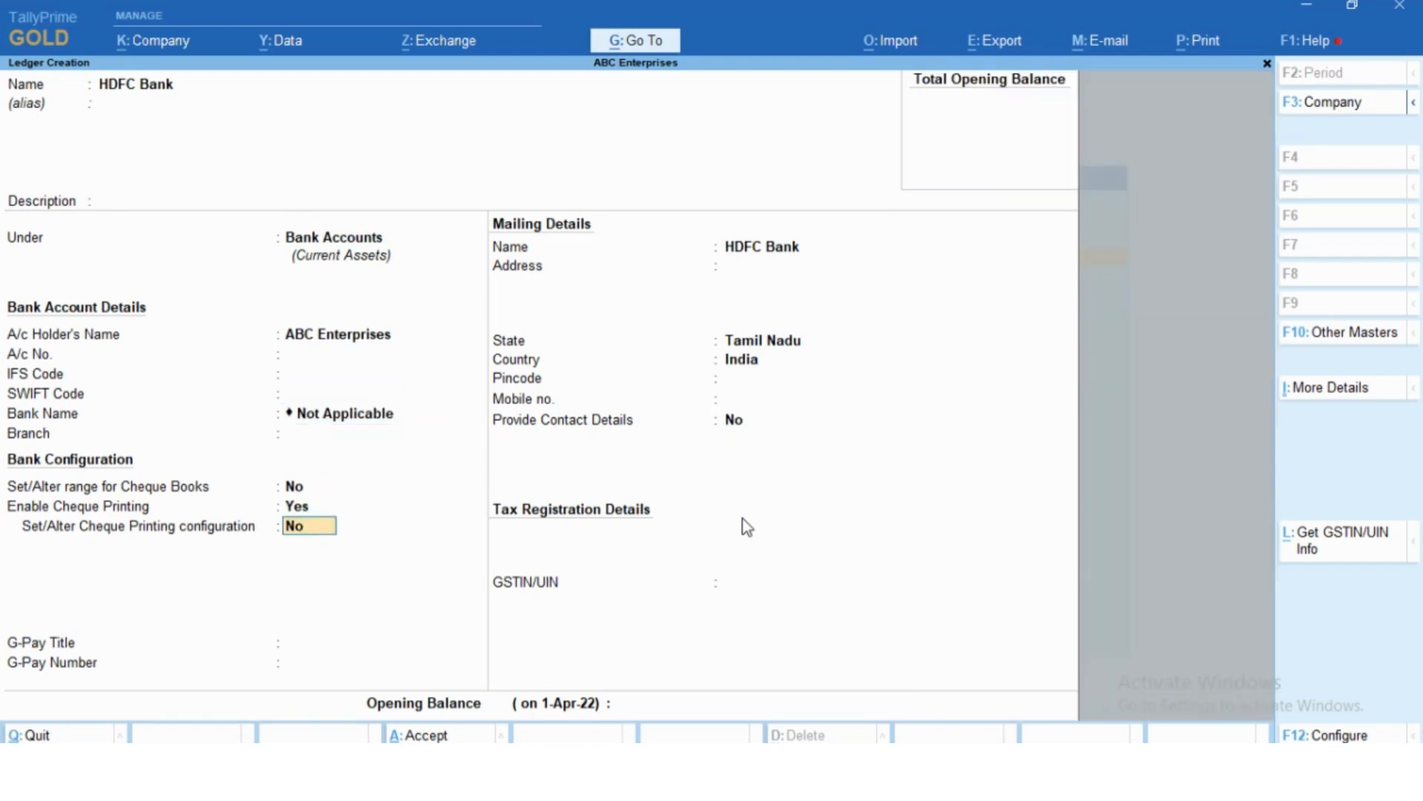
{"action": "key", "text": "Return"}
{"action": "key", "text": "Return"}
{"action": "key", "text": "Return"}
{"action": "key", "text": "Return"}
{"action": "key", "text": "Return"}
{"action": "key", "text": "Return"}
{"action": "key", "text": "Return"}
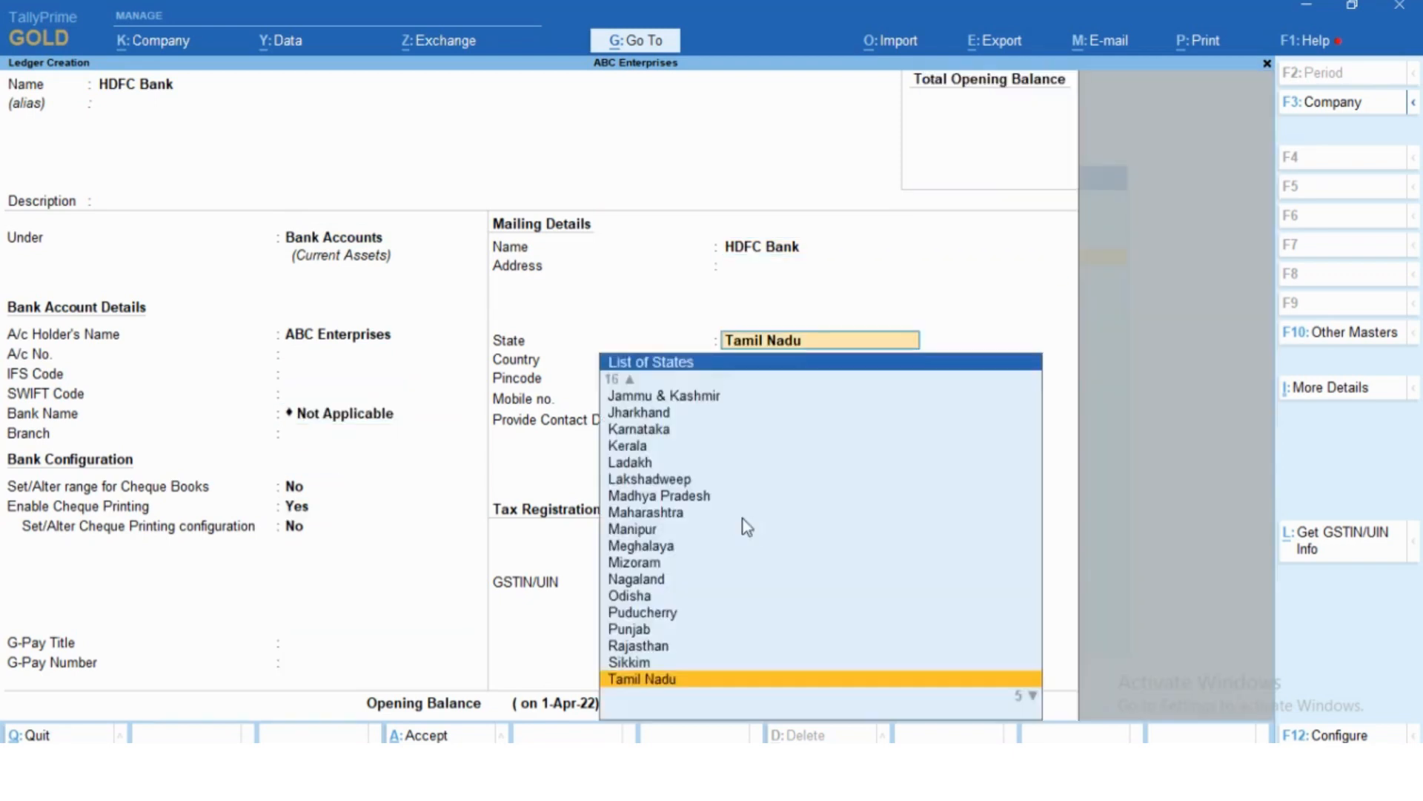
{"action": "key", "text": "Return"}
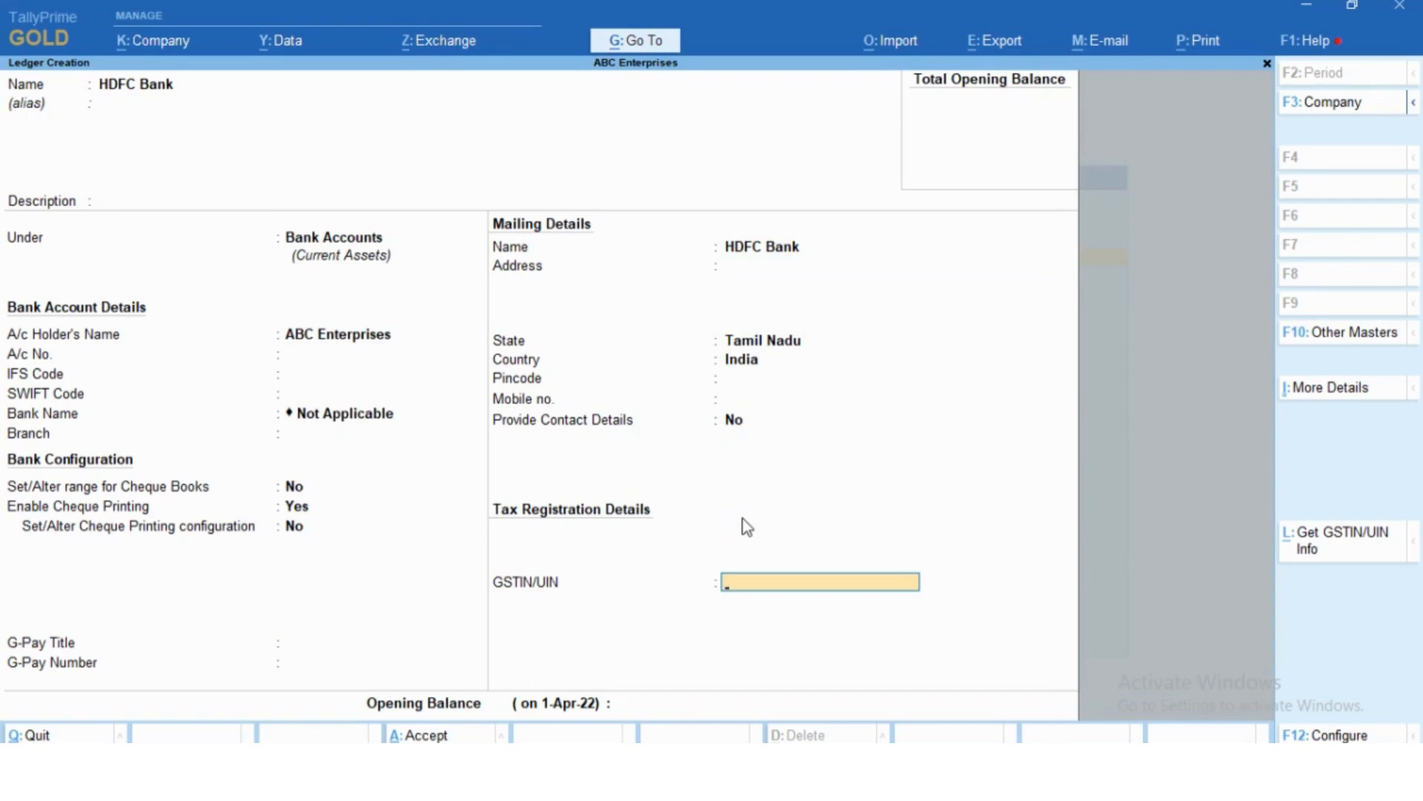
{"action": "key", "text": "Return"}
{"action": "key", "text": "Return"}
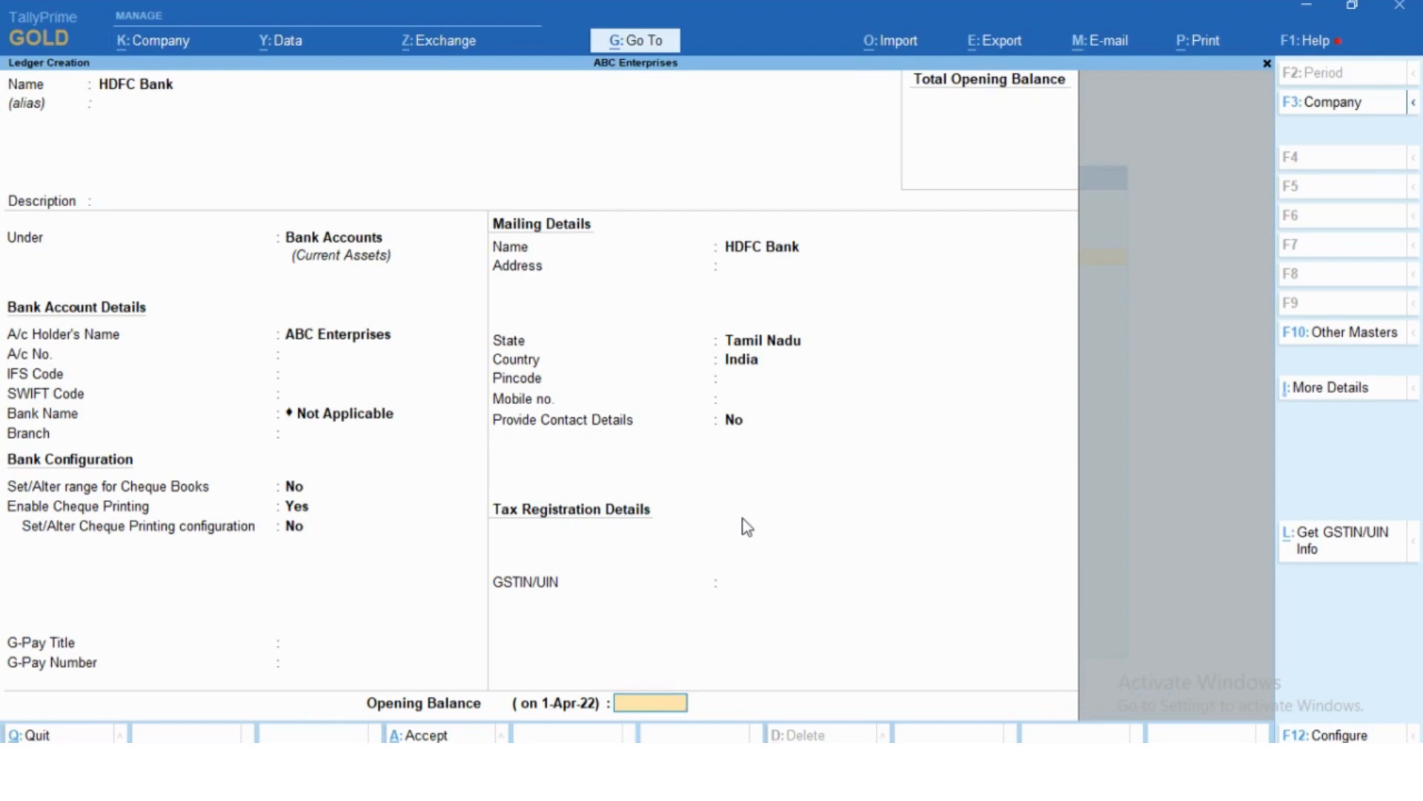
- Set the HDFC Bank ledger's opening balance to 10,000 Dr, save it and leave ledger creation
{"action": "type", "text": "10000"}
{"action": "key", "text": "Return"}
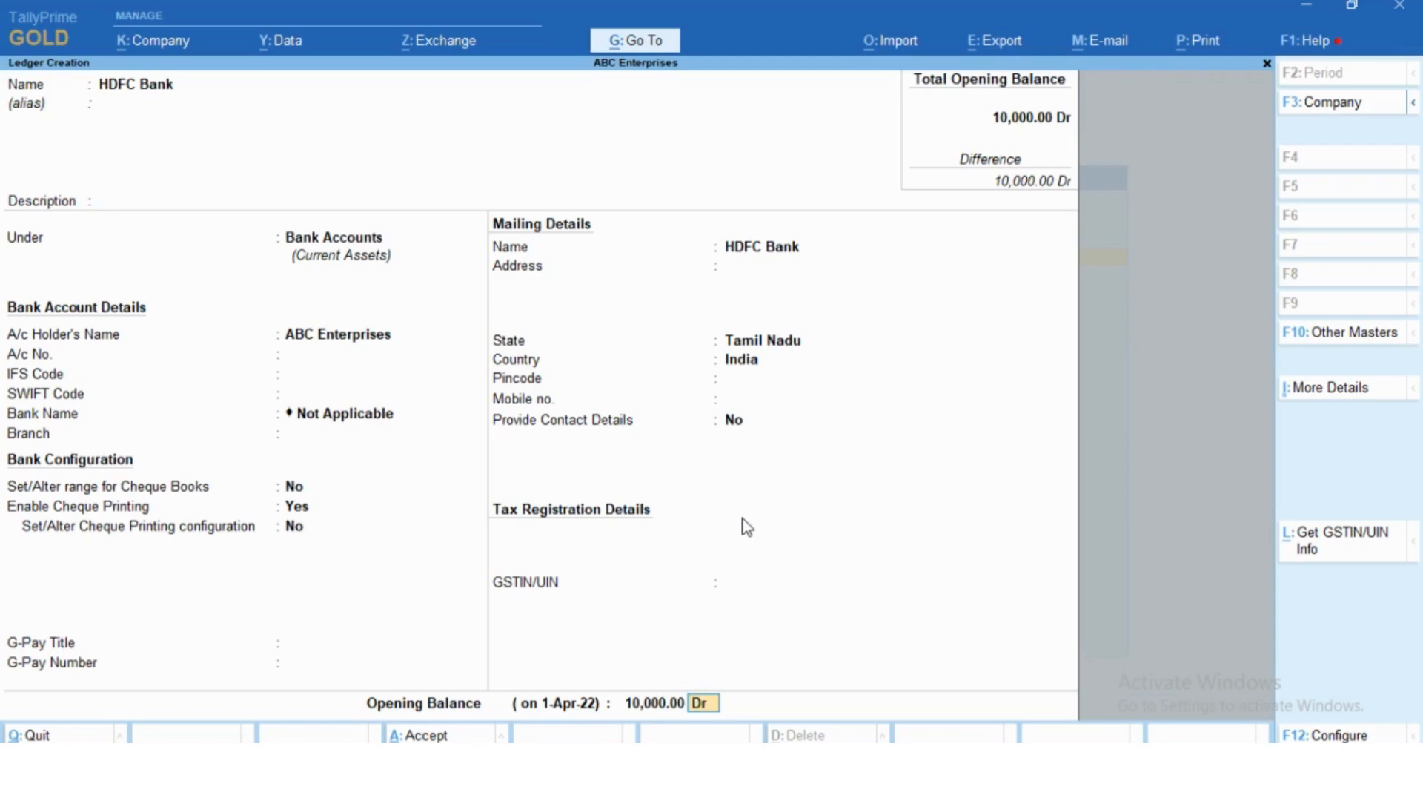
{"action": "key", "text": "Return"}
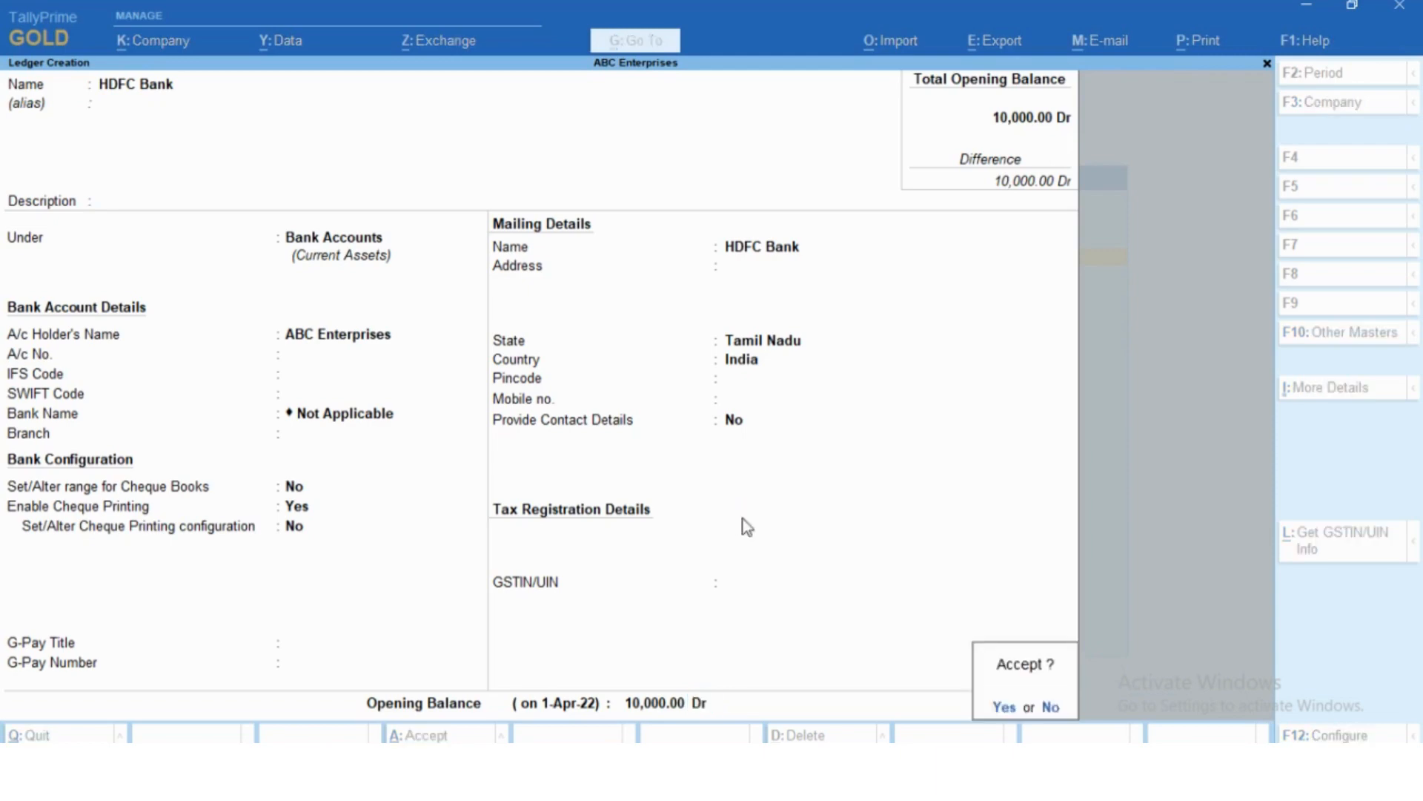
{"action": "key", "text": "y"}
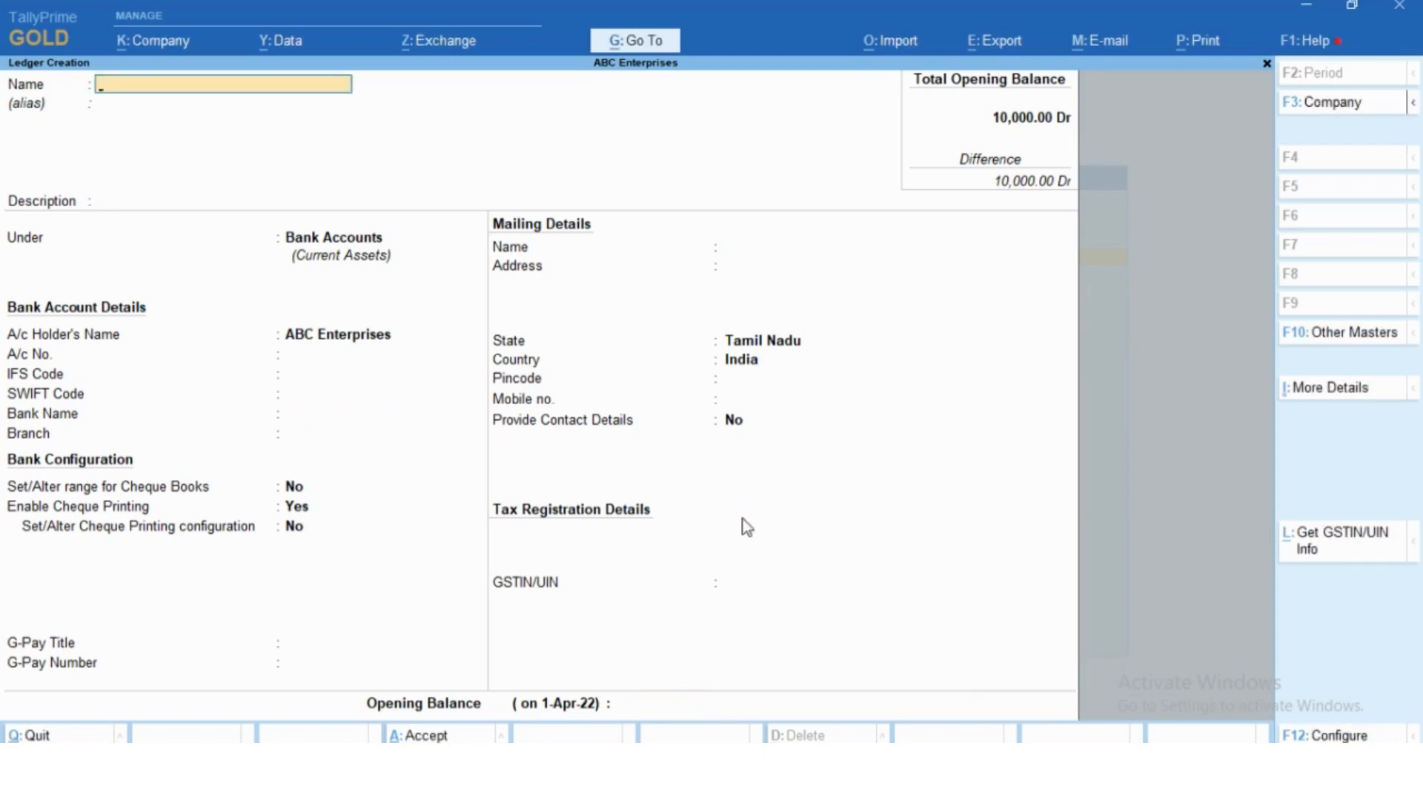
{"action": "key", "text": "Escape"}
{"action": "key", "text": "y"}
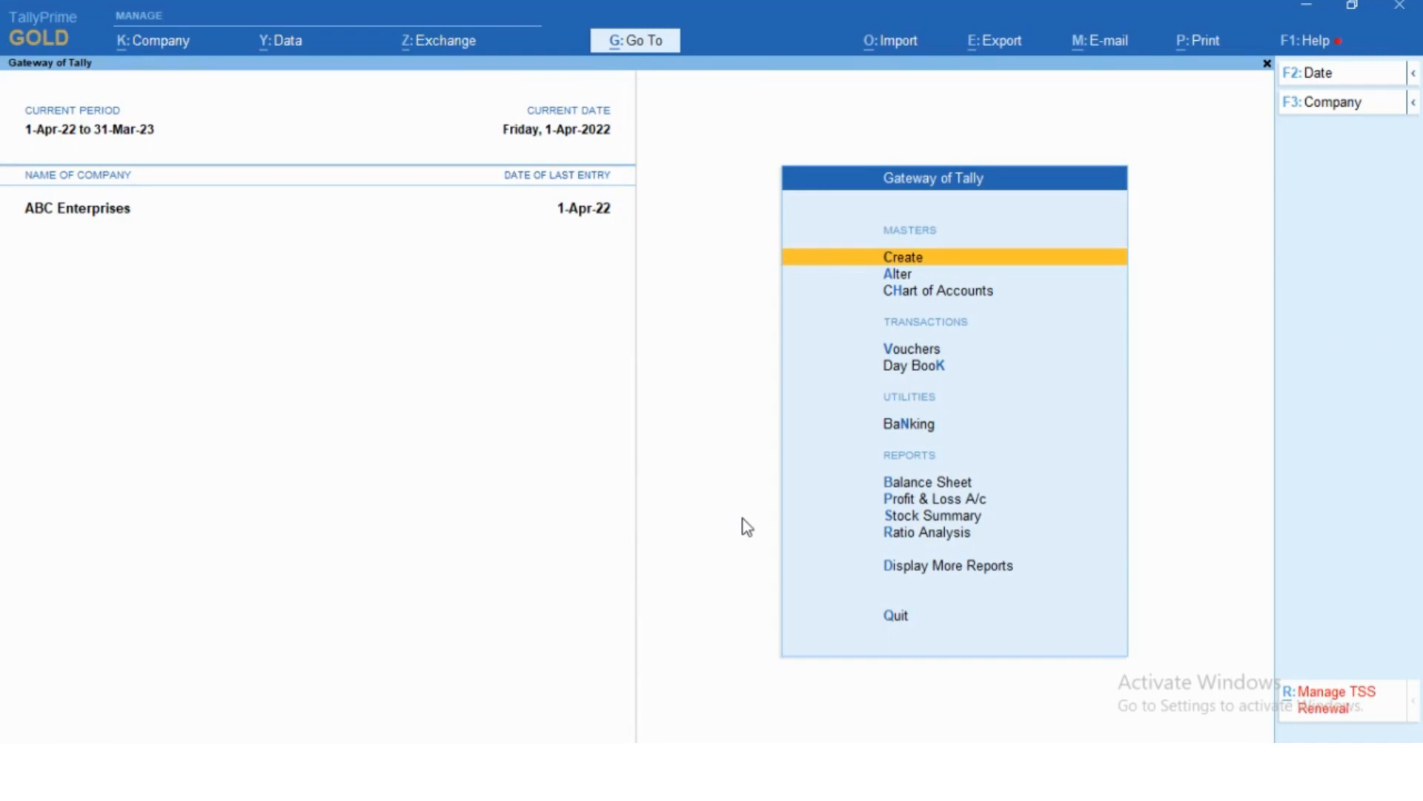
- Open the company's balance sheet in detailed view
{"action": "key", "text": "Down"}
{"action": "key", "text": "Down"}
{"action": "key", "text": "Down"}
{"action": "key", "text": "Down"}
{"action": "key", "text": "Down"}
{"action": "key", "text": "Down"}
{"action": "key", "text": "Down"}
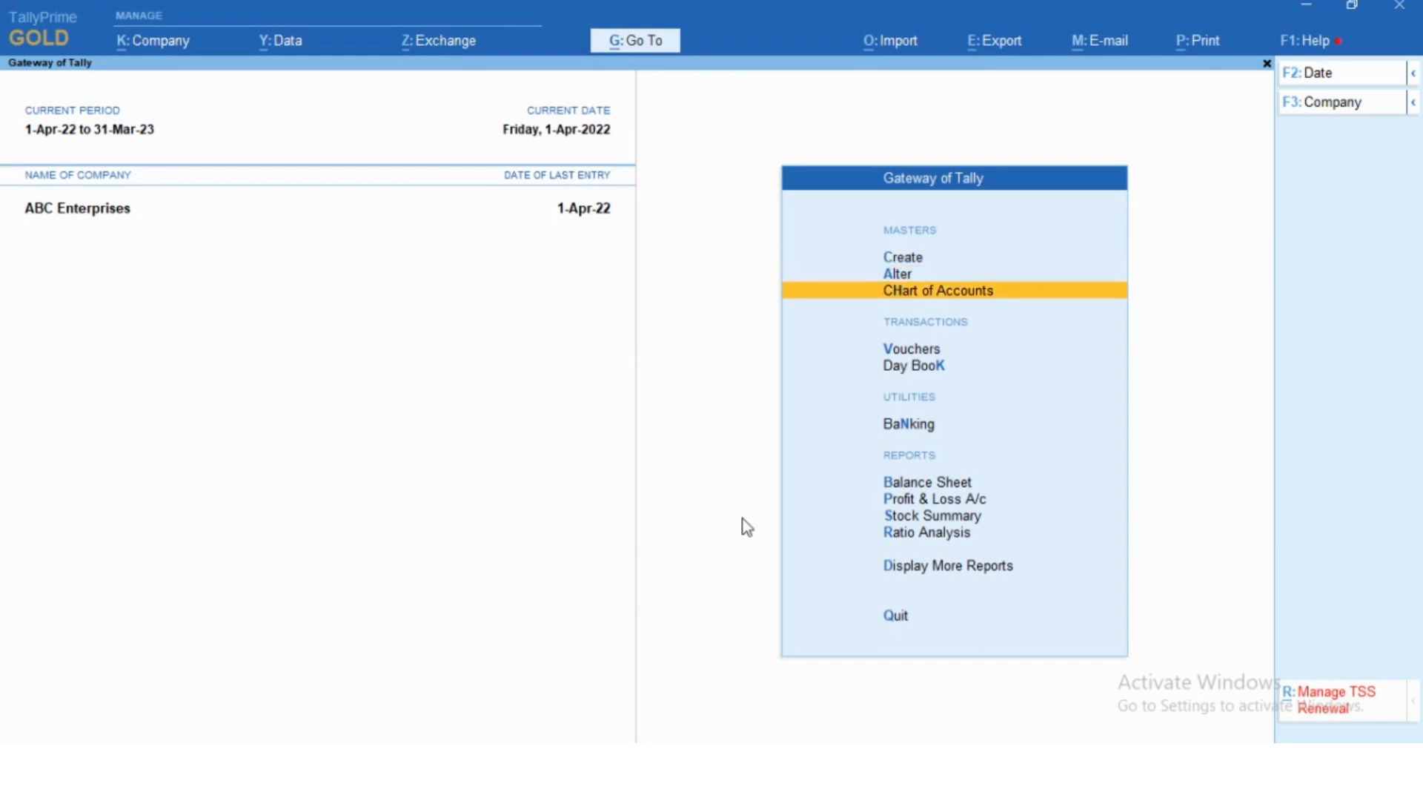
{"action": "key", "text": "Up"}
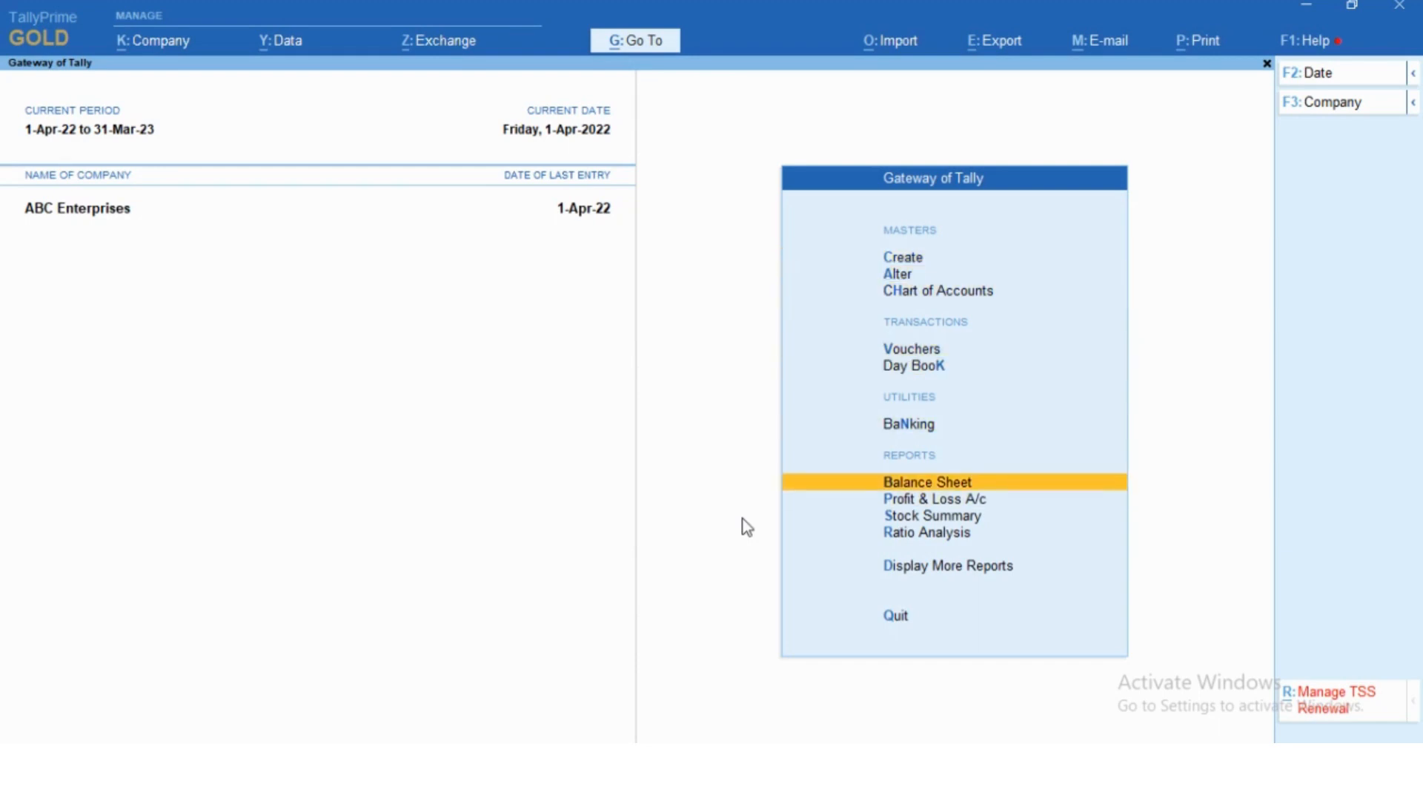
{"action": "key", "text": "Return"}
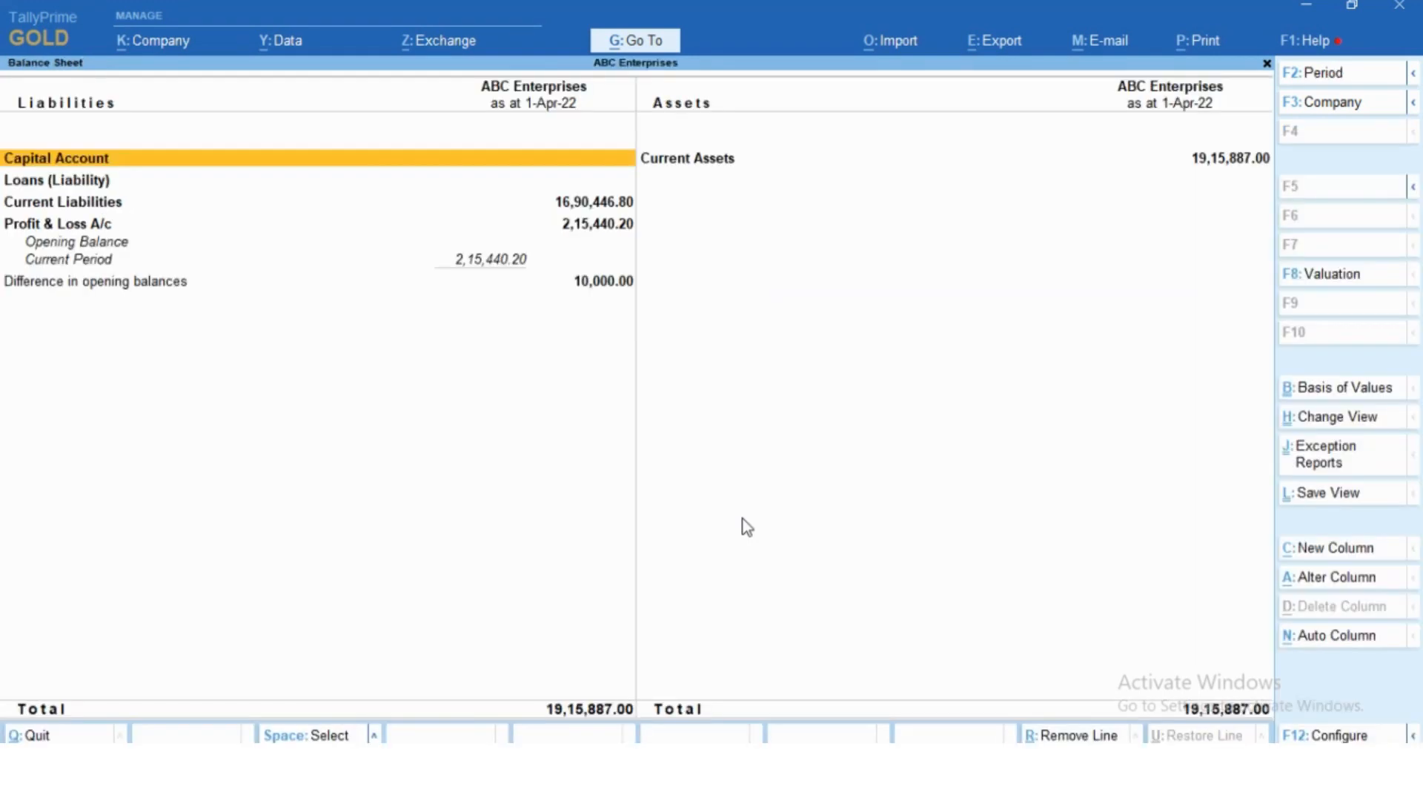
{"action": "key", "text": "alt+F5"}
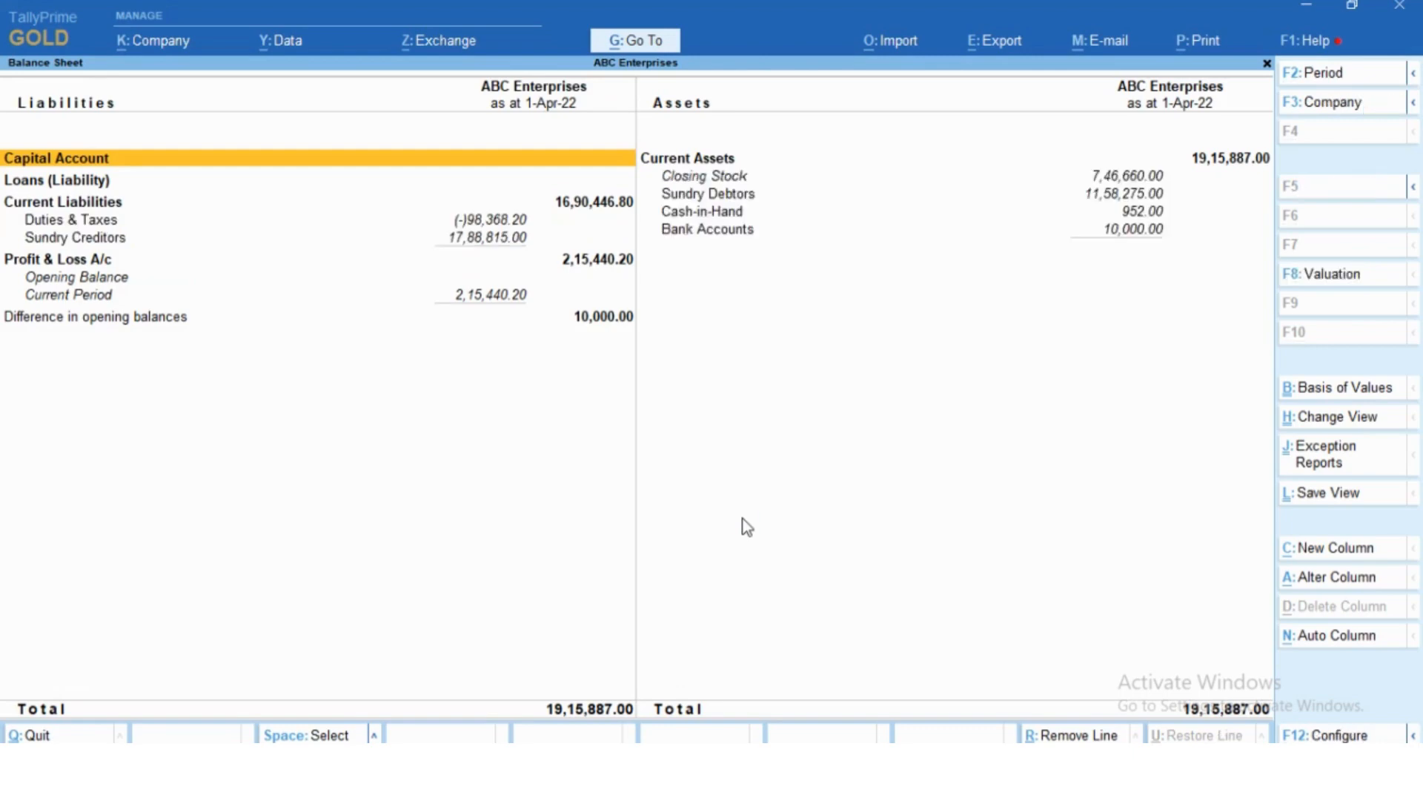
- Examine the individual supplier balances under Sundry Creditors and return to the balance sheet
{"action": "key", "text": "Down"}
{"action": "key", "text": "Down"}
{"action": "key", "text": "Down"}
{"action": "key", "text": "Down"}
{"action": "key", "text": "Return"}
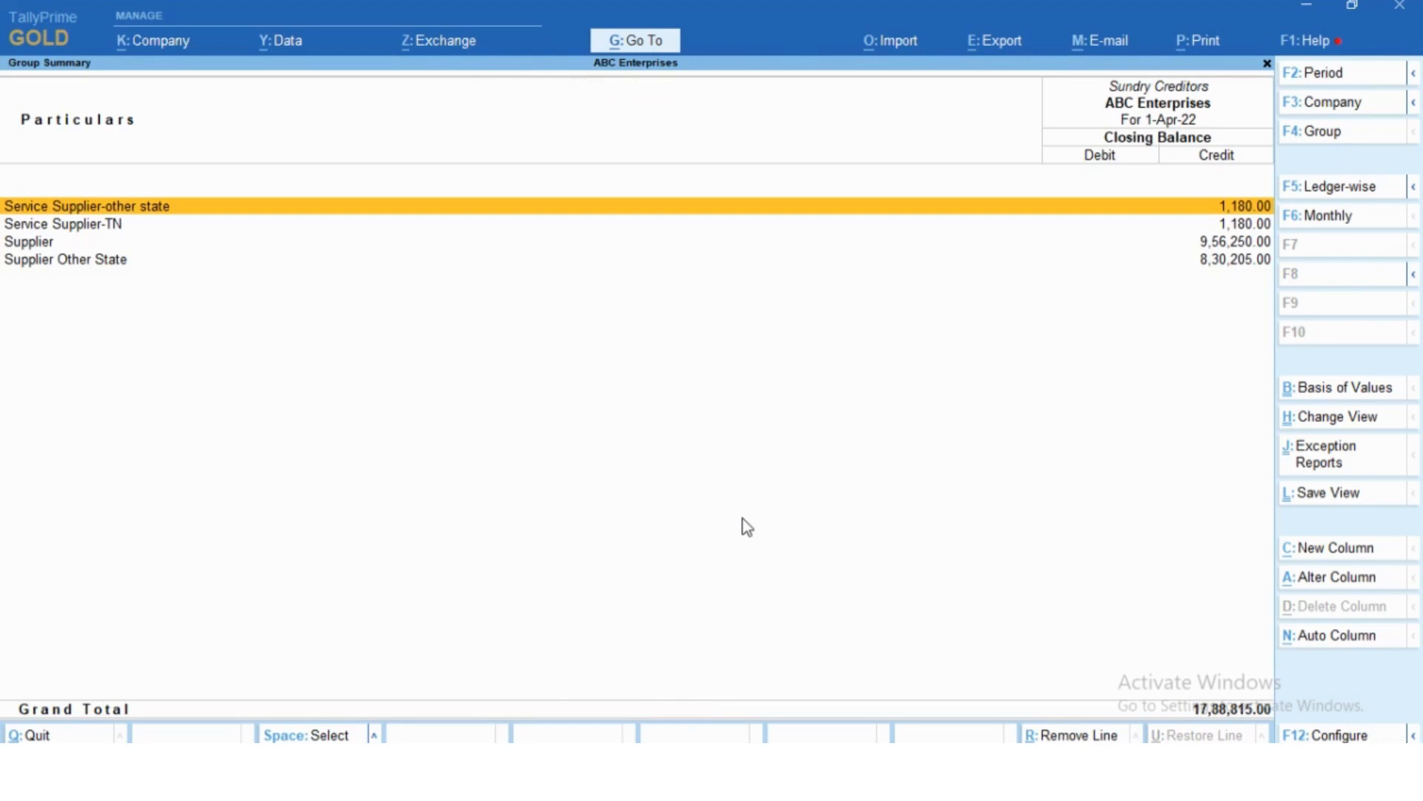
{"action": "key", "text": "Down"}
{"action": "key", "text": "Down"}
{"action": "key", "text": "Down"}
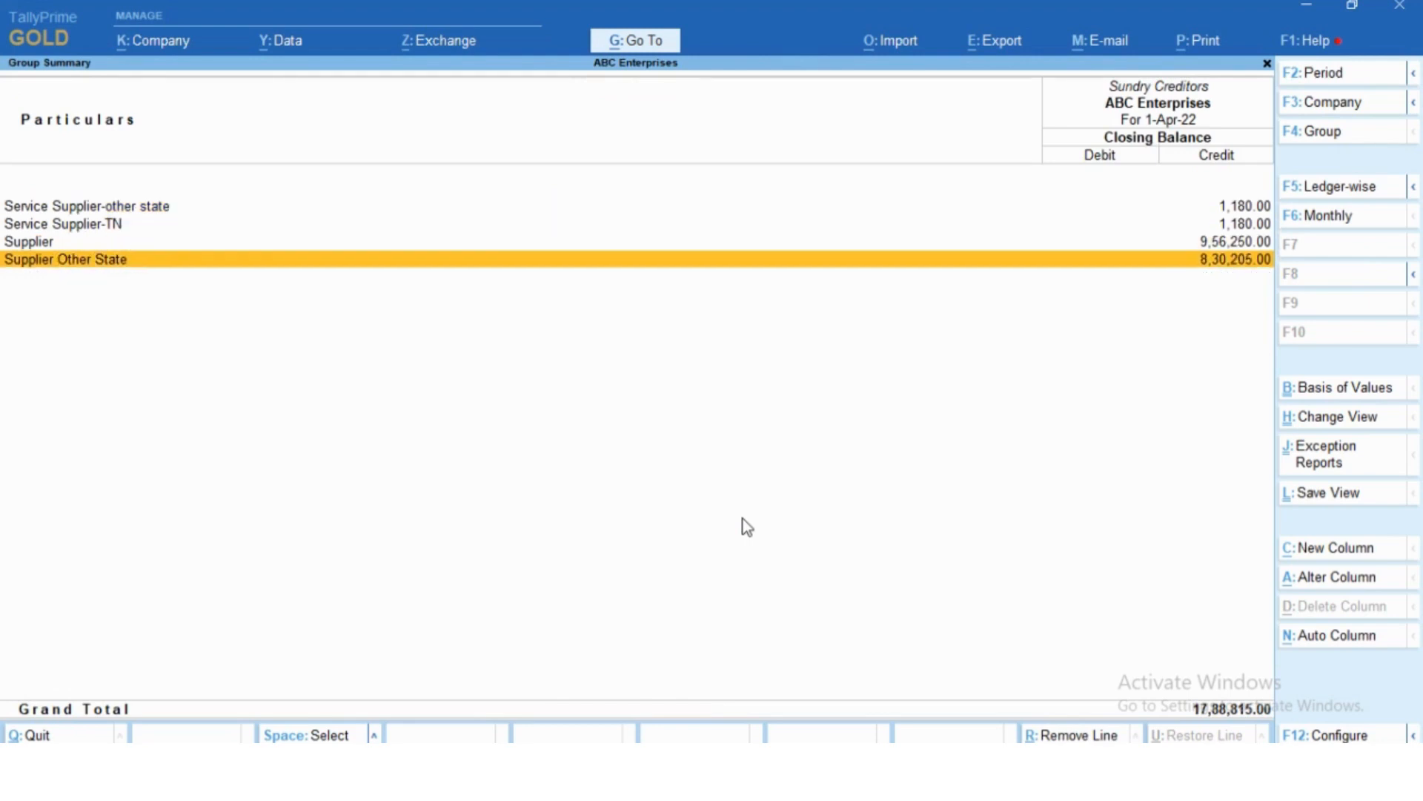
{"action": "key", "text": "Escape"}
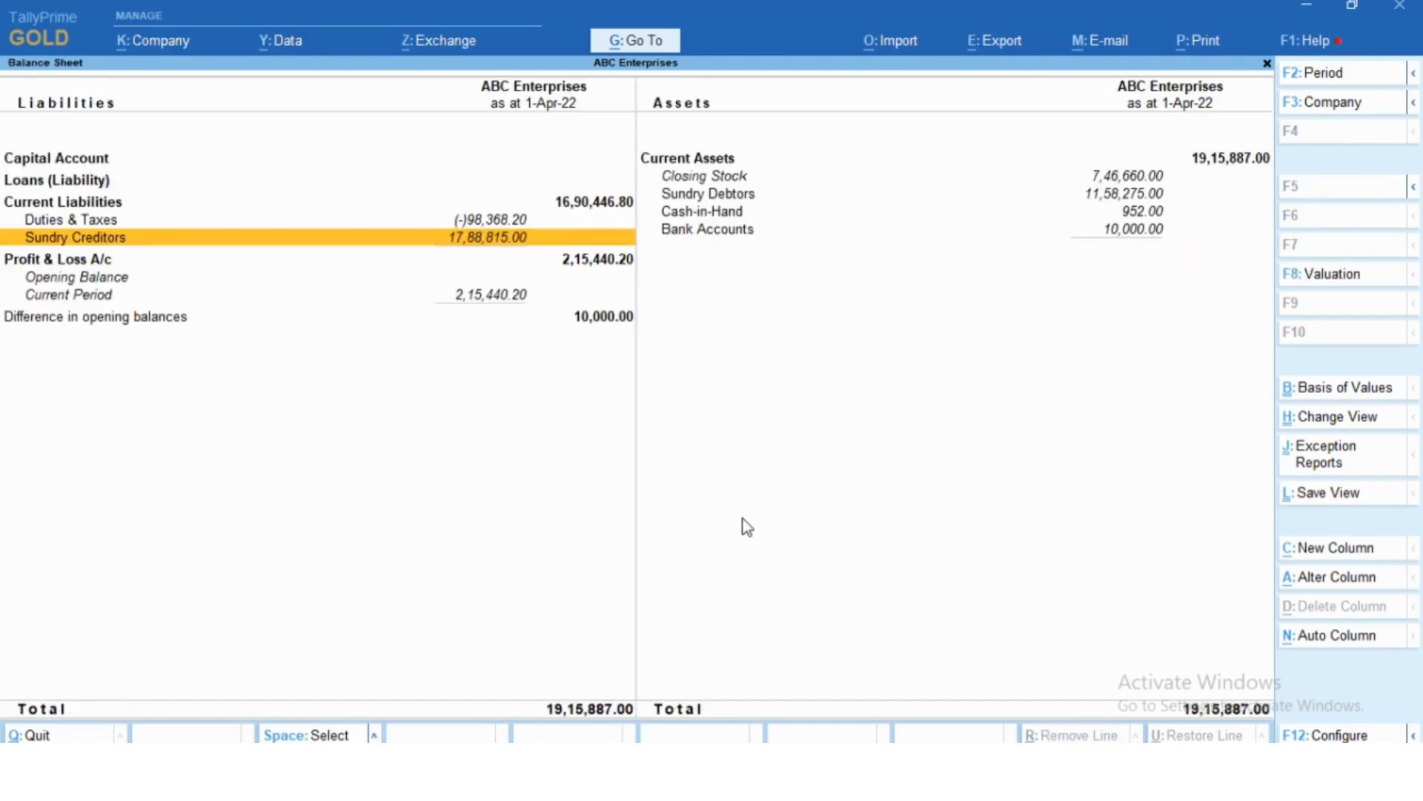
- Examine the individual customer balances under Sundry Debtors and return to the balance sheet
{"action": "key", "text": "Right"}
{"action": "key", "text": "Up"}
{"action": "key", "text": "Up"}
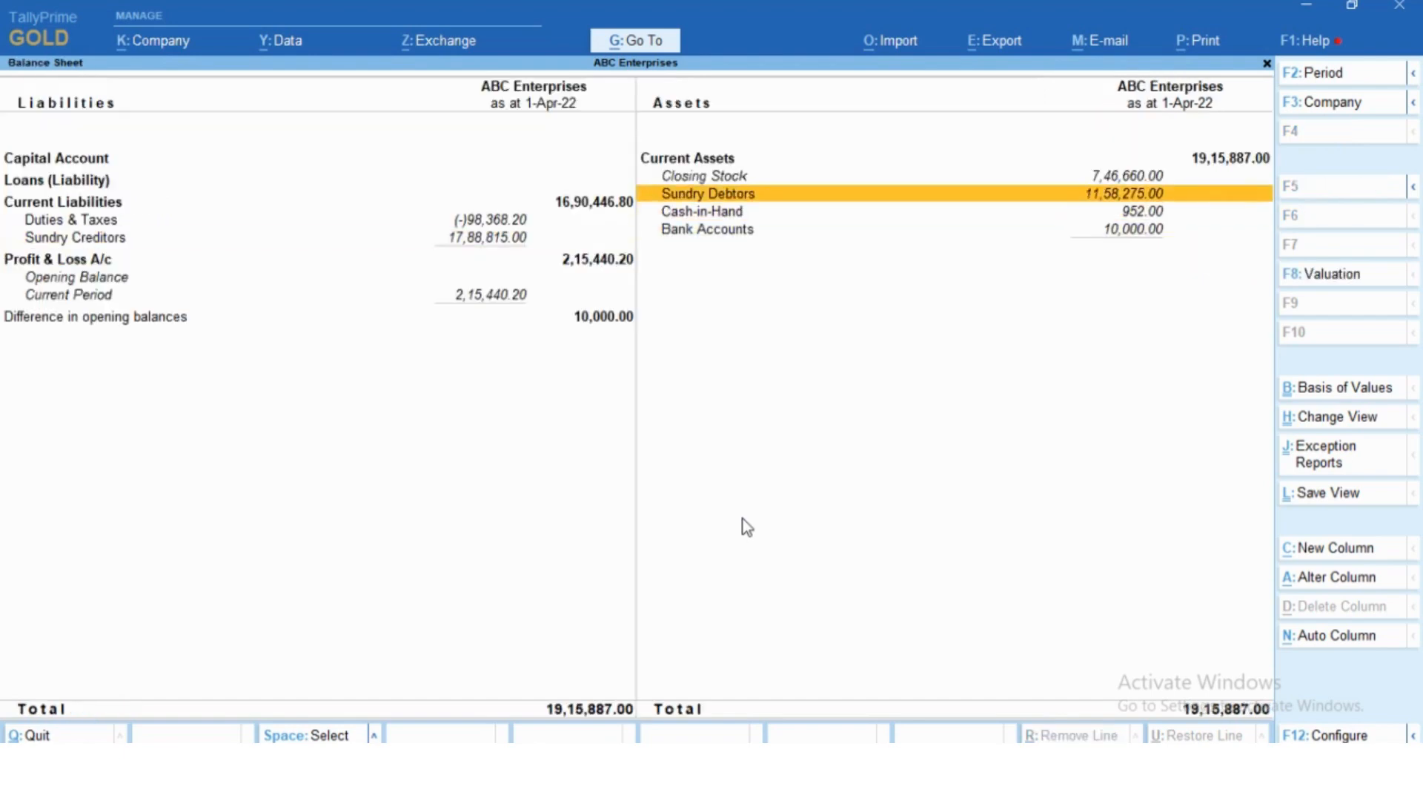
{"action": "key", "text": "Return"}
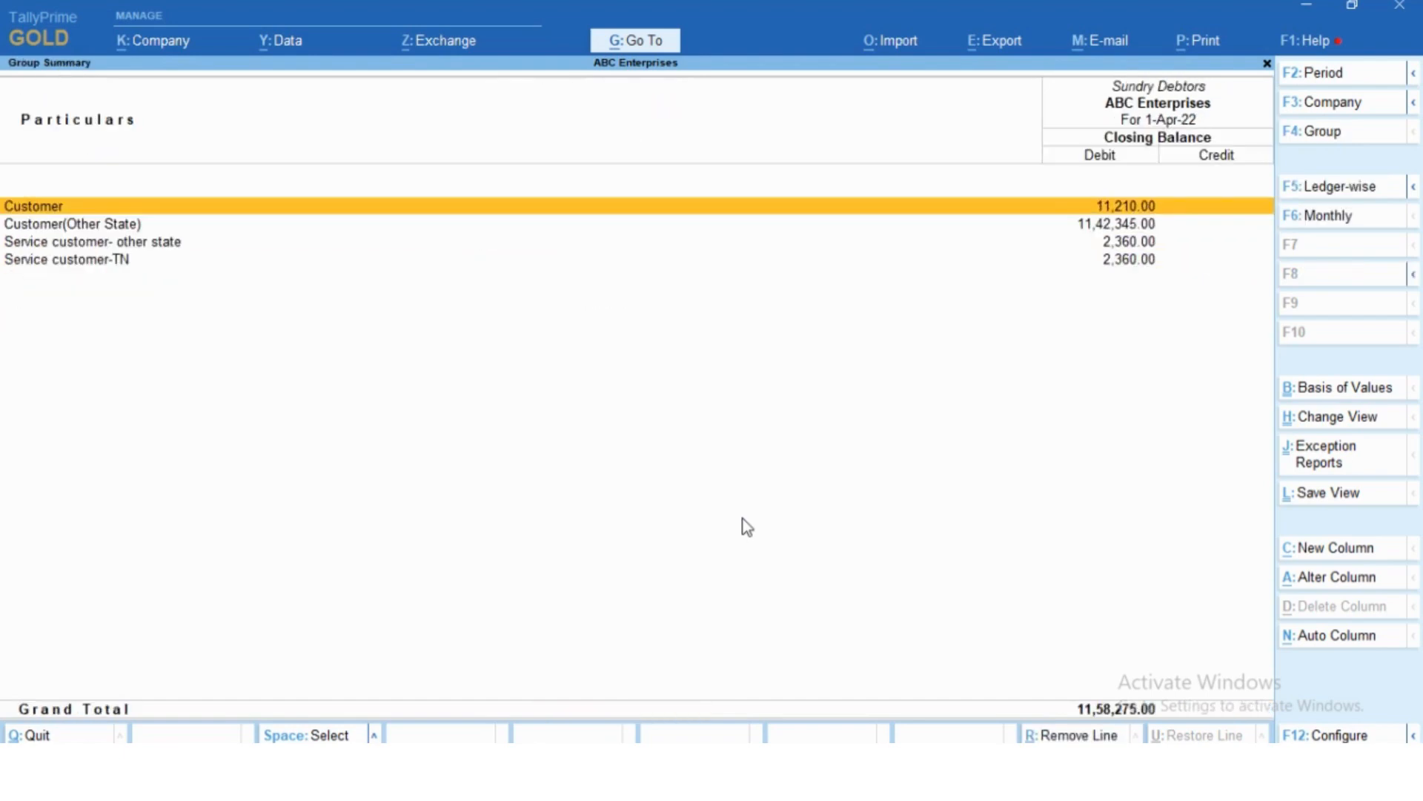
{"action": "key", "text": "Down"}
{"action": "key", "text": "Down"}
{"action": "key", "text": "Down"}
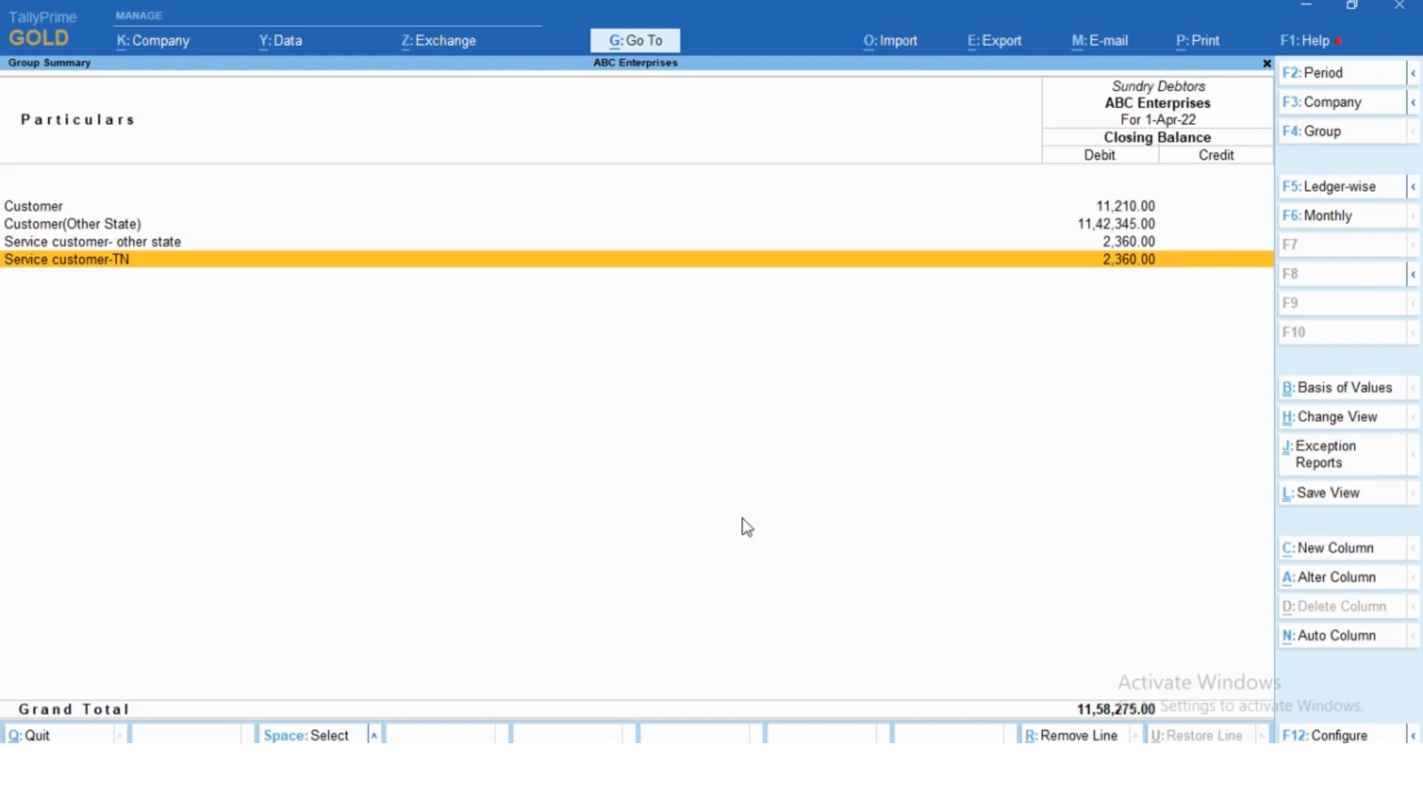
{"action": "key", "text": "Escape"}
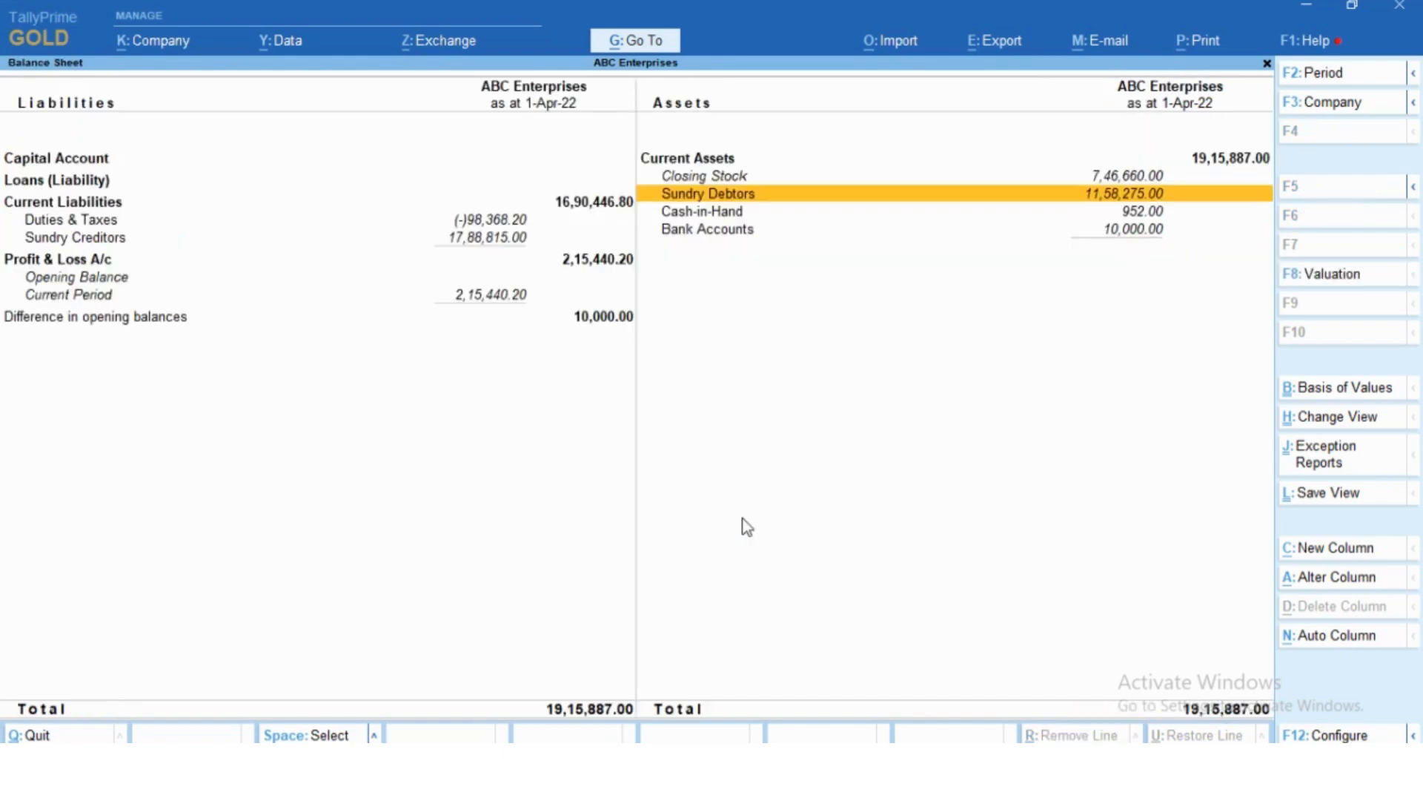
- Leave the balance sheet and start a new receipt voucher
{"action": "key", "text": "Escape"}
{"action": "key", "text": "Up"}
{"action": "key", "text": "Up"}
{"action": "key", "text": "Up"}
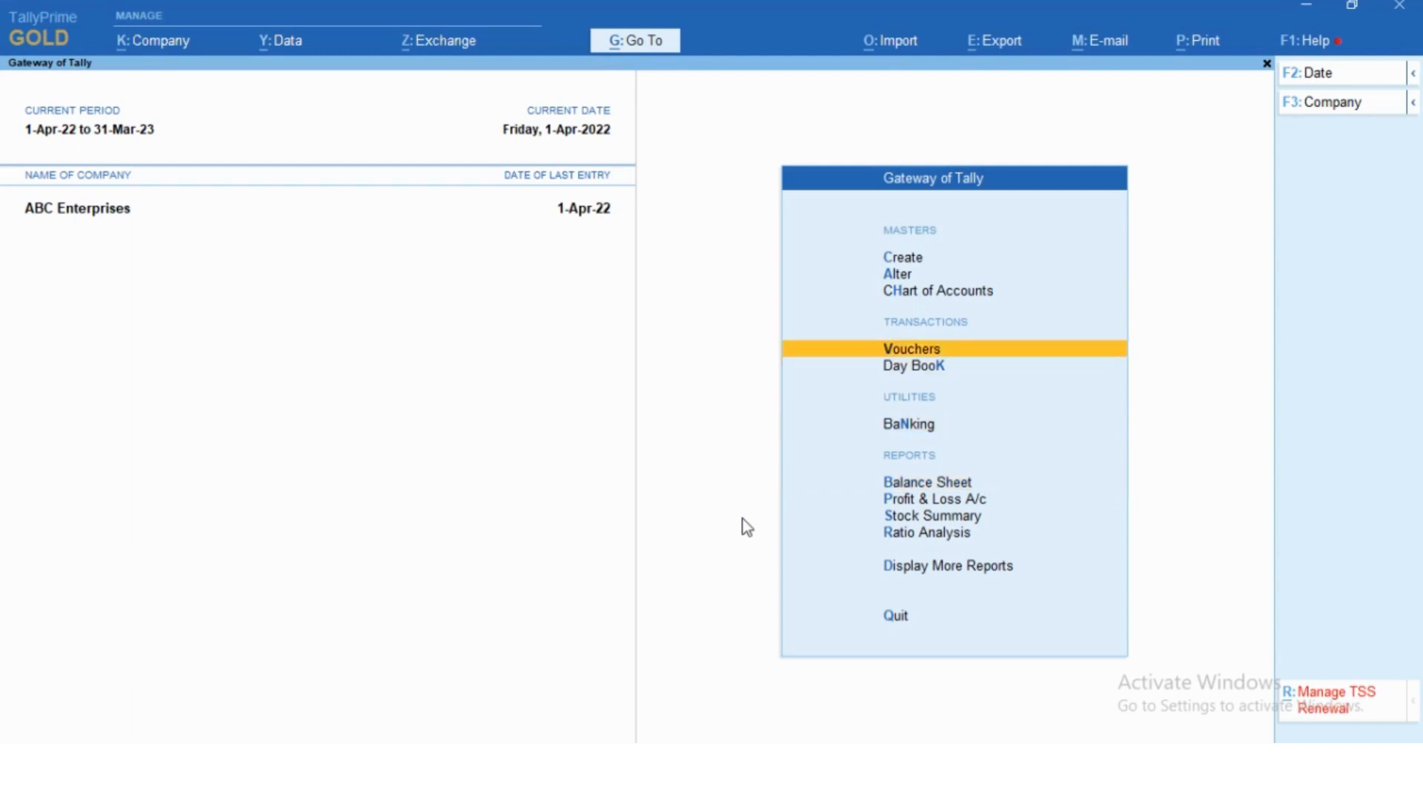
{"action": "key", "text": "Return"}
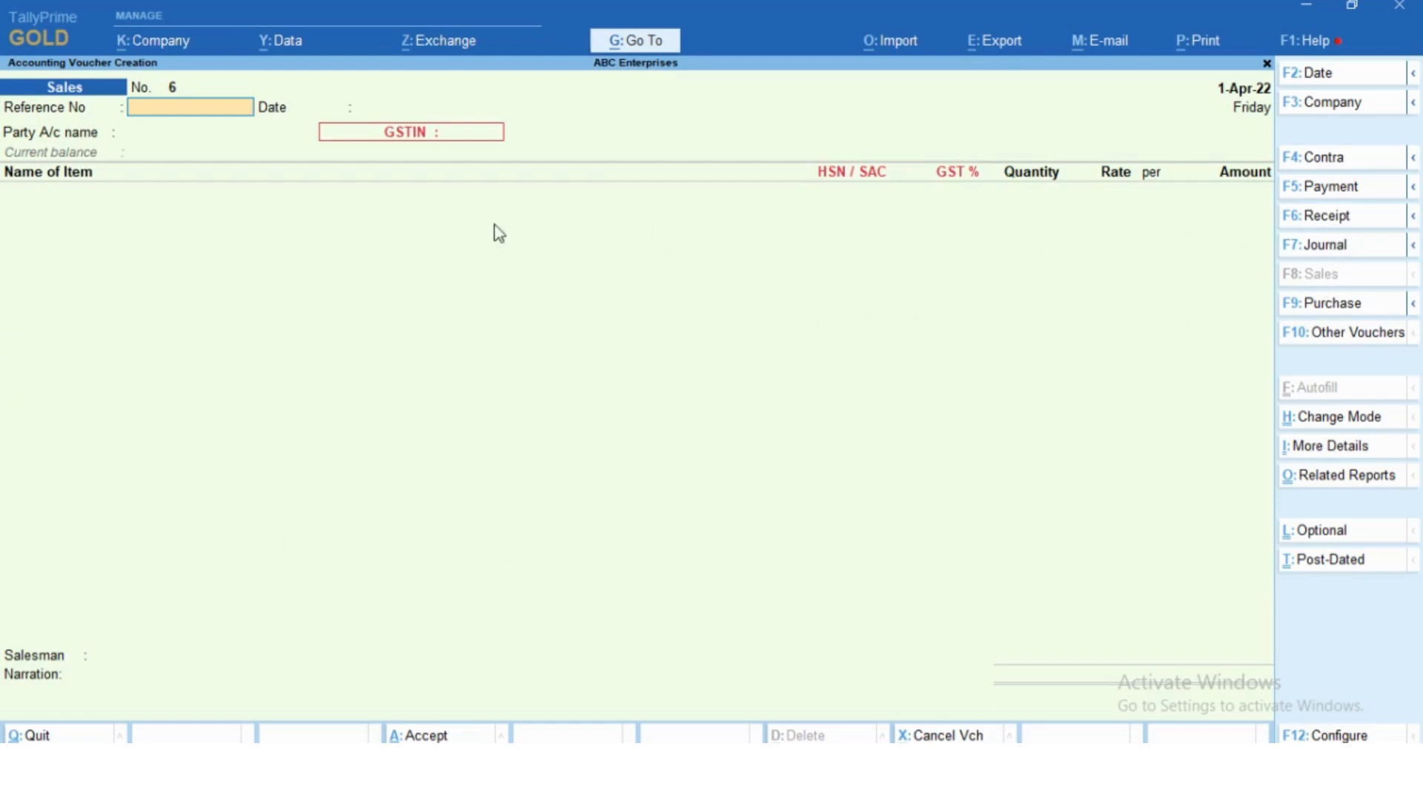
{"action": "left_click", "coordinate": [1325, 223]}
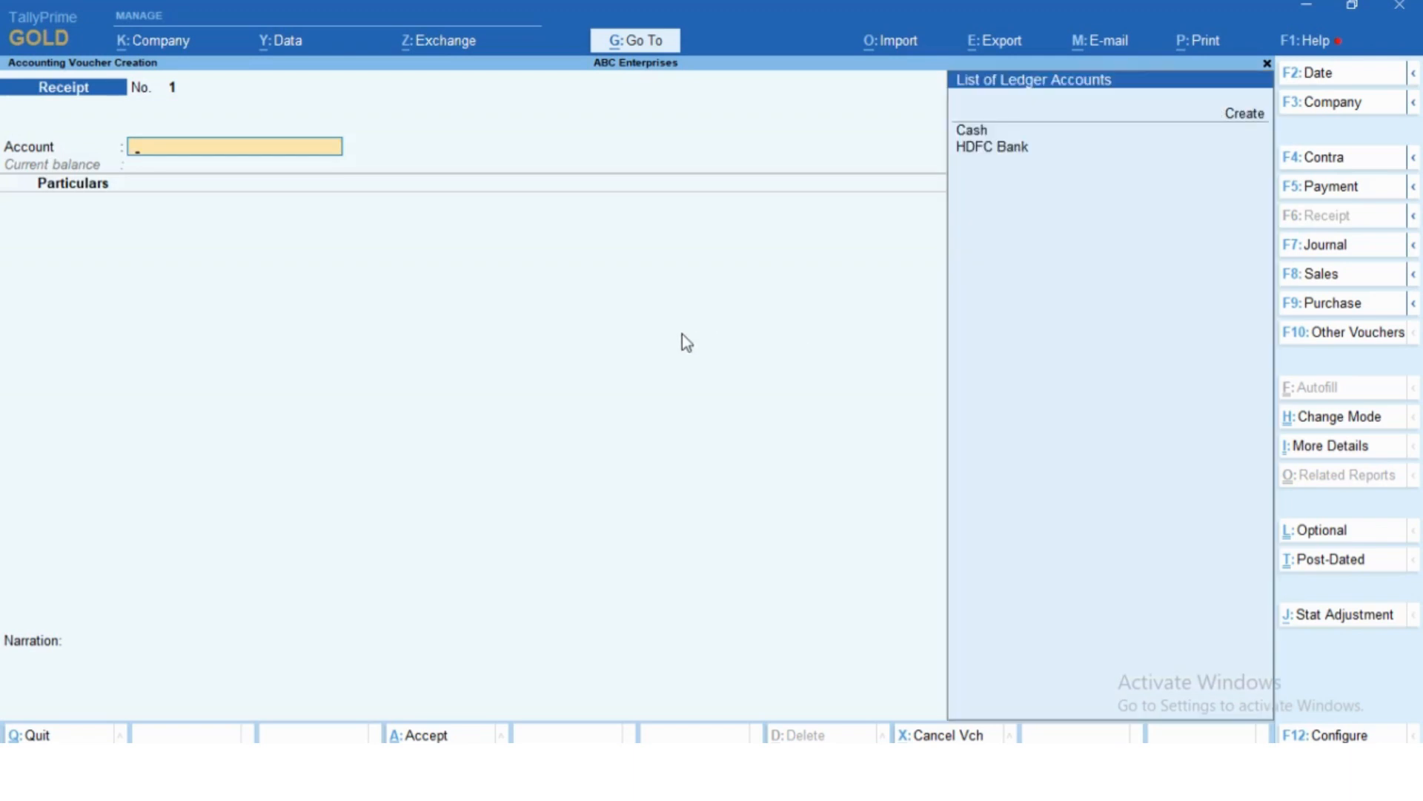
- Set HDFC Bank as the receiving account and choose the Customer ledger as the receipt's particulars
{"action": "key", "text": "Down"}
{"action": "key", "text": "Down"}
{"action": "key", "text": "Down"}
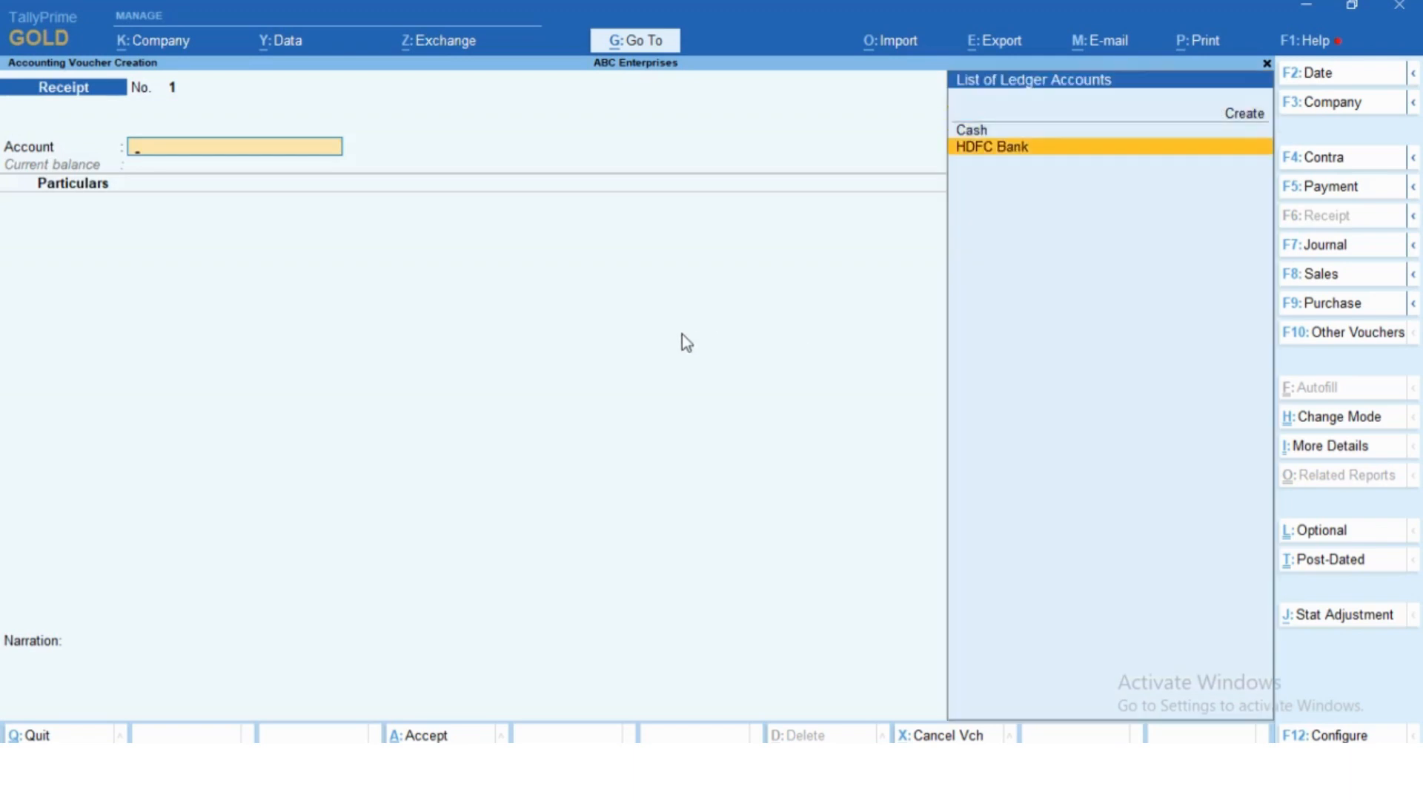
{"action": "key", "text": "Return"}
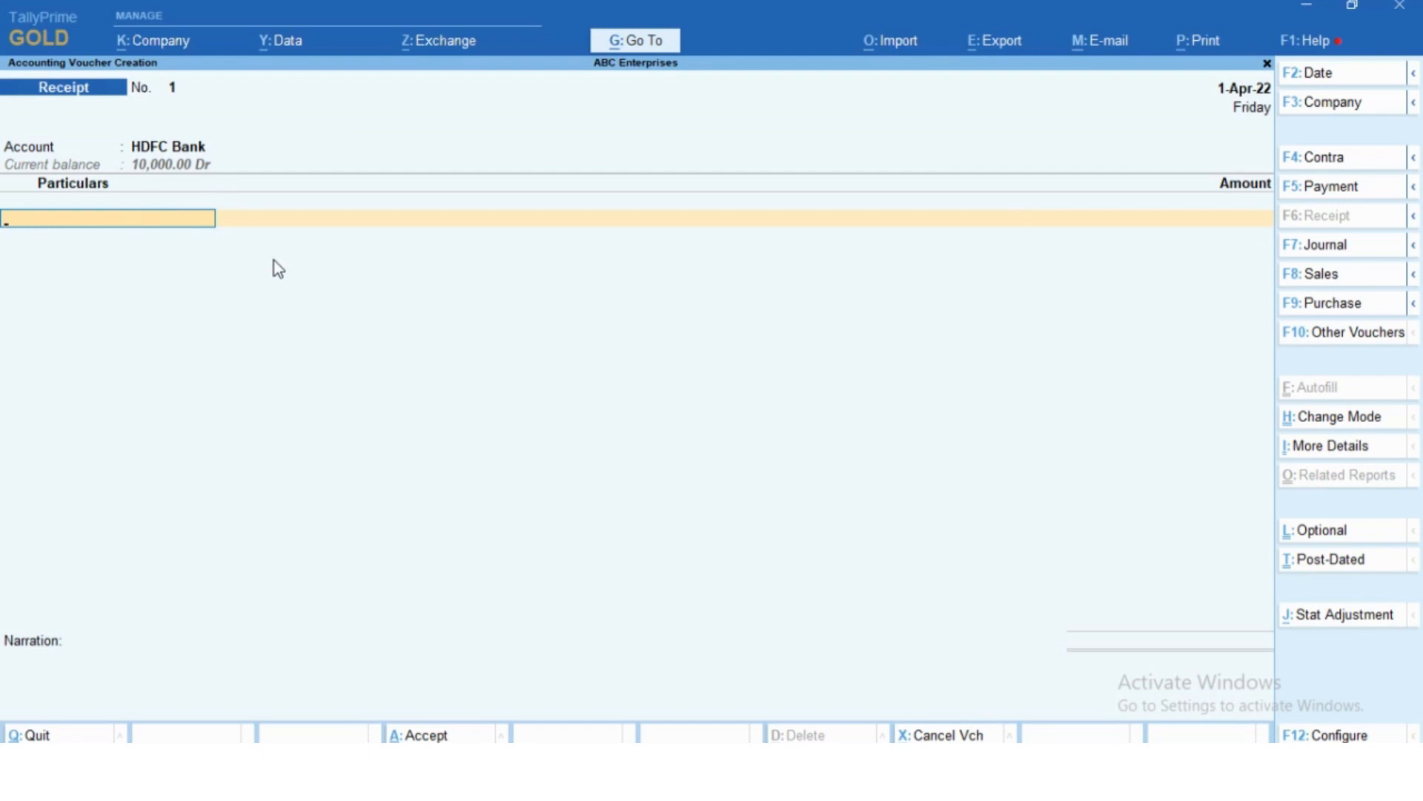
{"action": "key", "text": "space"}
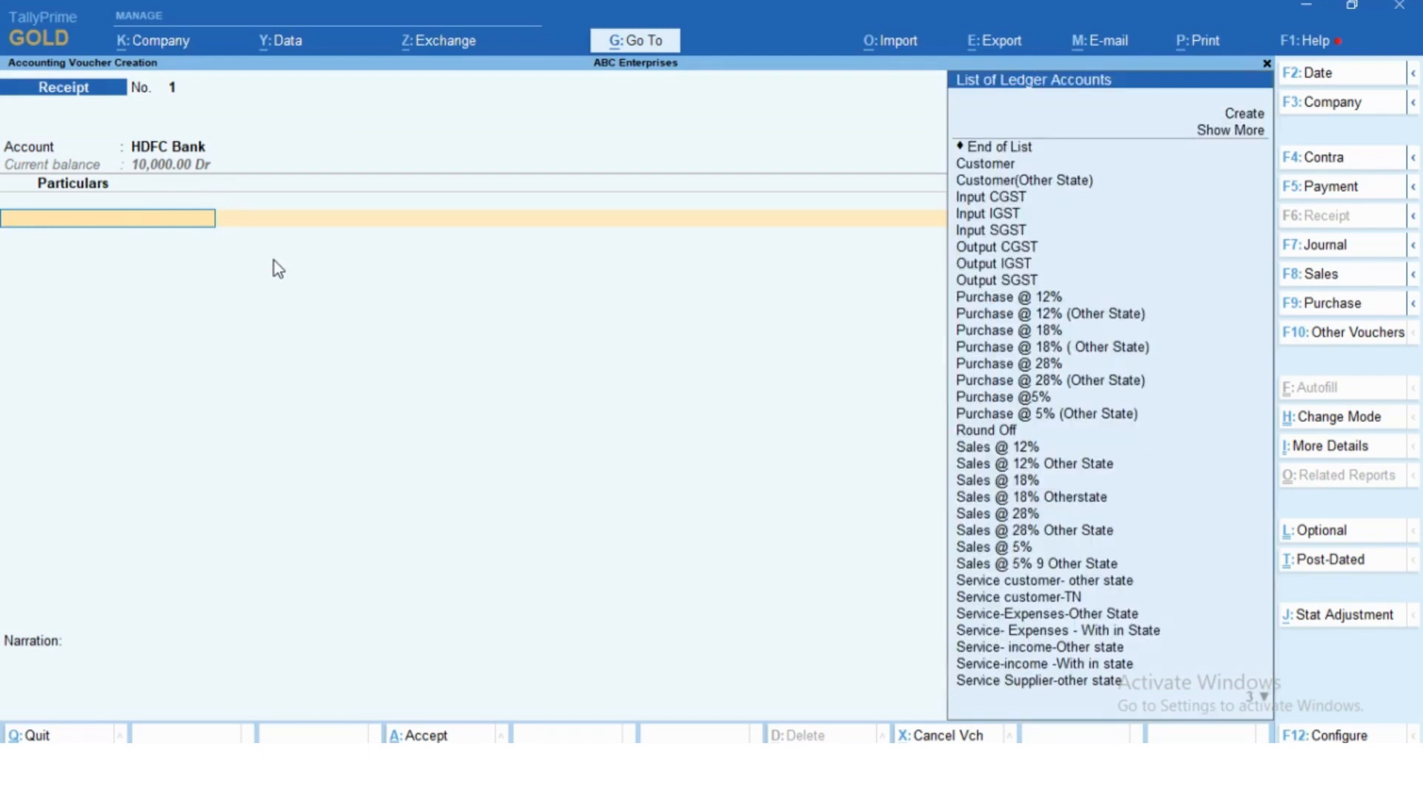
{"action": "type", "text": "cu"}
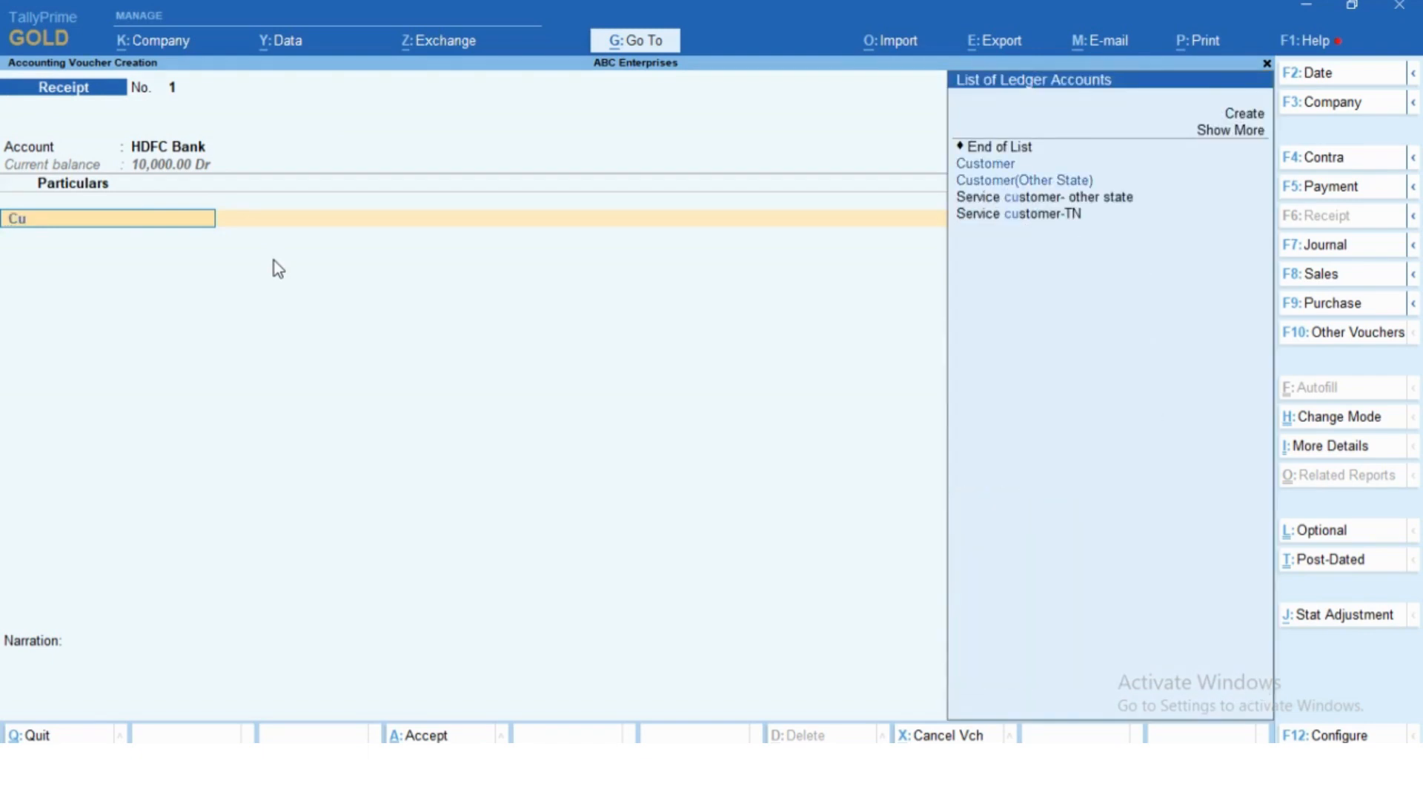
{"action": "key", "text": "Return"}
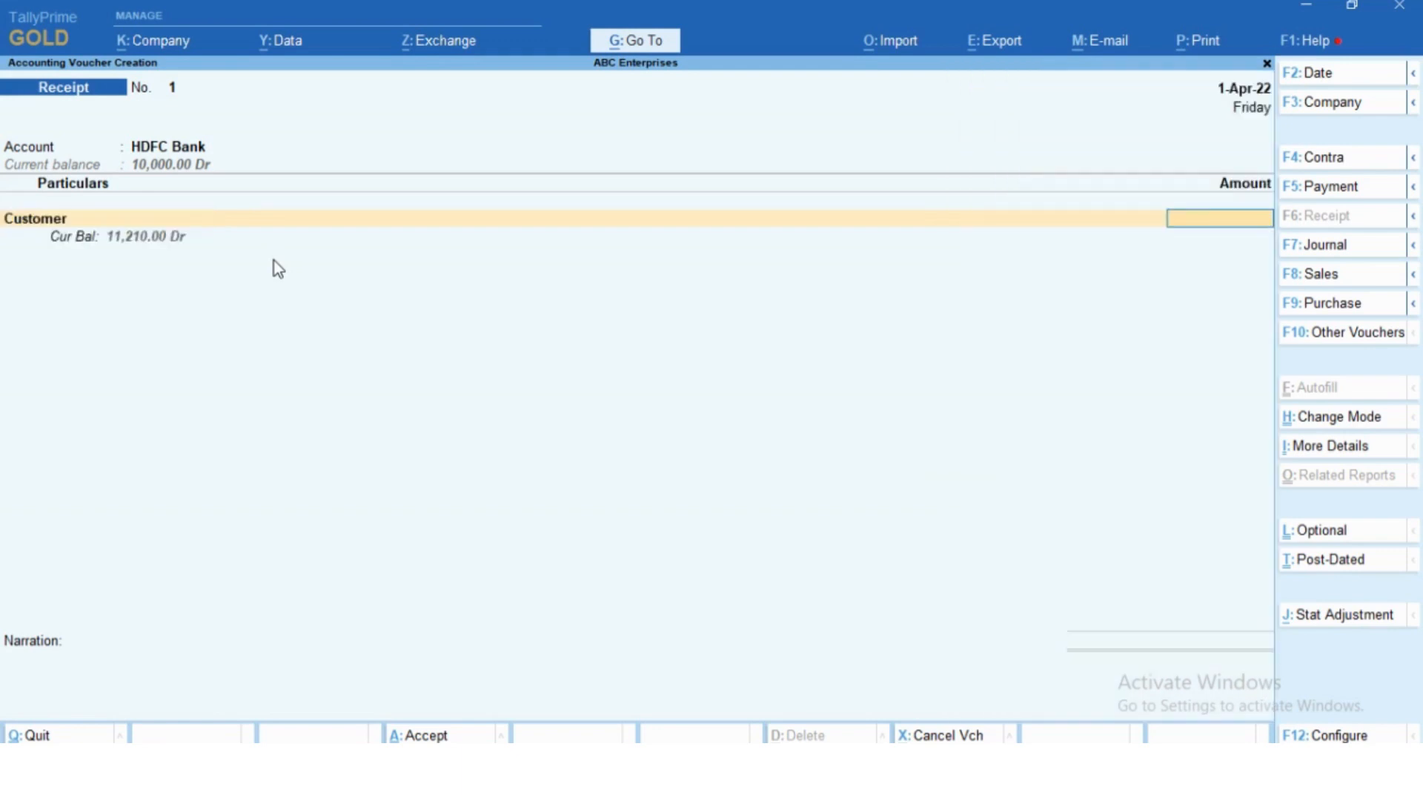
- Enter an amount of 10,000 for Customer and allocate it as Agst Ref to pending bill 1
{"action": "type", "text": "10000"}
{"action": "key", "text": "Return"}
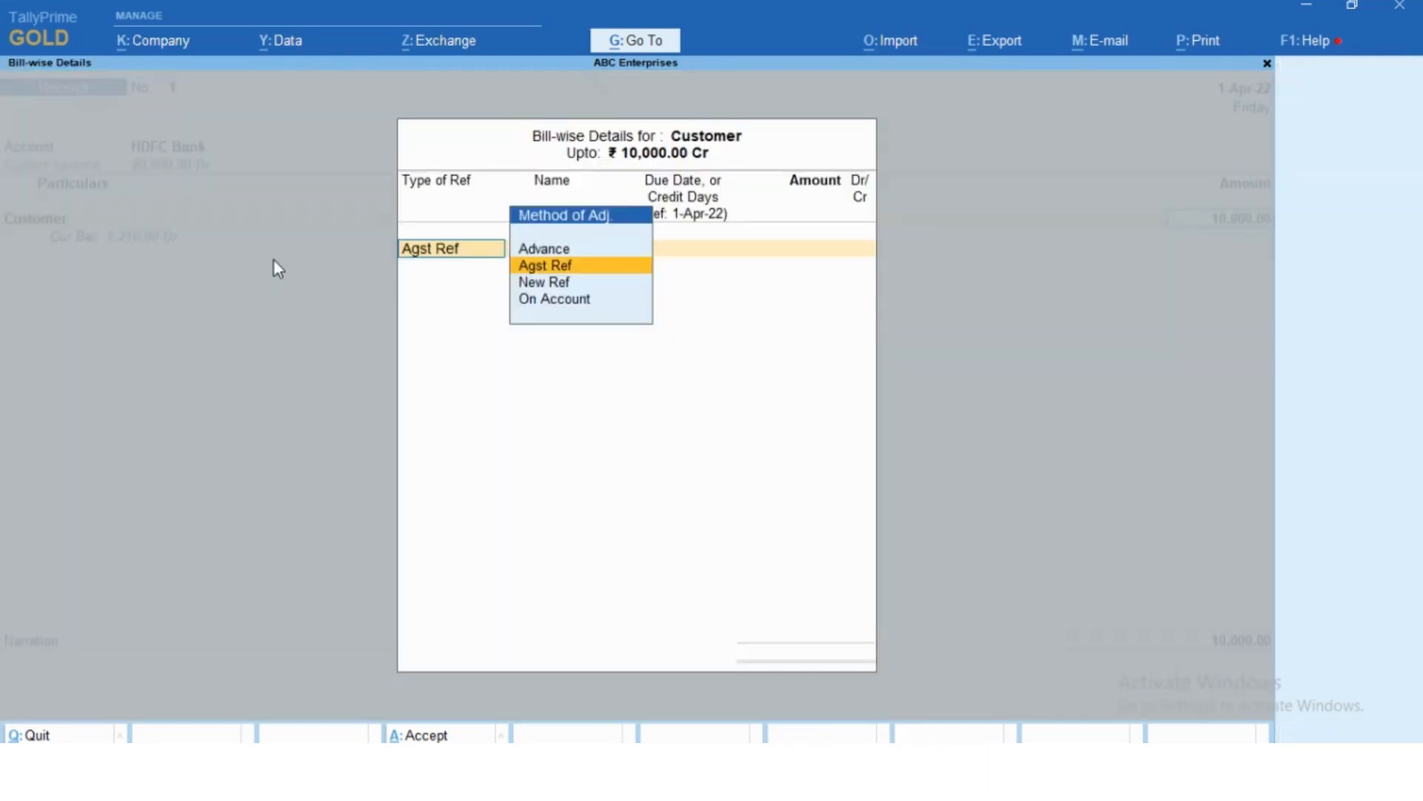
{"action": "key", "text": "Return"}
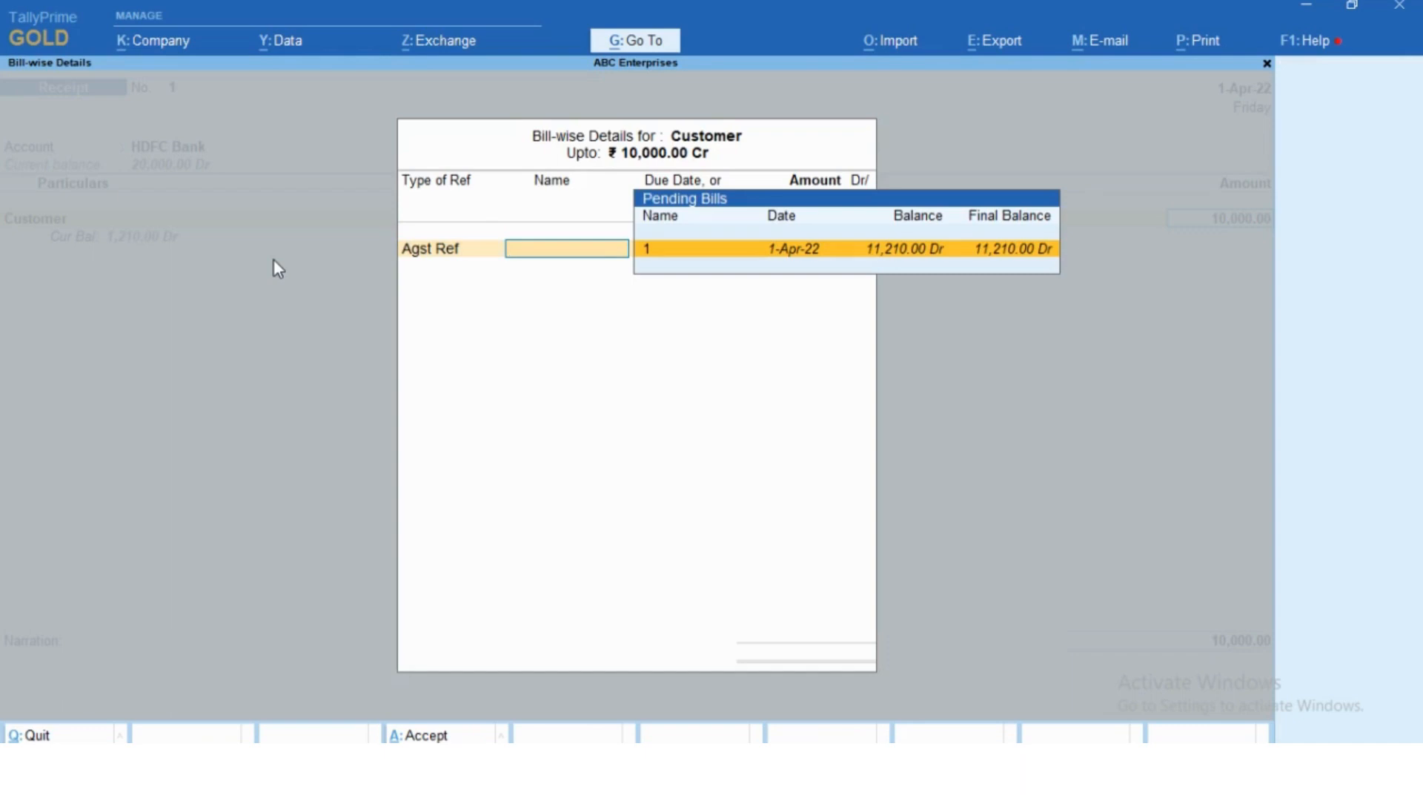
{"action": "key", "text": "Return"}
{"action": "key", "text": "Return"}
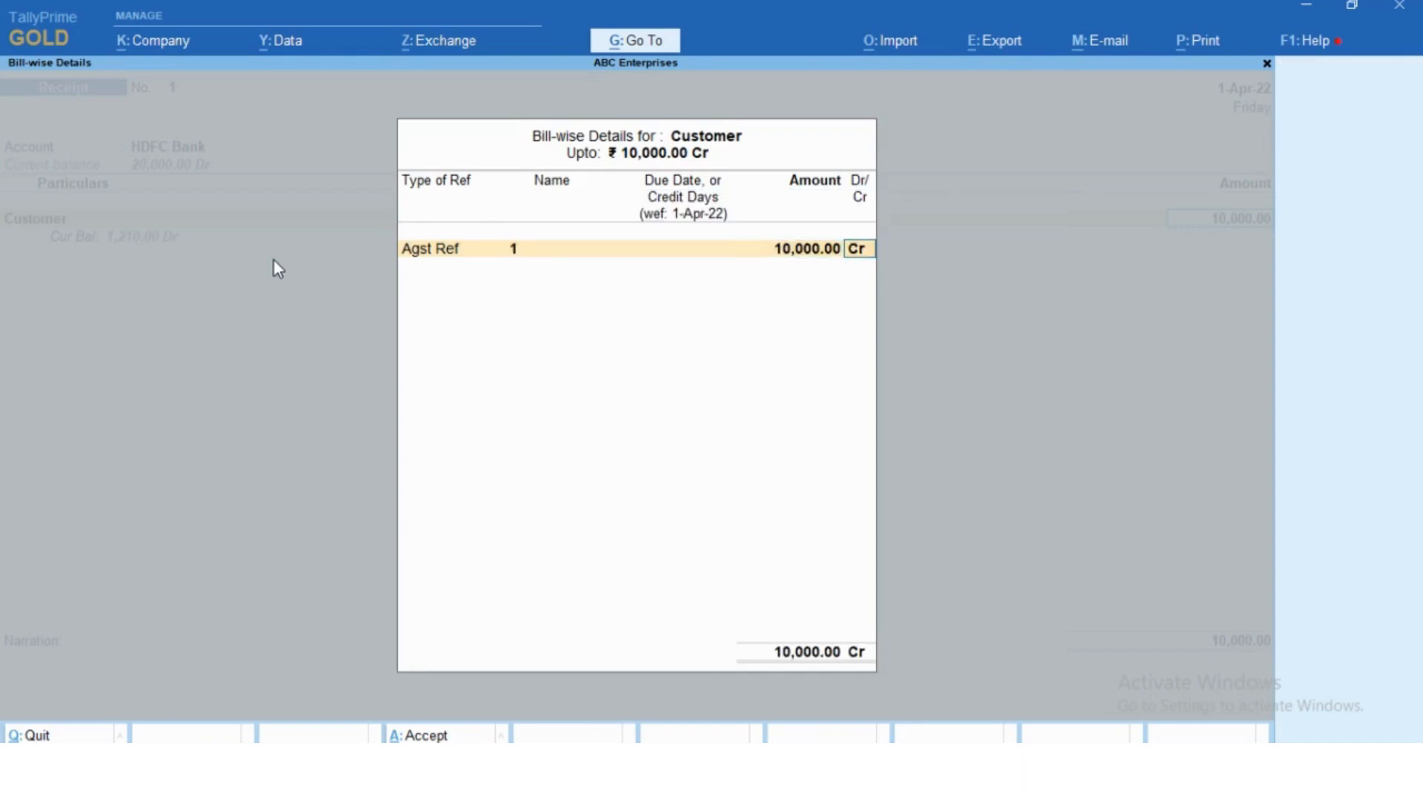
{"action": "key", "text": "Return"}
{"action": "key", "text": "Return"}
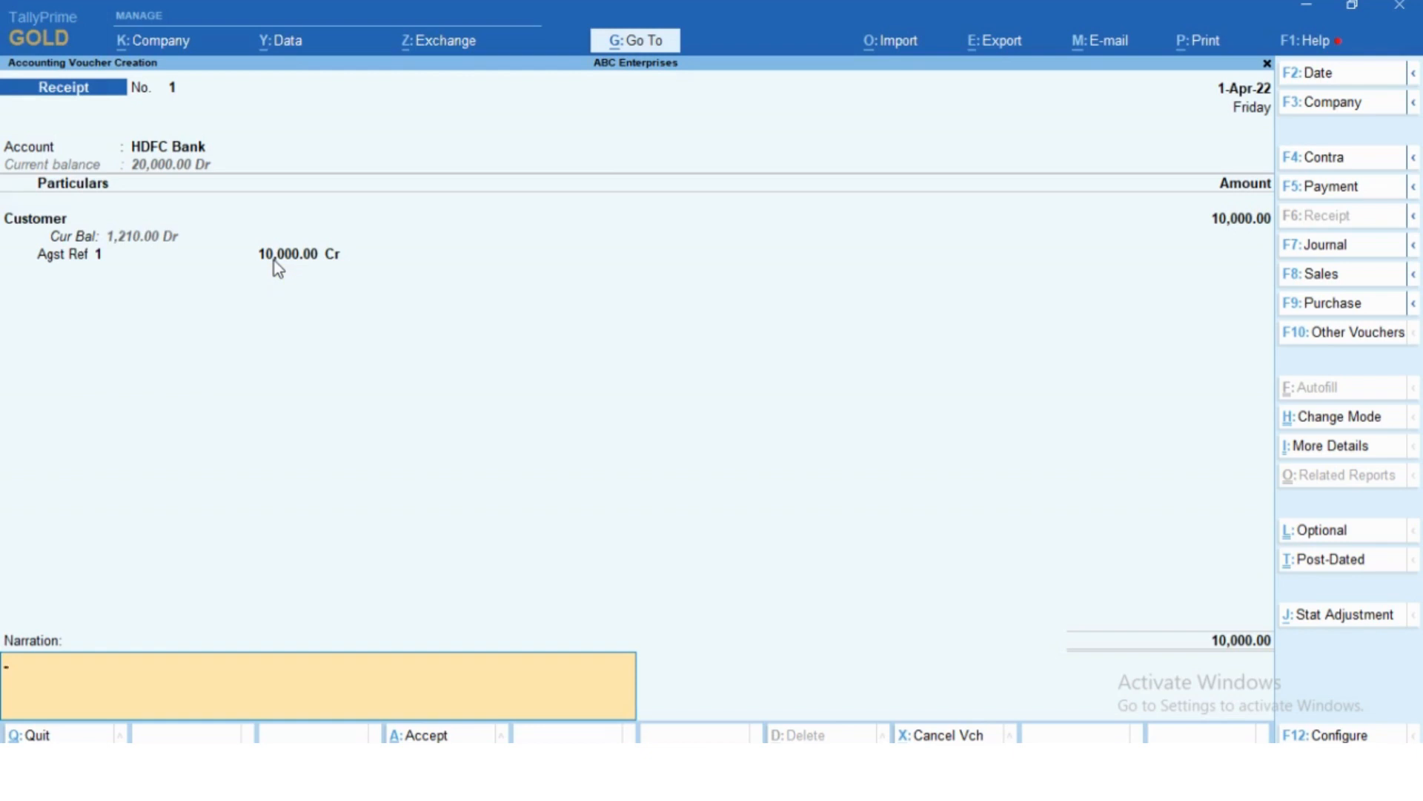
- Enter the receipt narration "being received from customer cheq ref 123569 dt 01.04.22"
{"action": "type", "text": "being received from"}
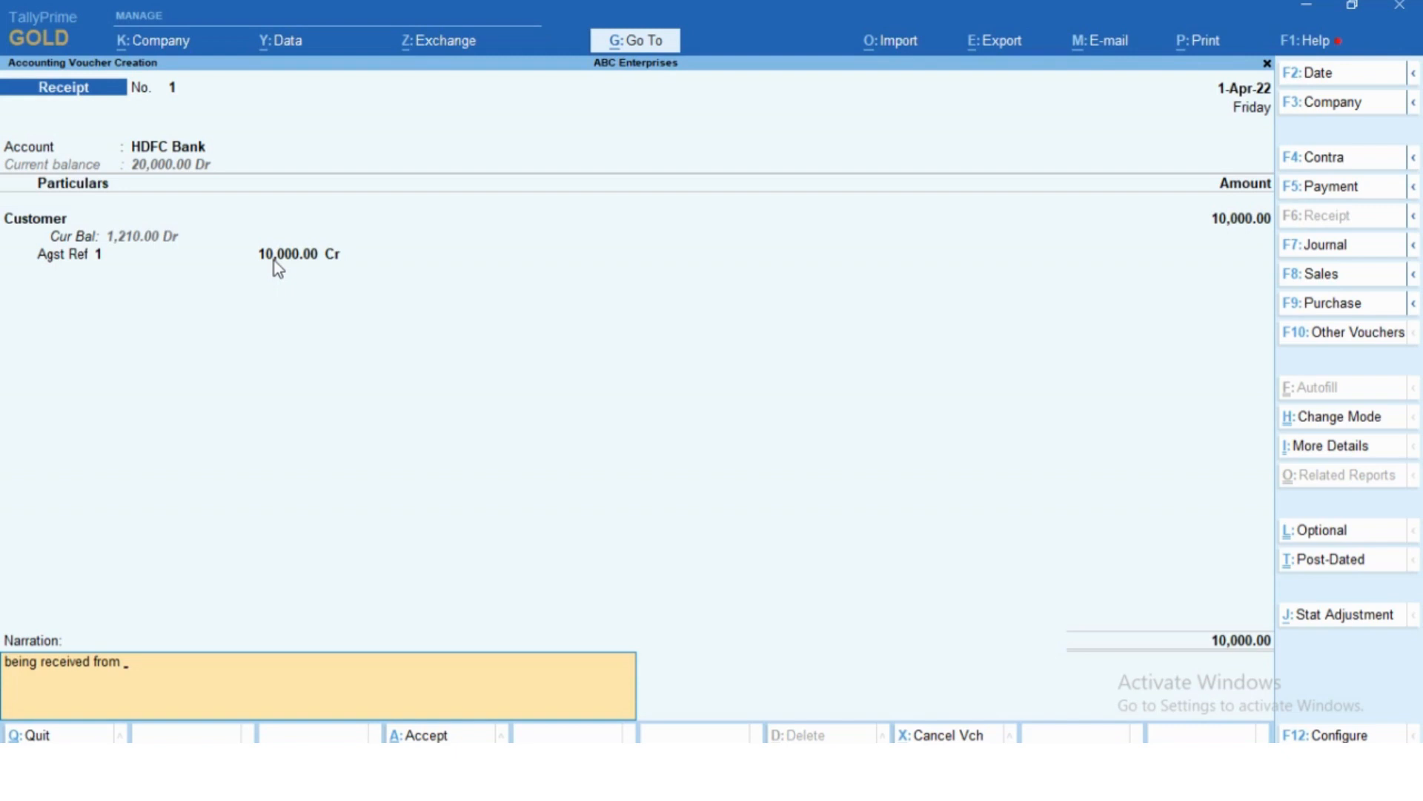
{"action": "type", "text": " customer cheq ref 123569"}
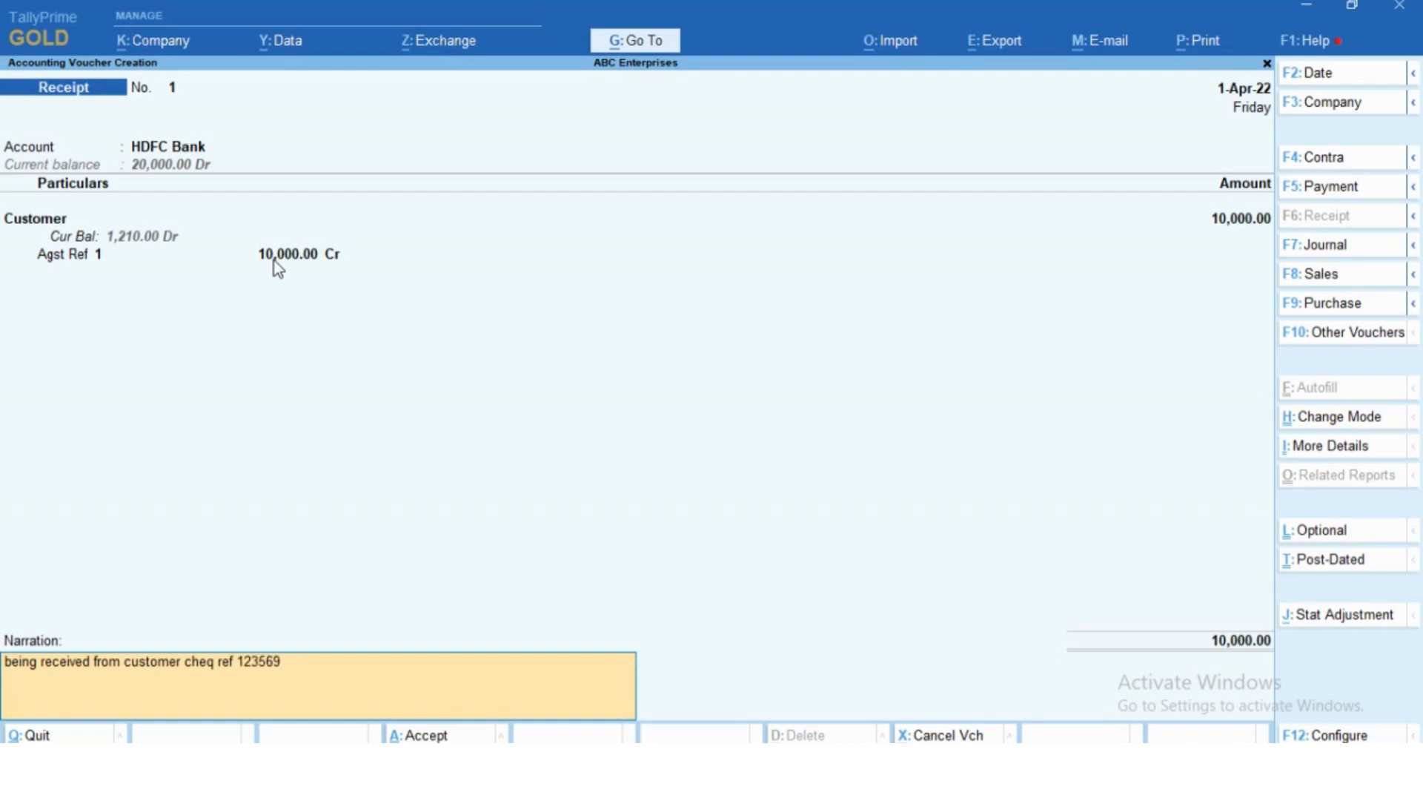
{"action": "type", "text": " dt 01.04.22"}
{"action": "key", "text": "Return"}
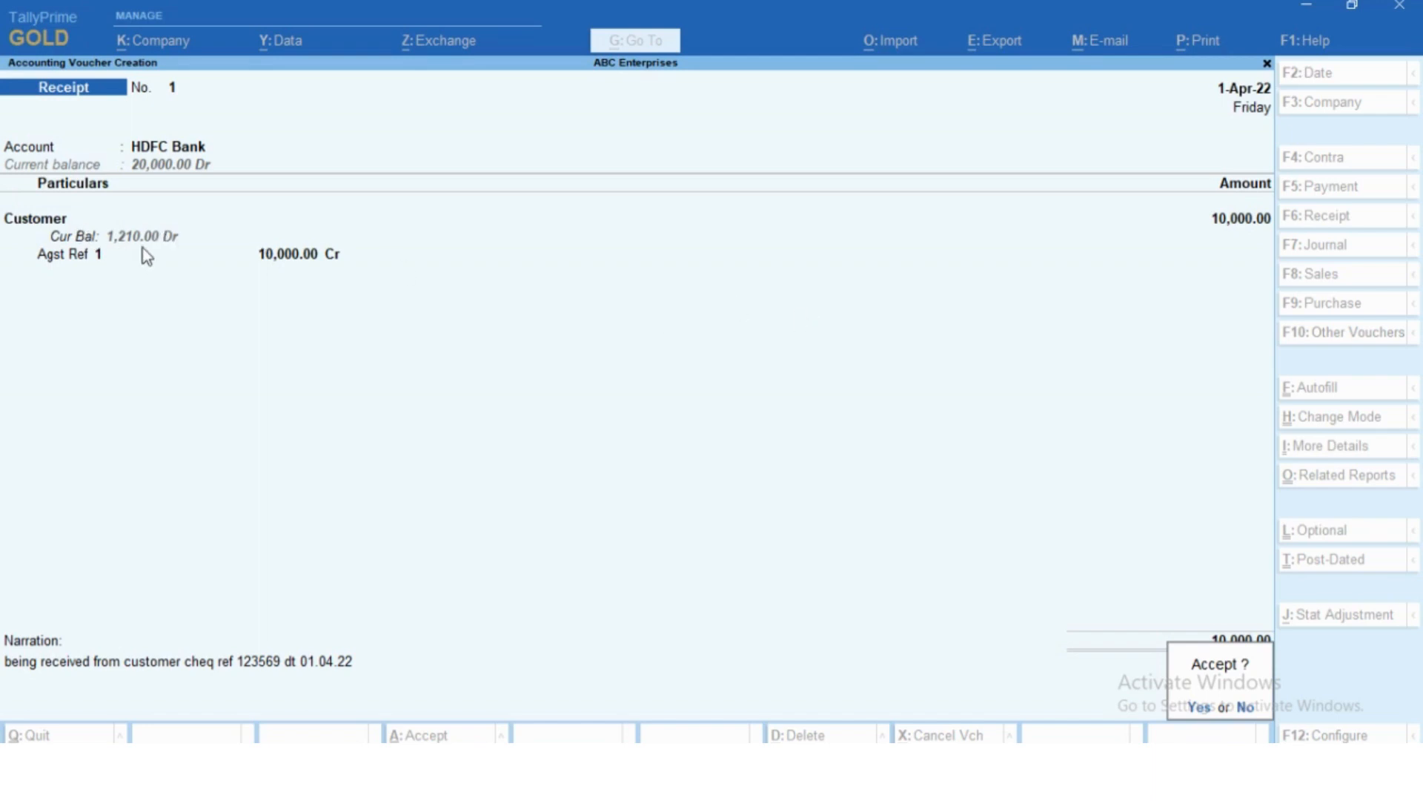
- Return to editing the receipt voucher and review its bill reference, adjustment method and receiving account
{"action": "key", "text": "Escape"}
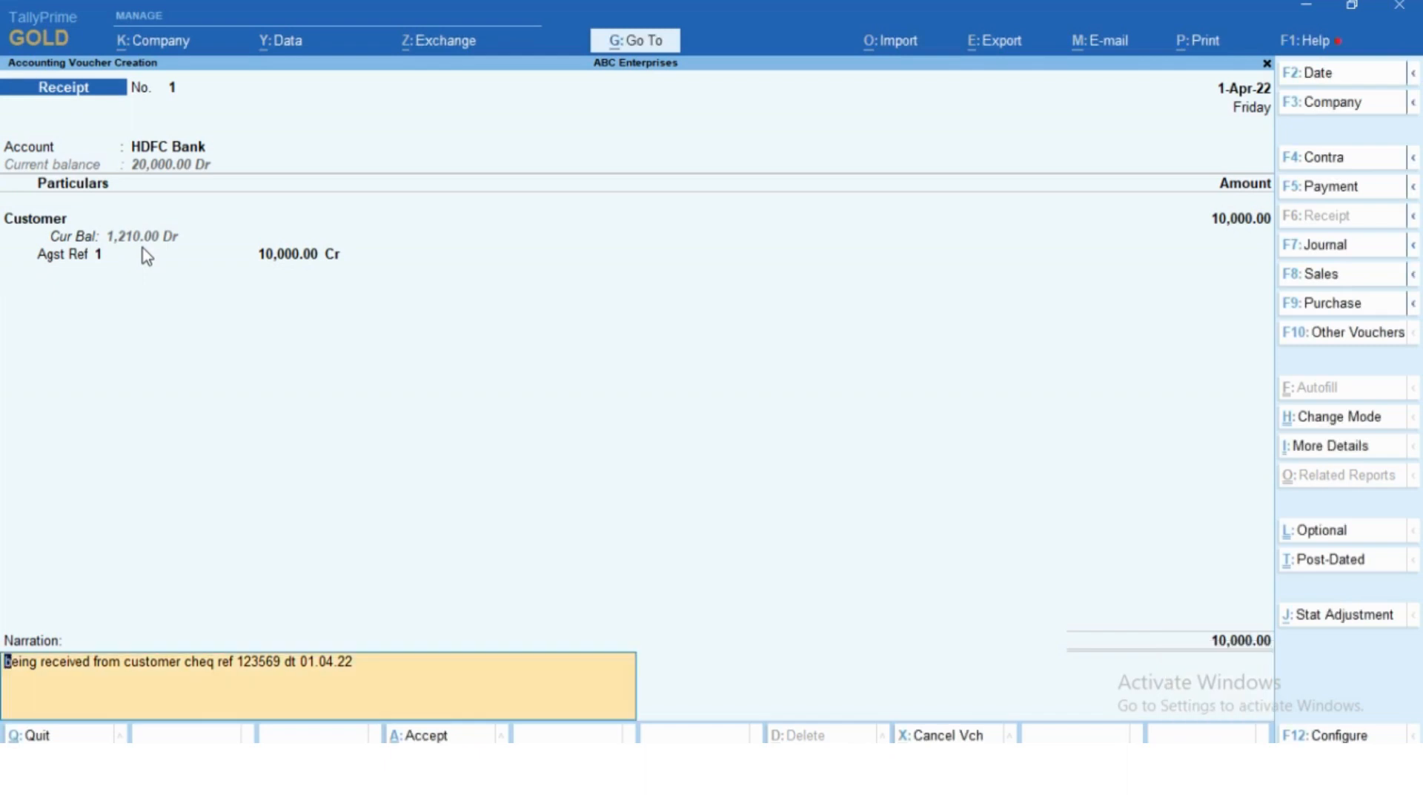
{"action": "left_click", "coordinate": [143, 252]}
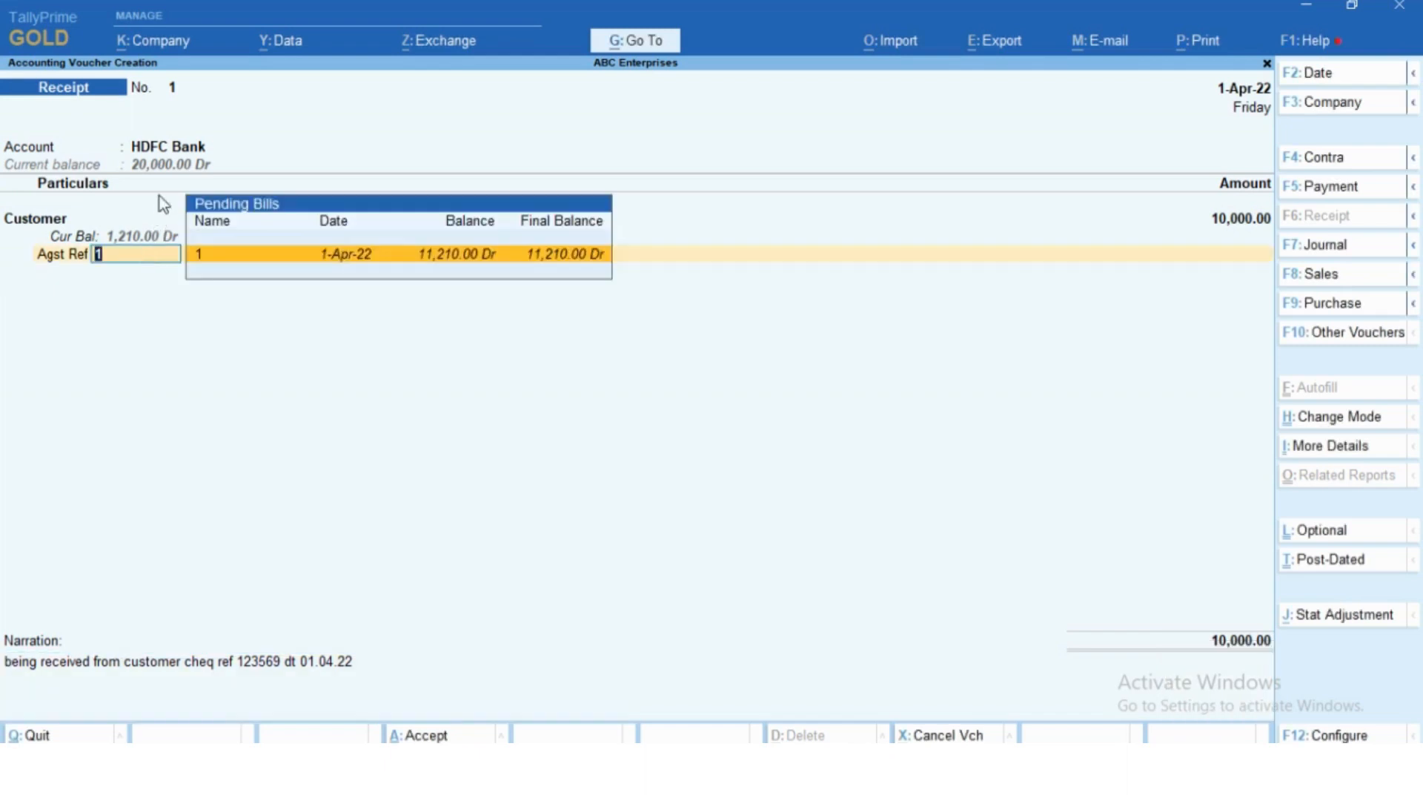
{"action": "key", "text": "BackSpace"}
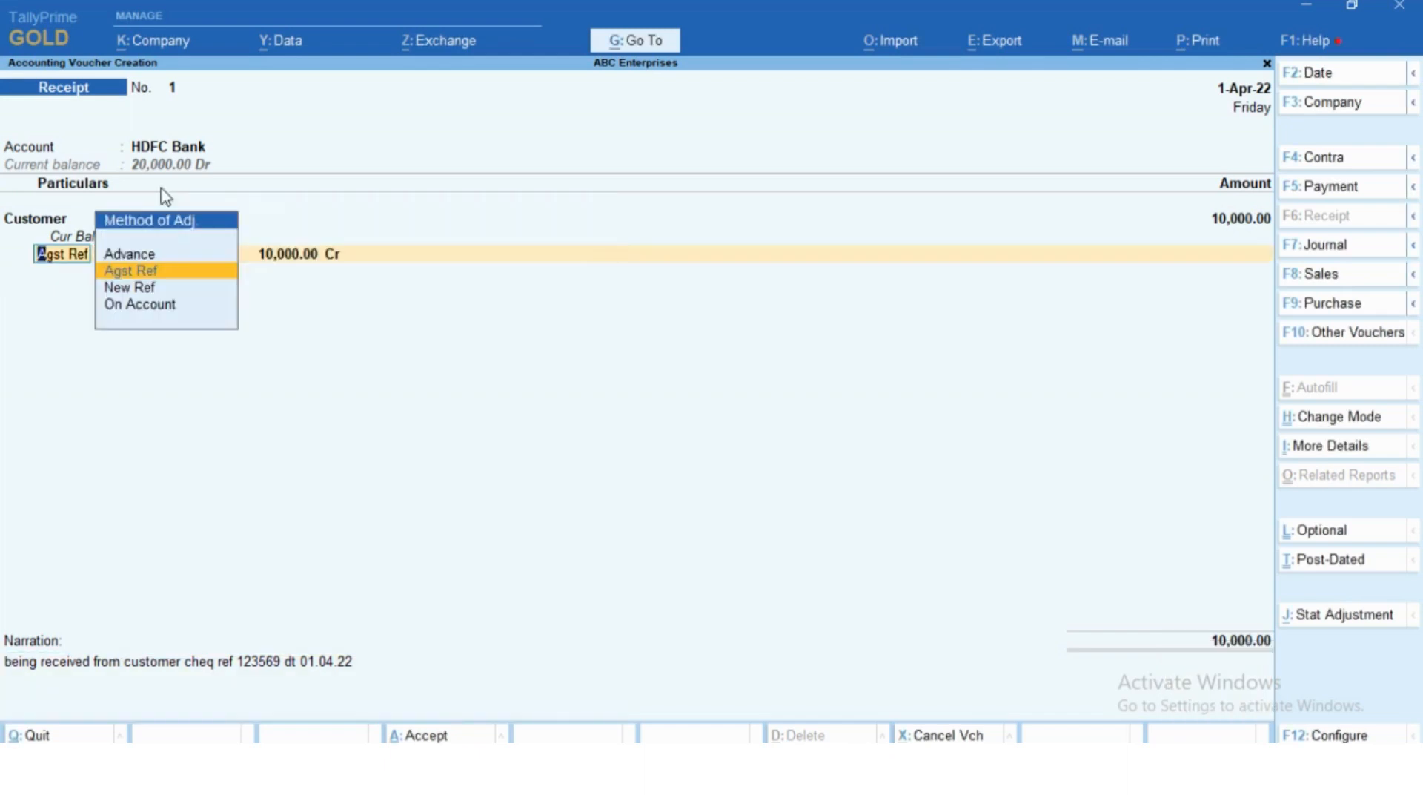
{"action": "left_click", "coordinate": [173, 144]}
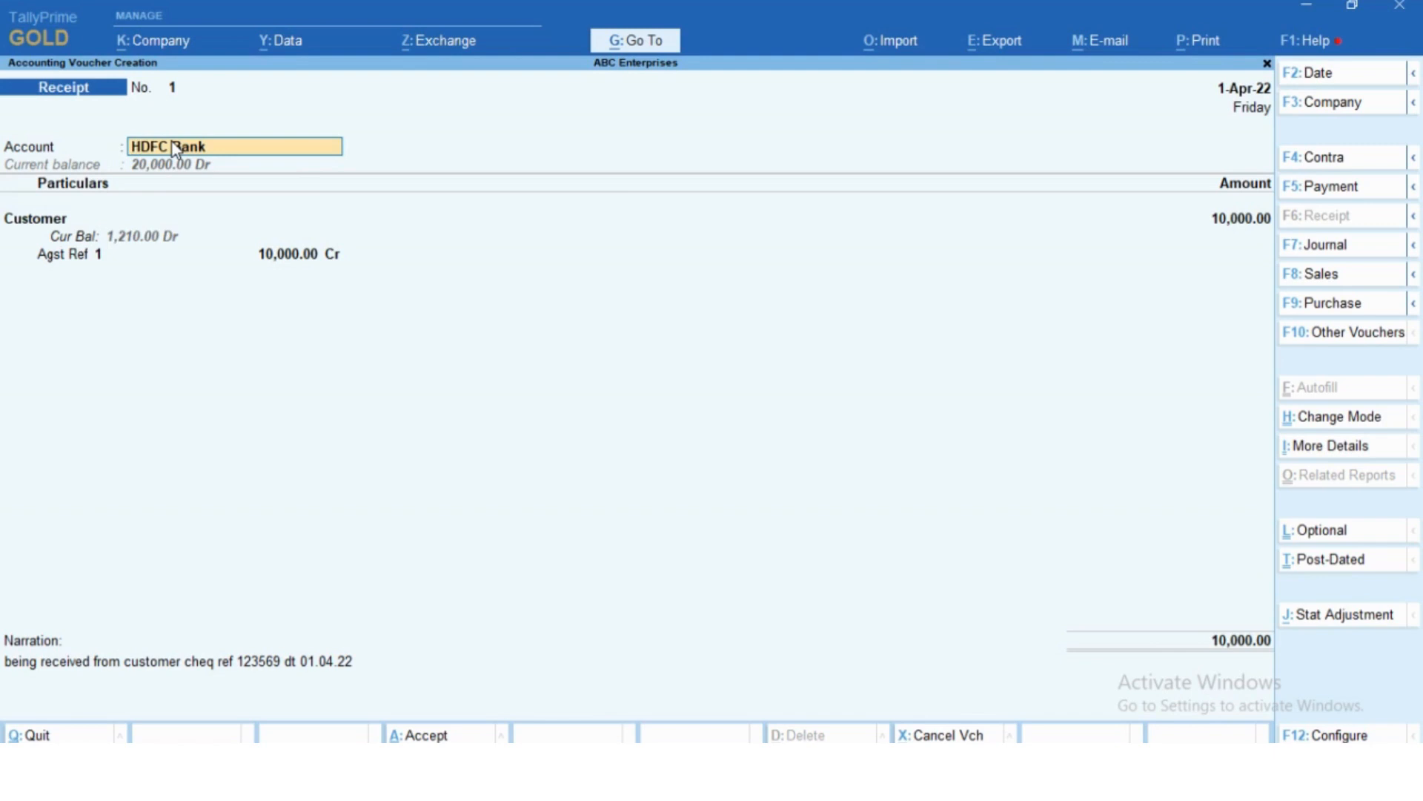
- Keep the receipt's existing account, particulars, bill allocation and narration, and save the voucher
{"action": "key", "text": "Return"}
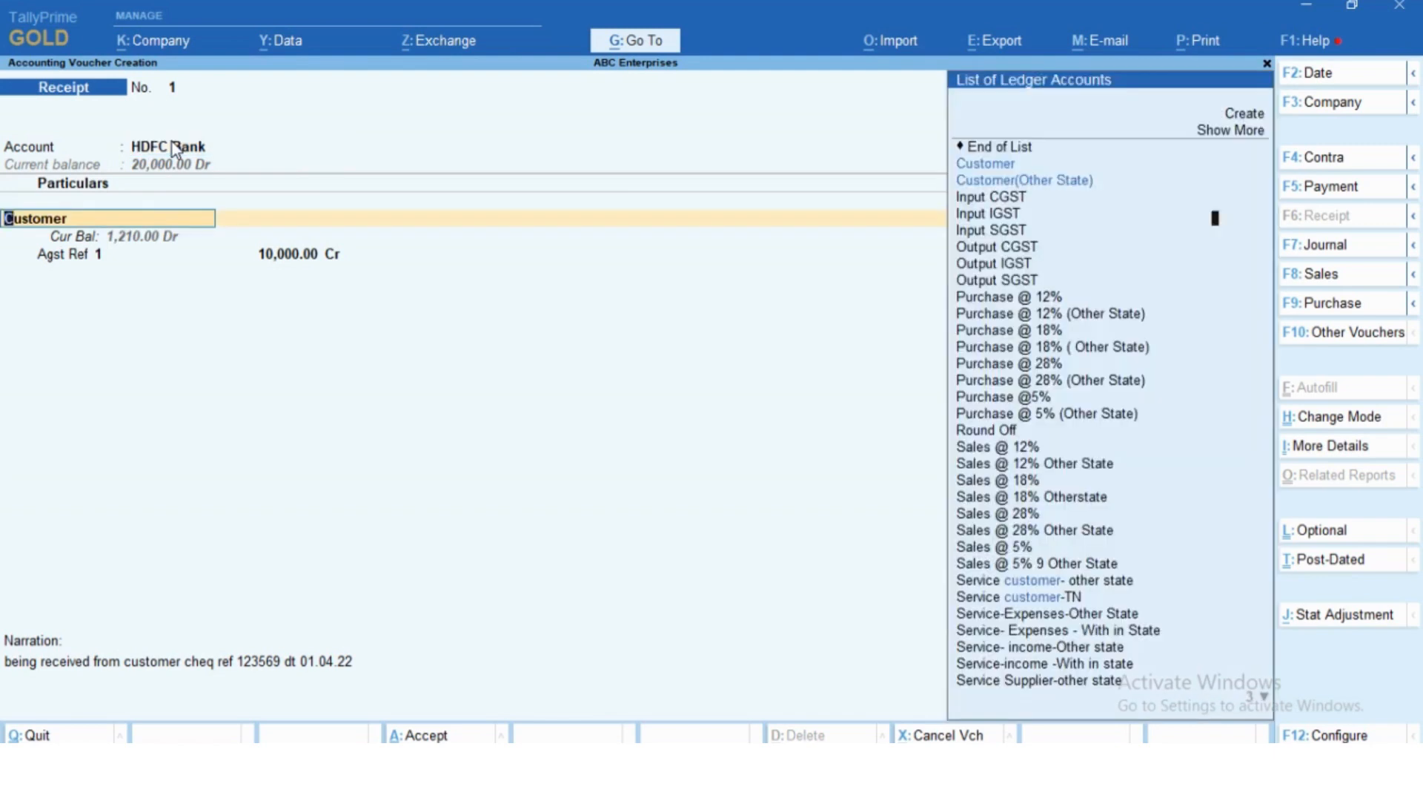
{"action": "key", "text": "Return"}
{"action": "key", "text": "Return"}
{"action": "key", "text": "Return"}
{"action": "key", "text": "Return"}
{"action": "key", "text": "Return"}
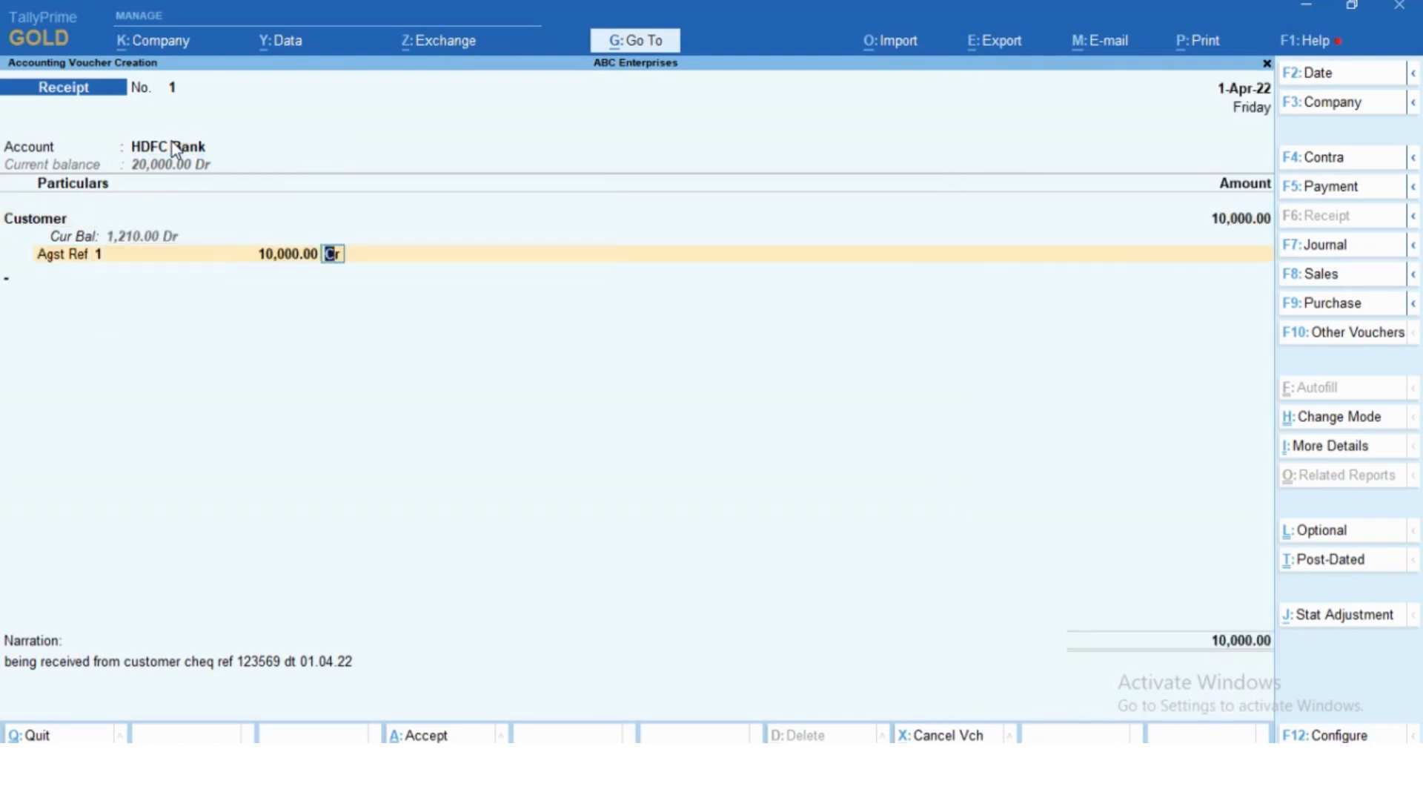
{"action": "key", "text": "Return"}
{"action": "key", "text": "Return"}
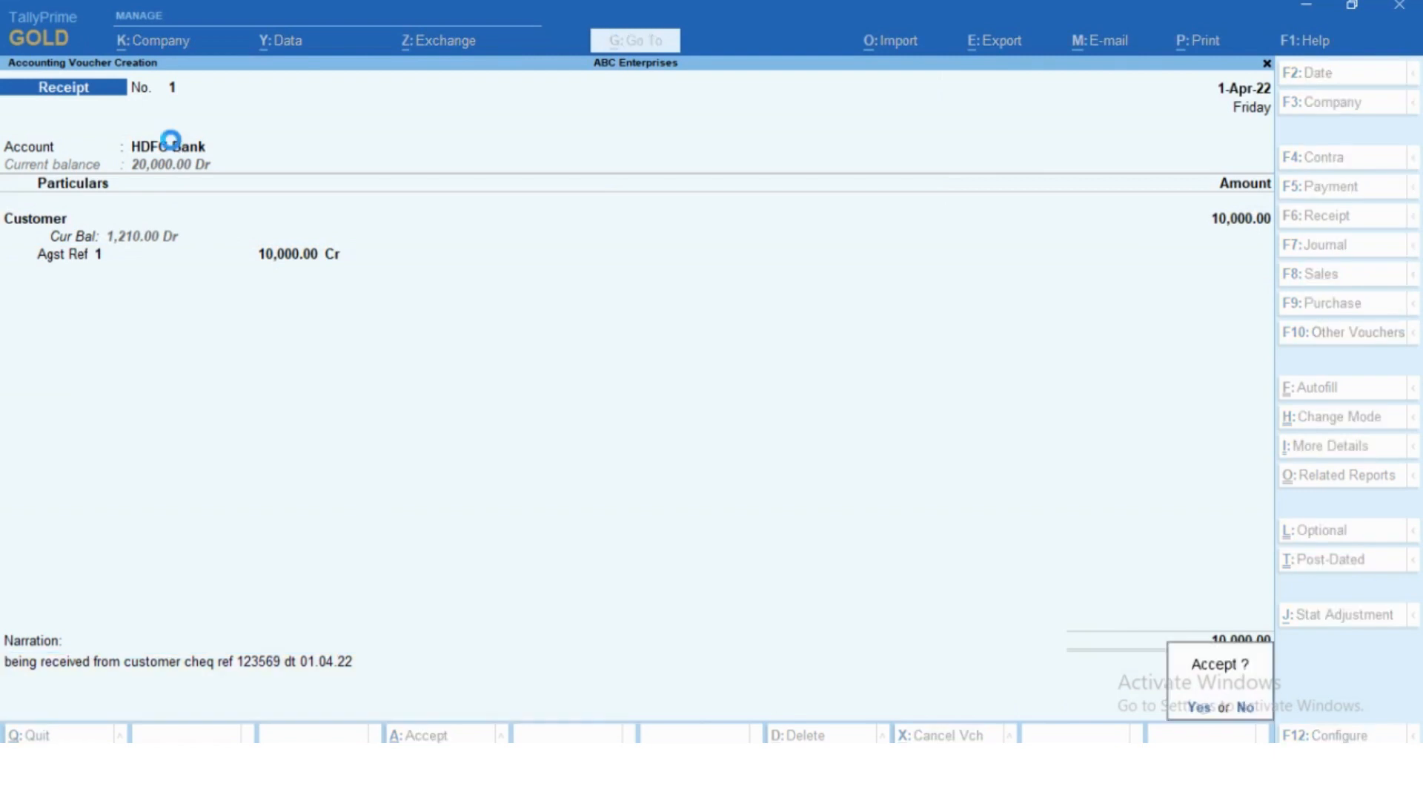
{"action": "key", "text": "Return"}
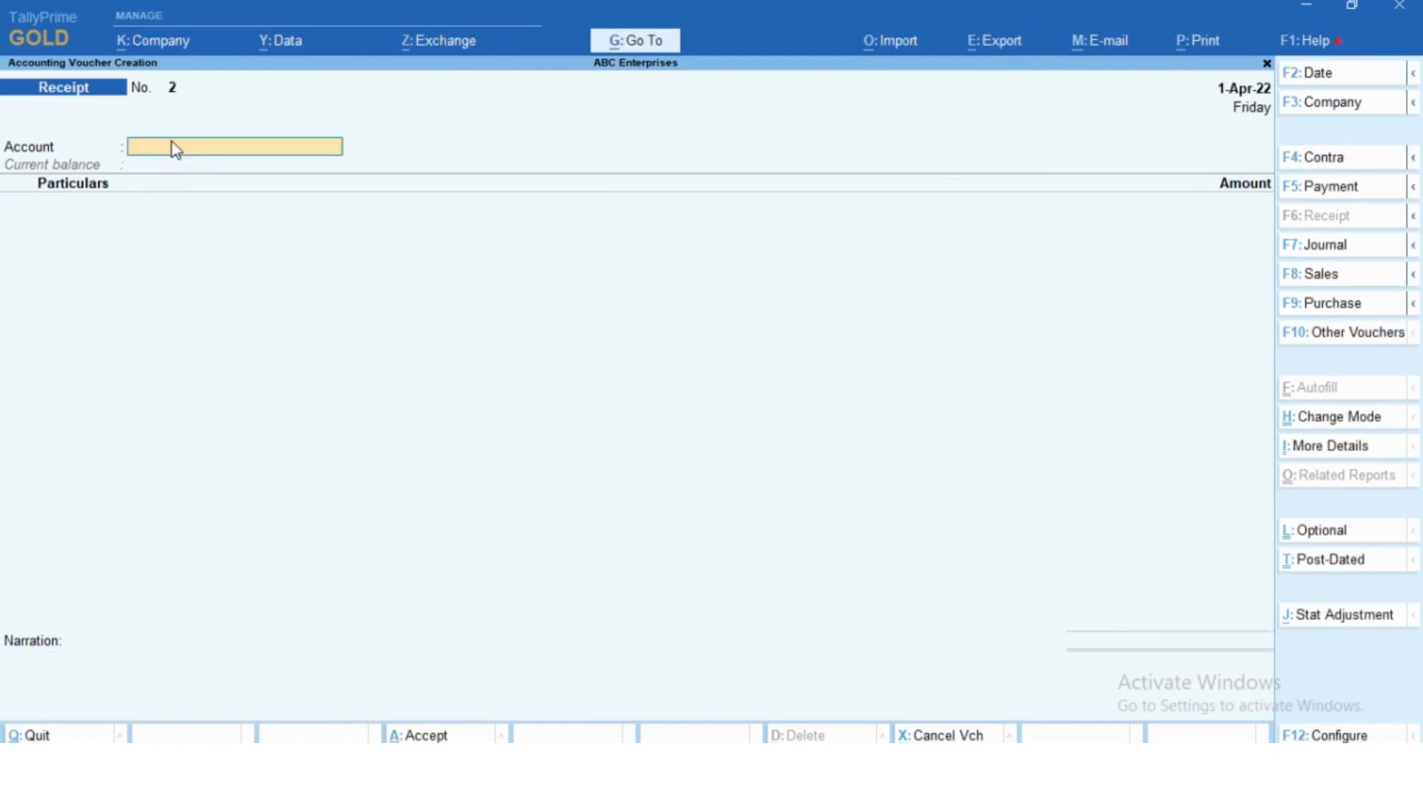
- Leave voucher creation and open the balance sheet in its detailed view
{"action": "key", "text": "Escape"}
{"action": "key", "text": "Return"}
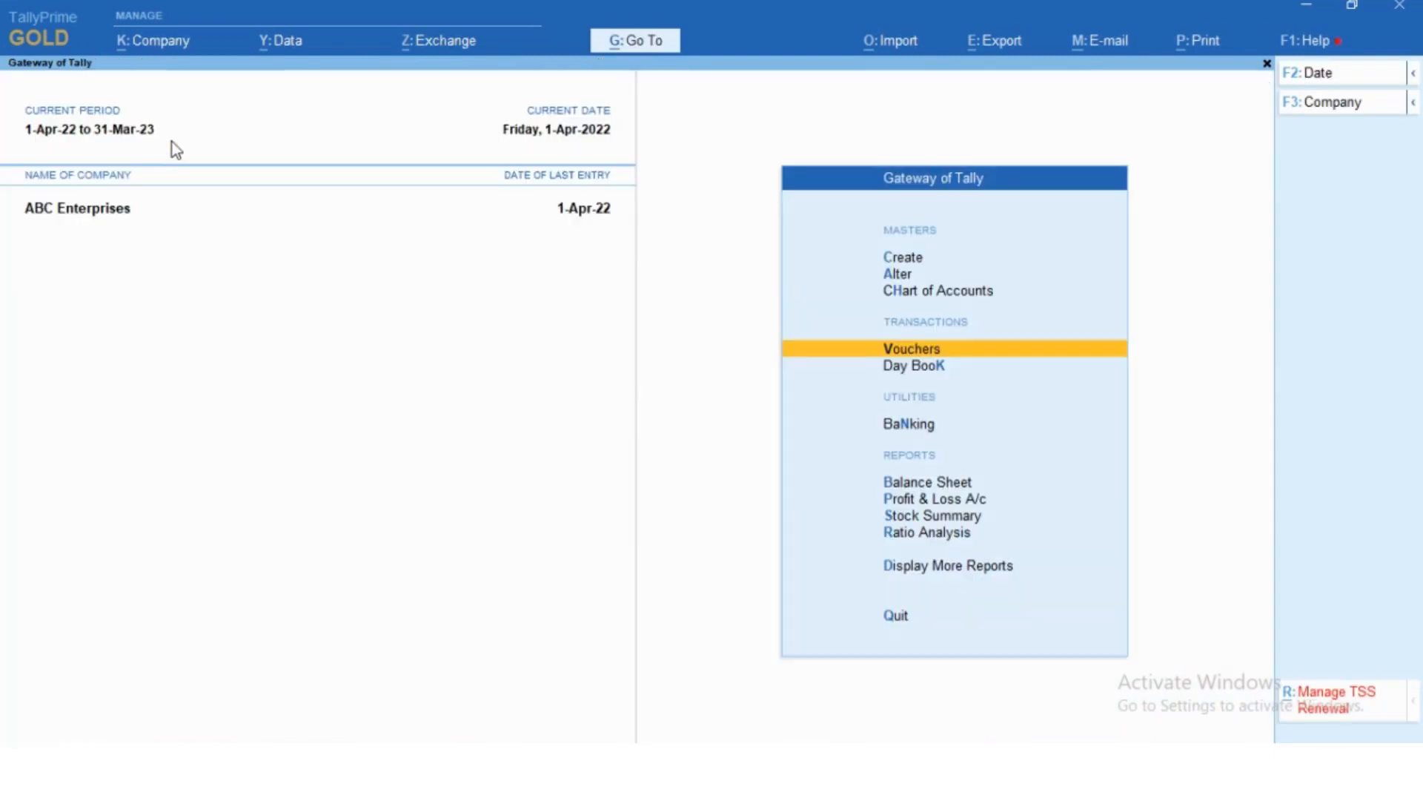
{"action": "key", "text": "Down"}
{"action": "key", "text": "Down"}
{"action": "key", "text": "Down"}
{"action": "key", "text": "Down"}
{"action": "key", "text": "Up"}
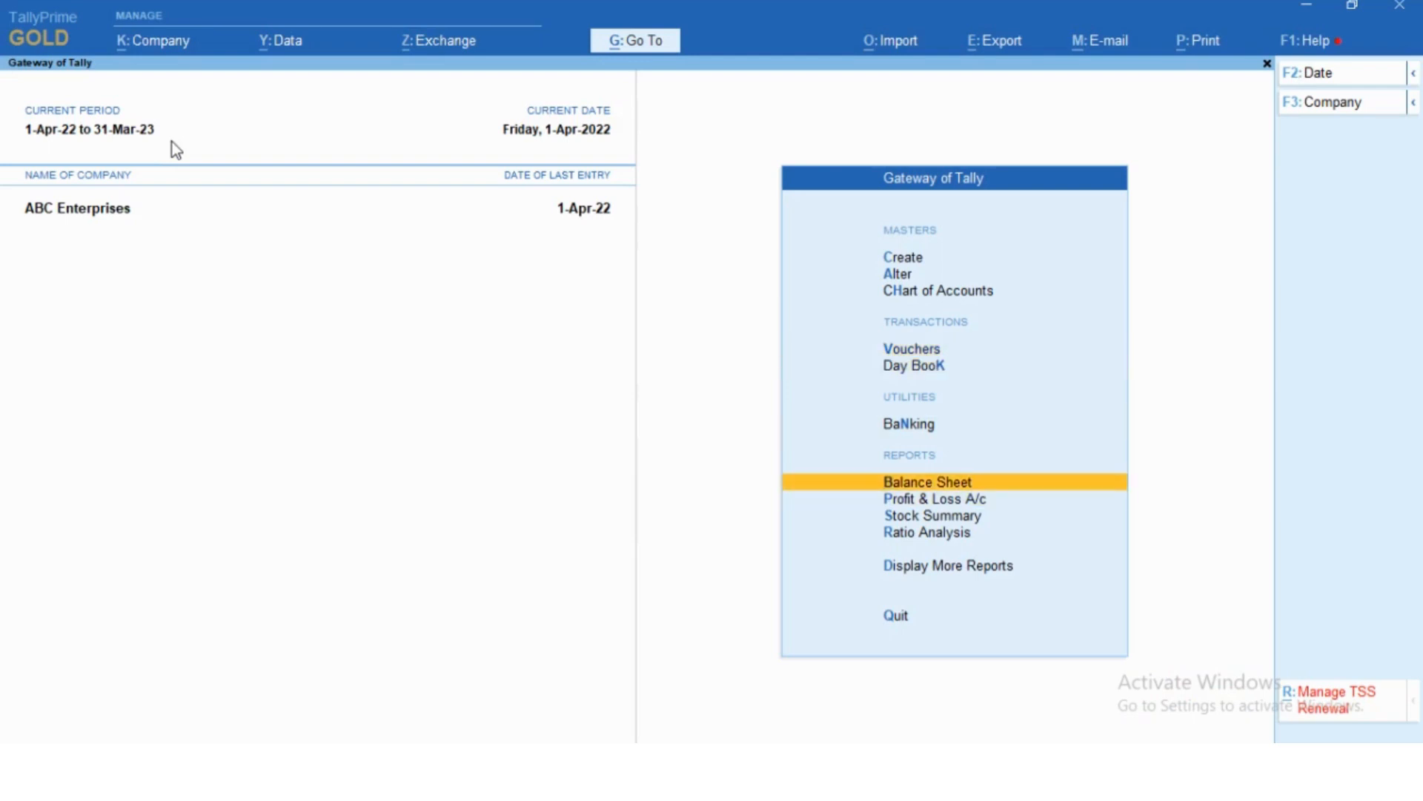
{"action": "key", "text": "Return"}
{"action": "key", "text": "alt+F5"}
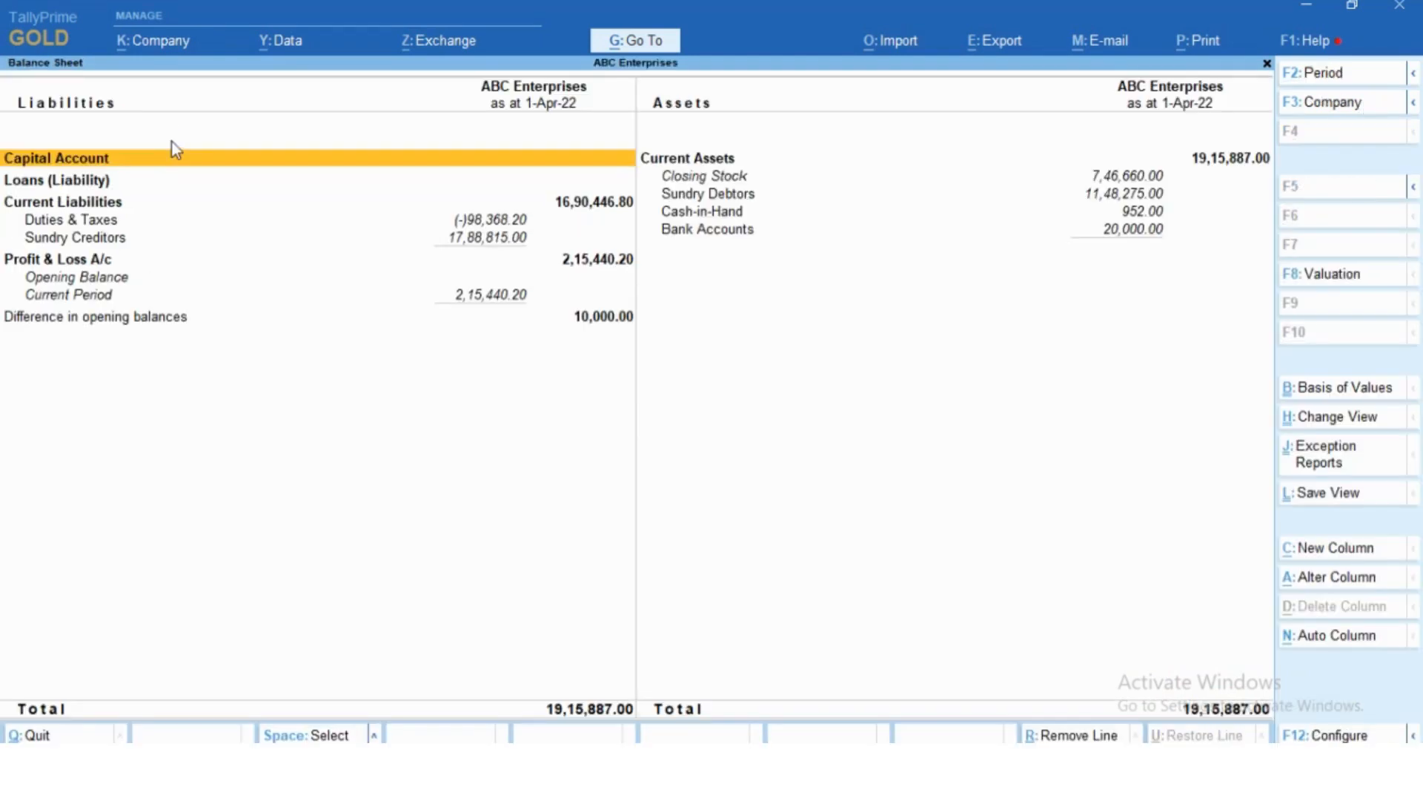
- Drill down from Sundry Debtors to the Customer ledger's April vouchers and examine the HDFC Bank receipt entry
{"action": "key", "text": "Right"}
{"action": "key", "text": "Down"}
{"action": "key", "text": "Down"}
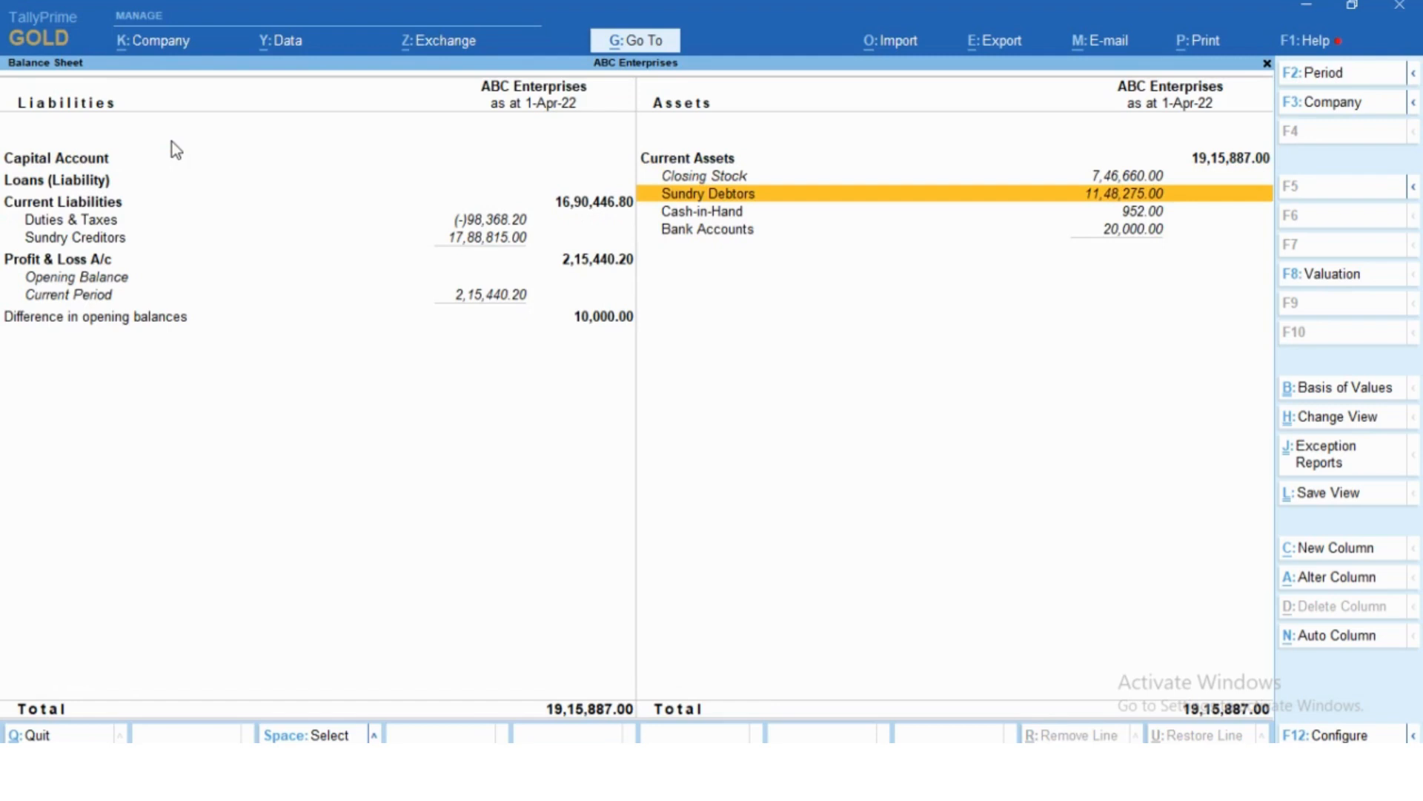
{"action": "key", "text": "Return"}
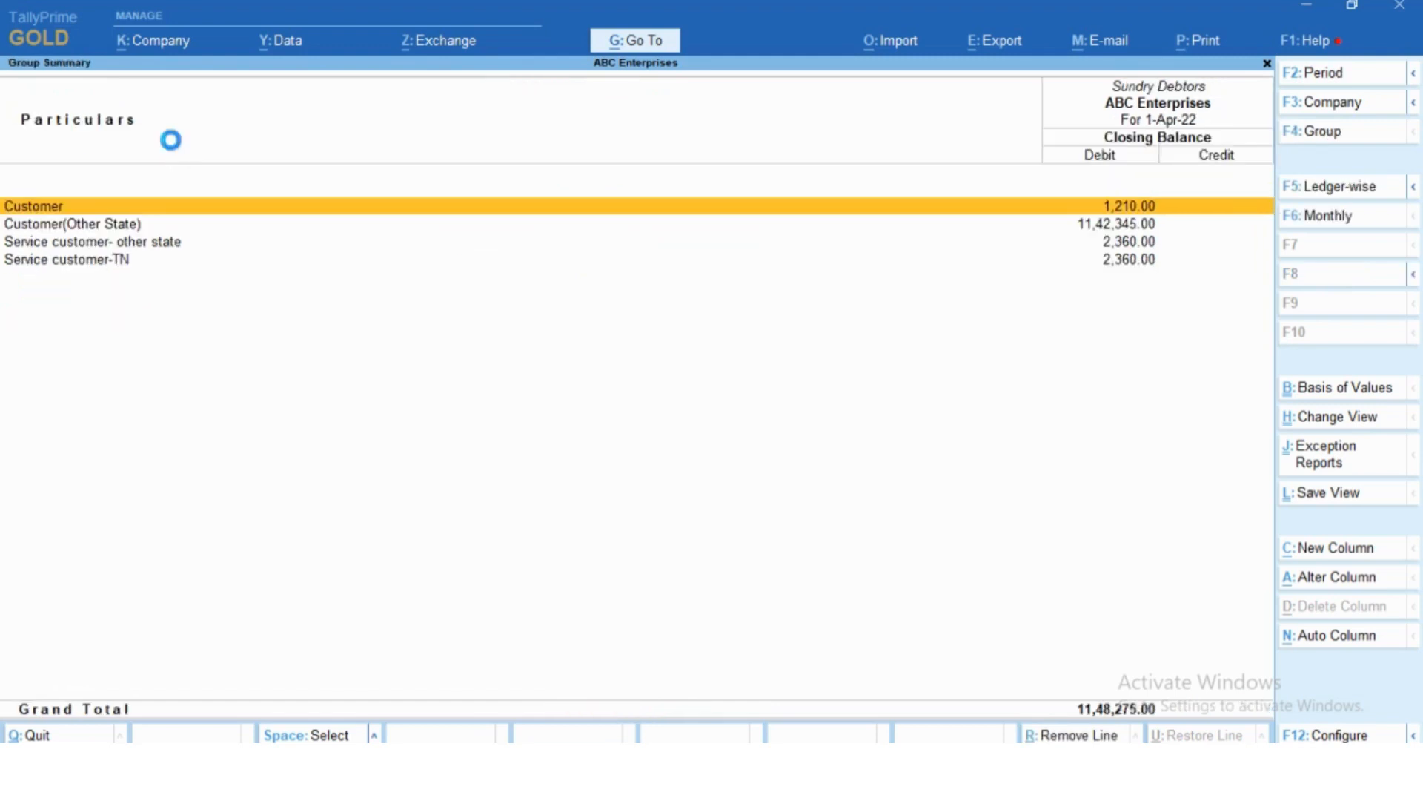
{"action": "key", "text": "Return"}
{"action": "key", "text": "Return"}
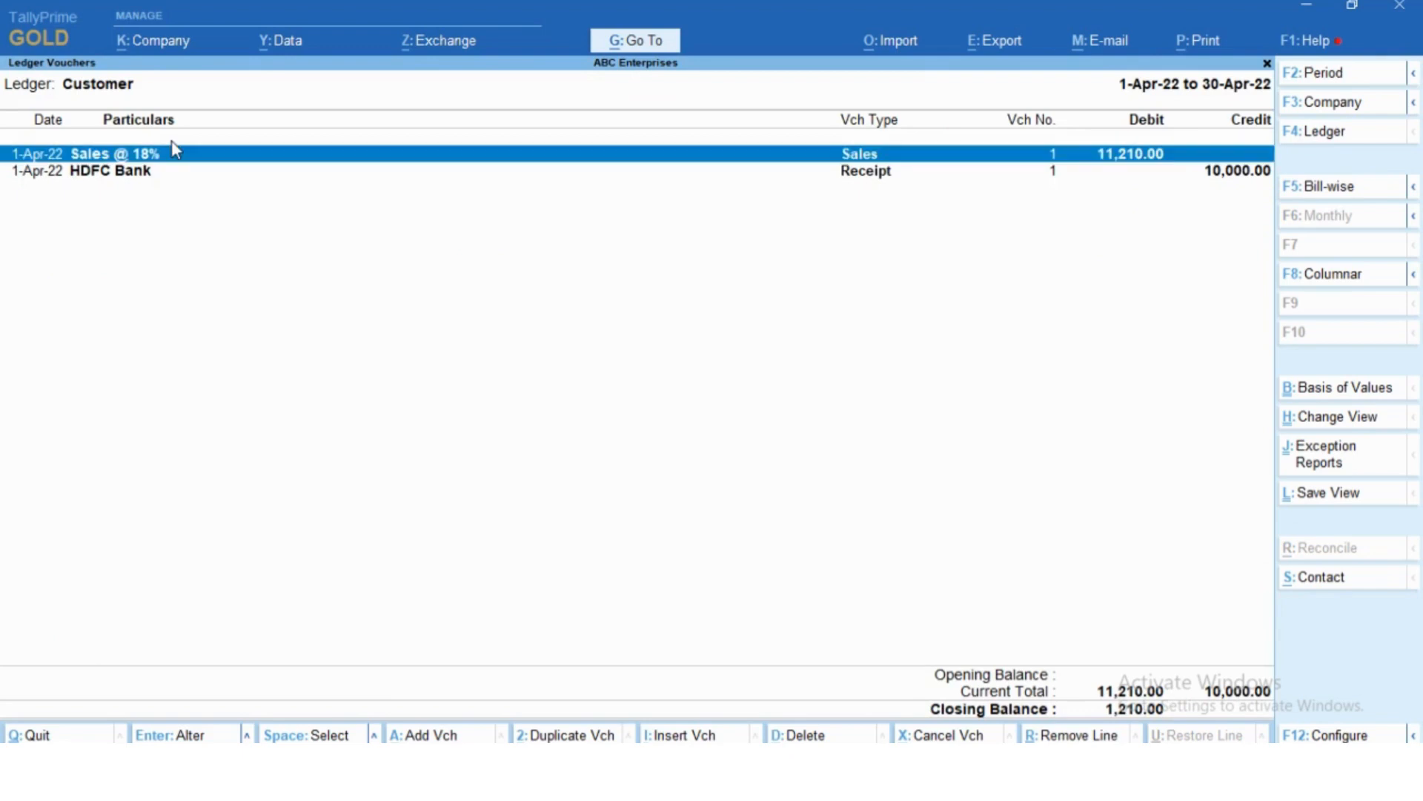
{"action": "key", "text": "Down"}
{"action": "key", "text": "space"}
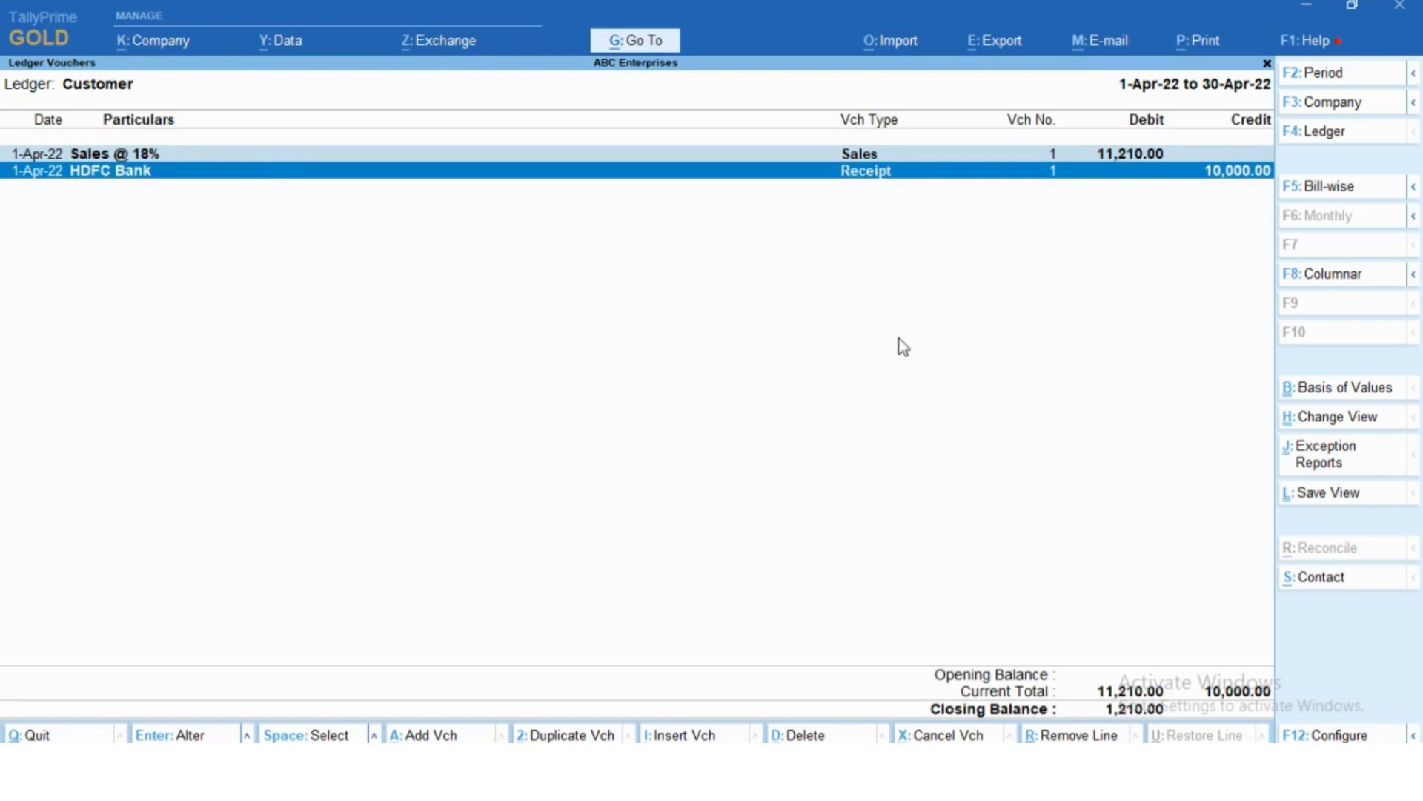
{"action": "key", "text": "space"}
- Leave the ledger reports and start a new payment voucher with HDFC Bank as the paying account
{"action": "key", "text": "Escape"}
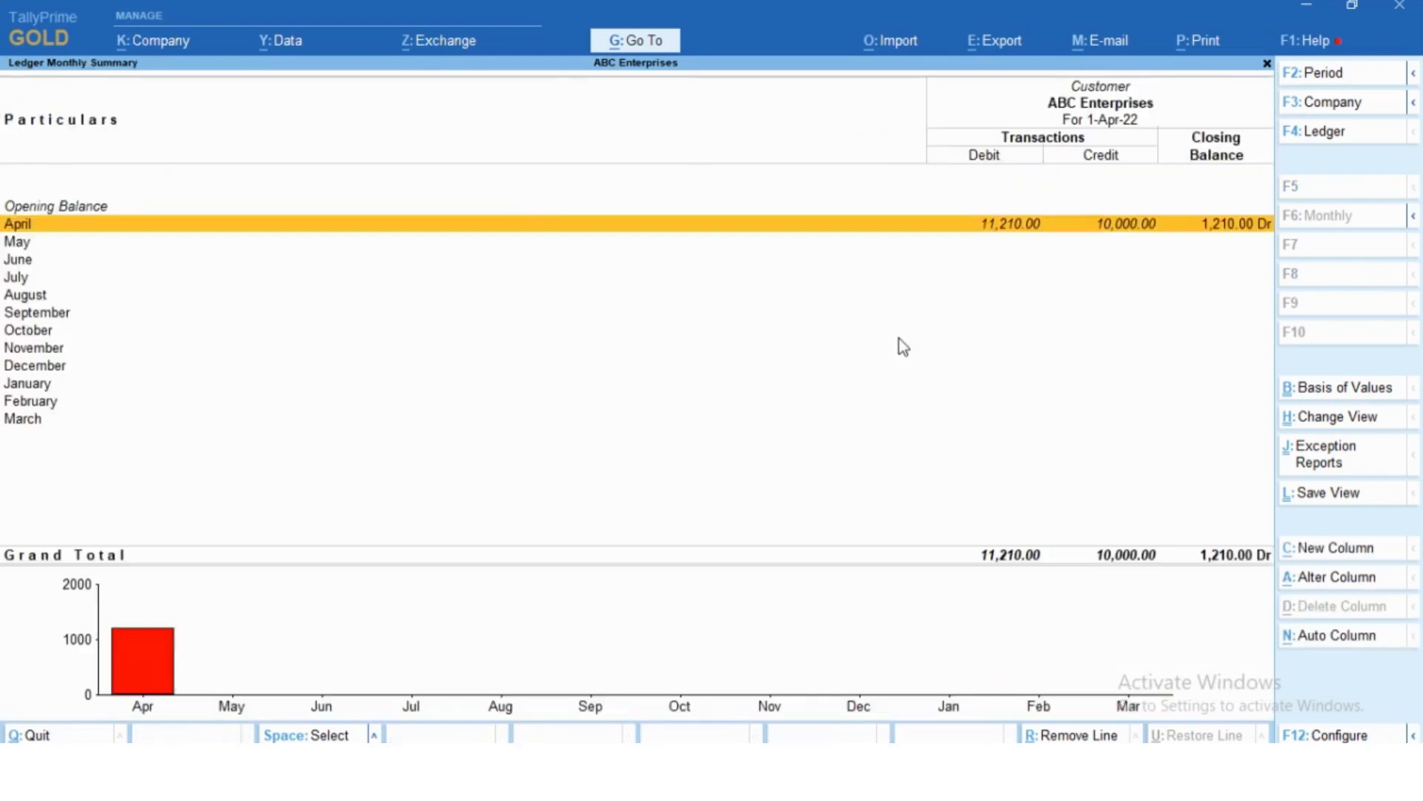
{"action": "key", "text": "Escape"}
{"action": "key", "text": "Escape"}
{"action": "key", "text": "Escape"}
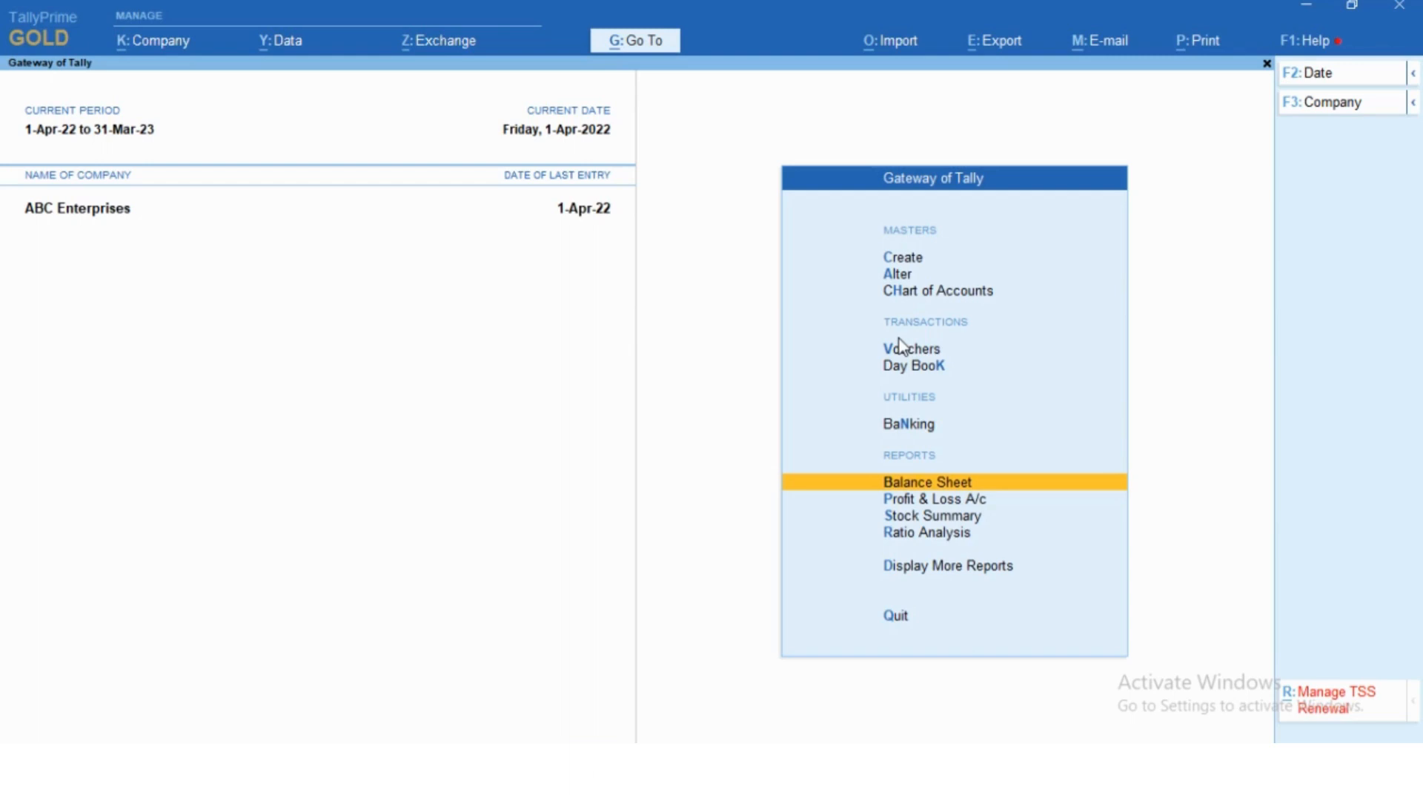
{"action": "key", "text": "Up"}
{"action": "key", "text": "Up"}
{"action": "key", "text": "Up"}
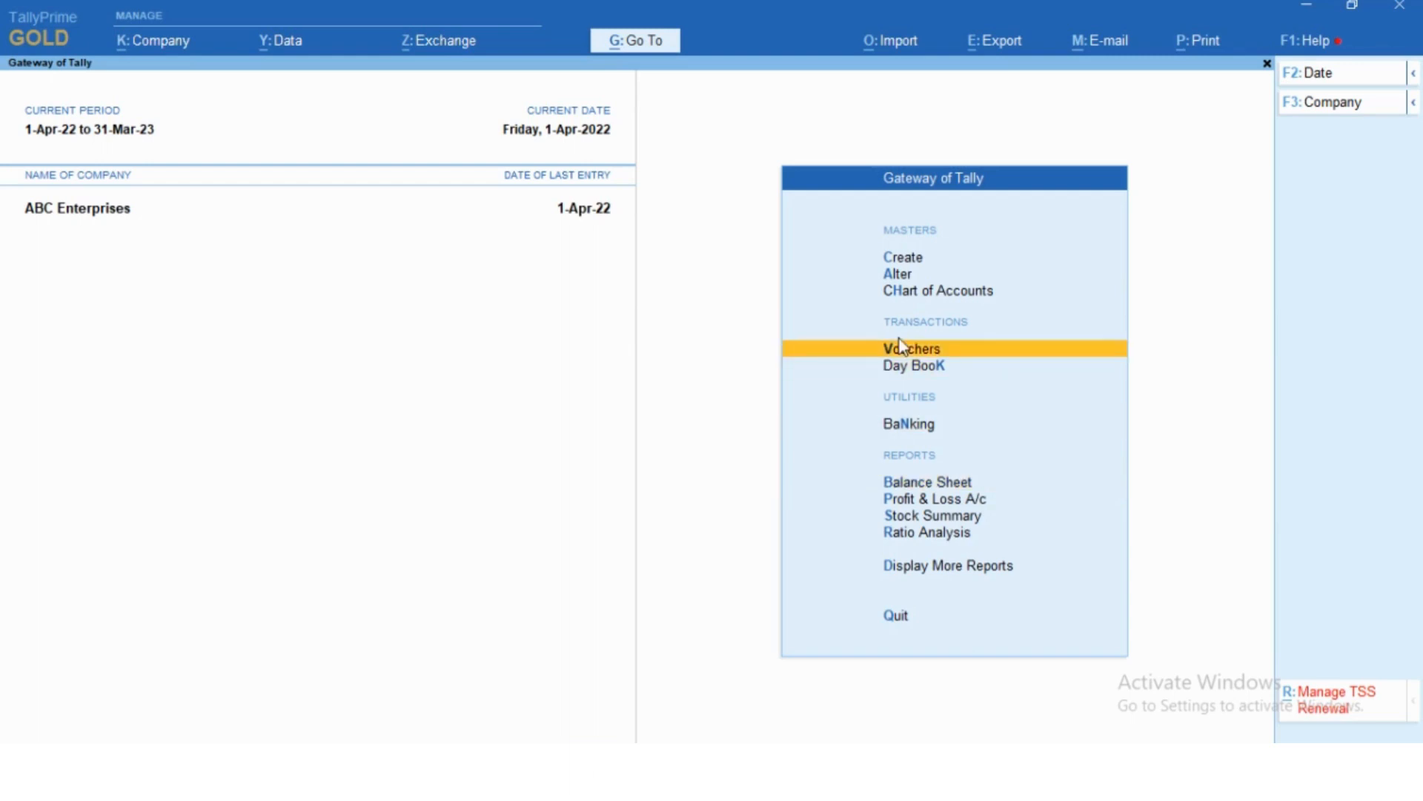
{"action": "key", "text": "Return"}
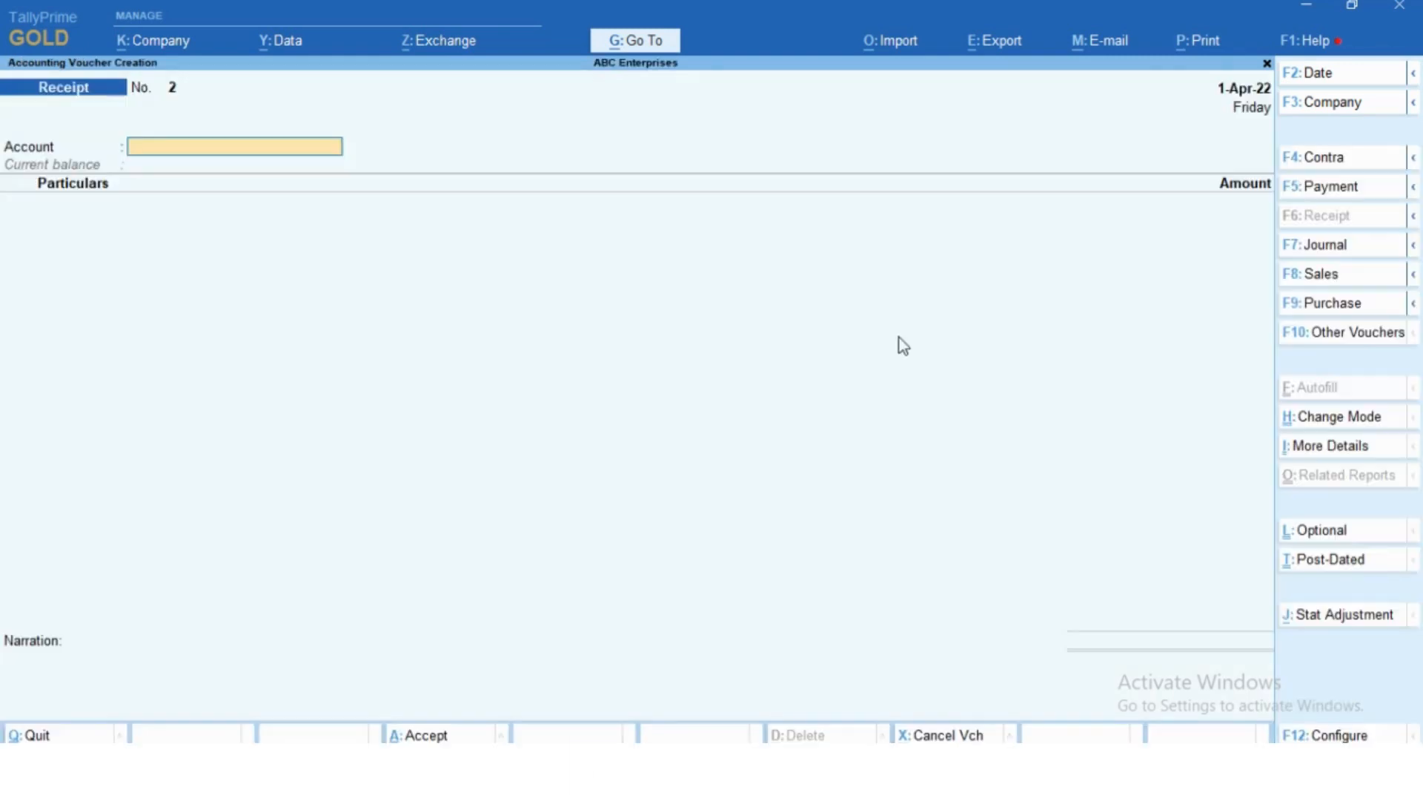
{"action": "left_click", "coordinate": [1349, 194]}
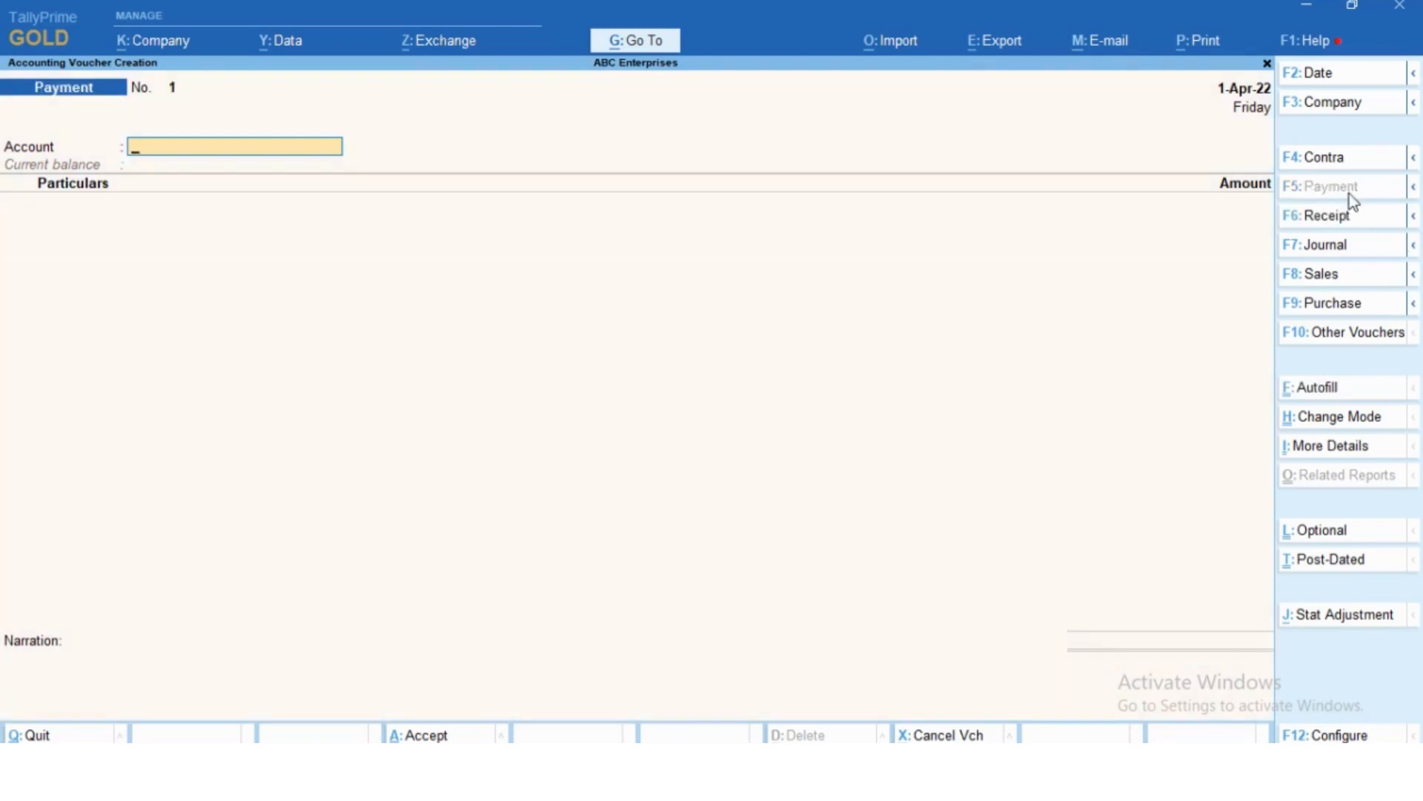
{"action": "key", "text": "Down"}
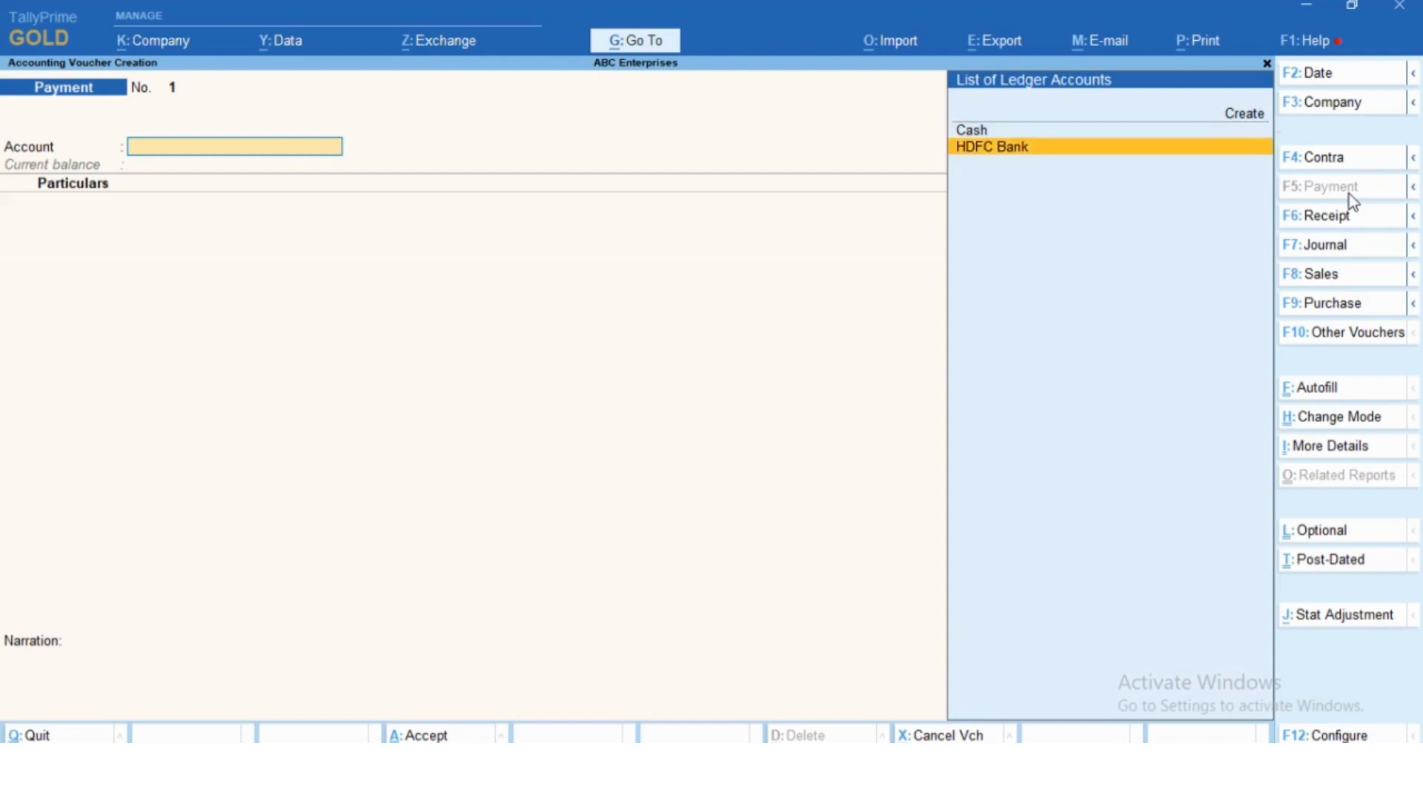
{"action": "key", "text": "Return"}
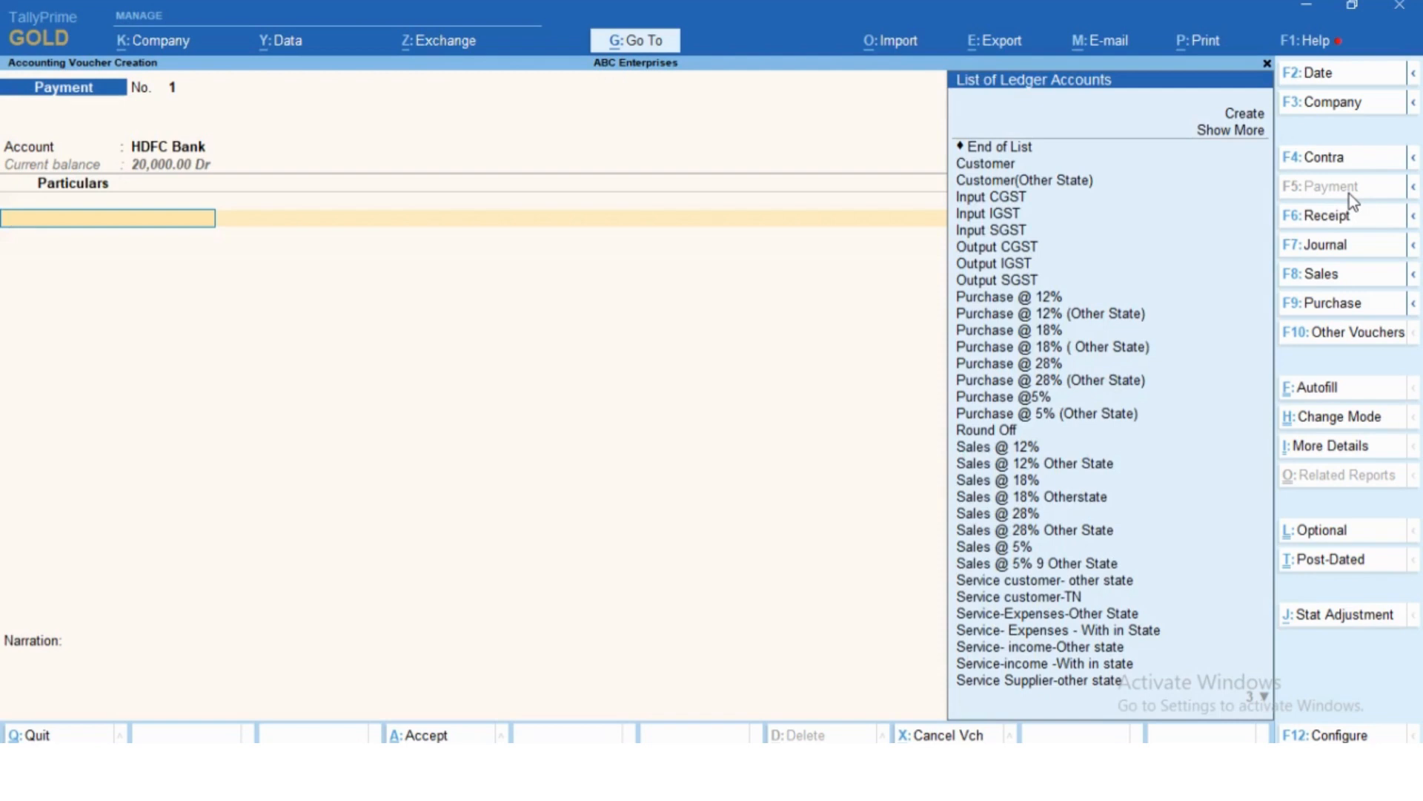
- Try the Supplier and Supplier Other State ledgers as the payment's particulars
{"action": "type", "text": "Su"}
{"action": "key", "text": "Down"}
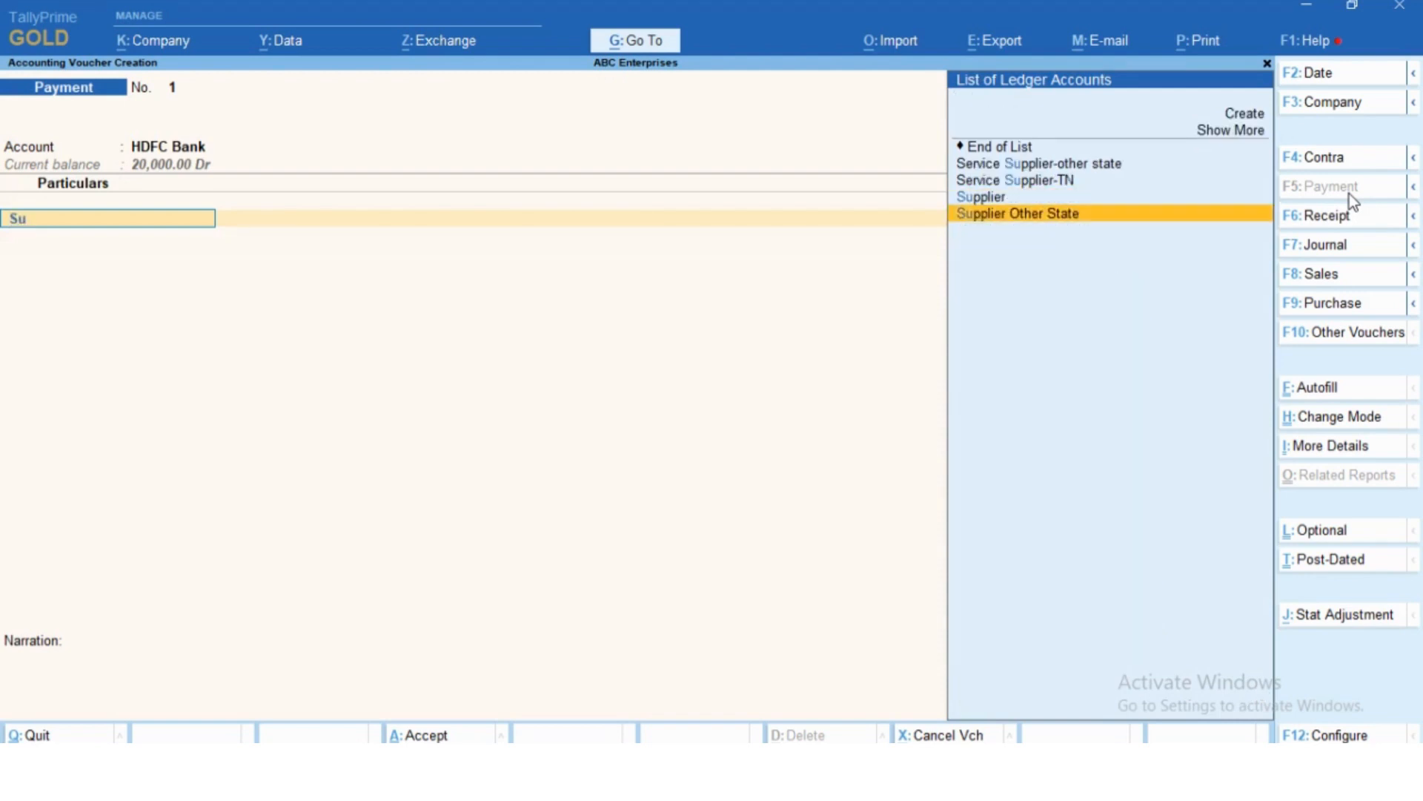
{"action": "key", "text": "Up"}
{"action": "key", "text": "Return"}
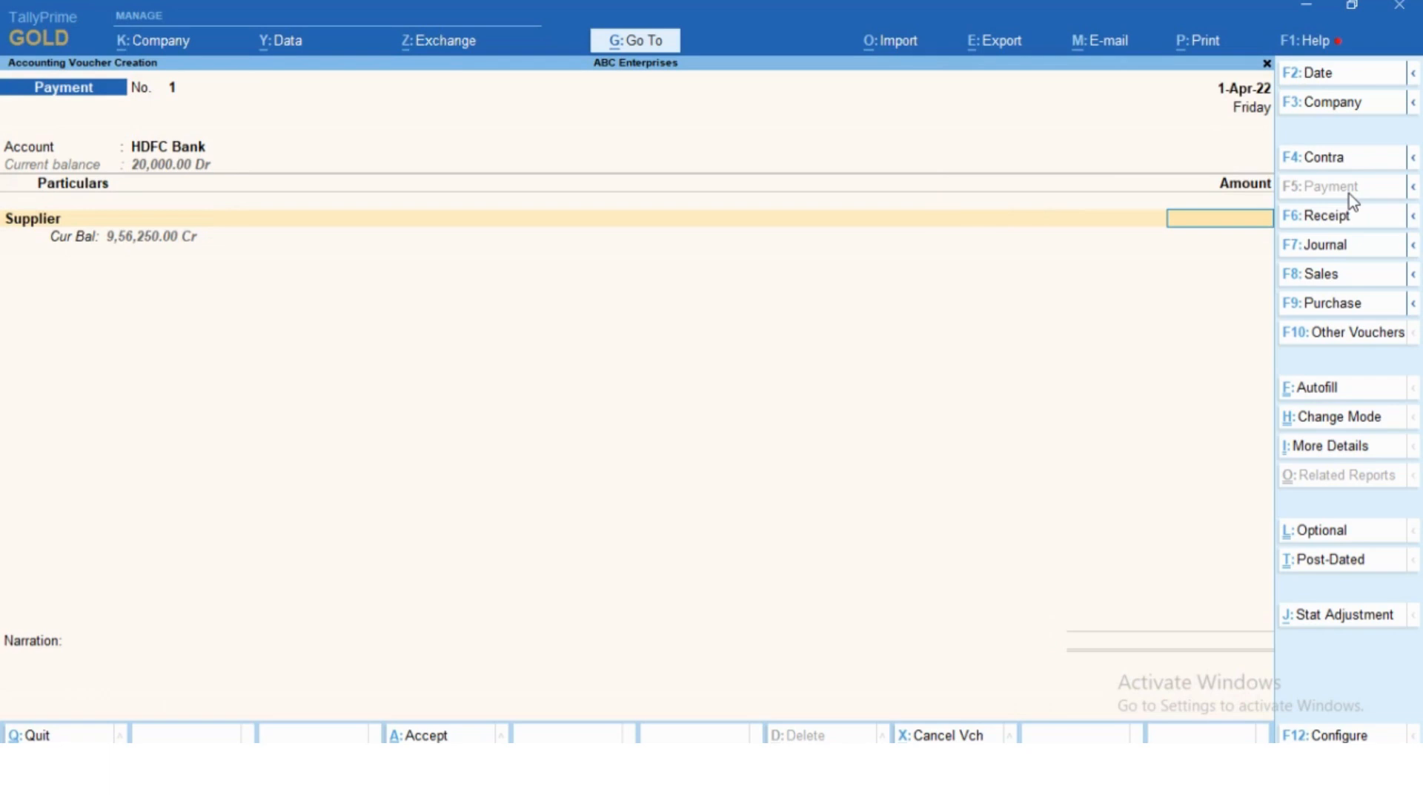
{"action": "key", "text": "BackSpace"}
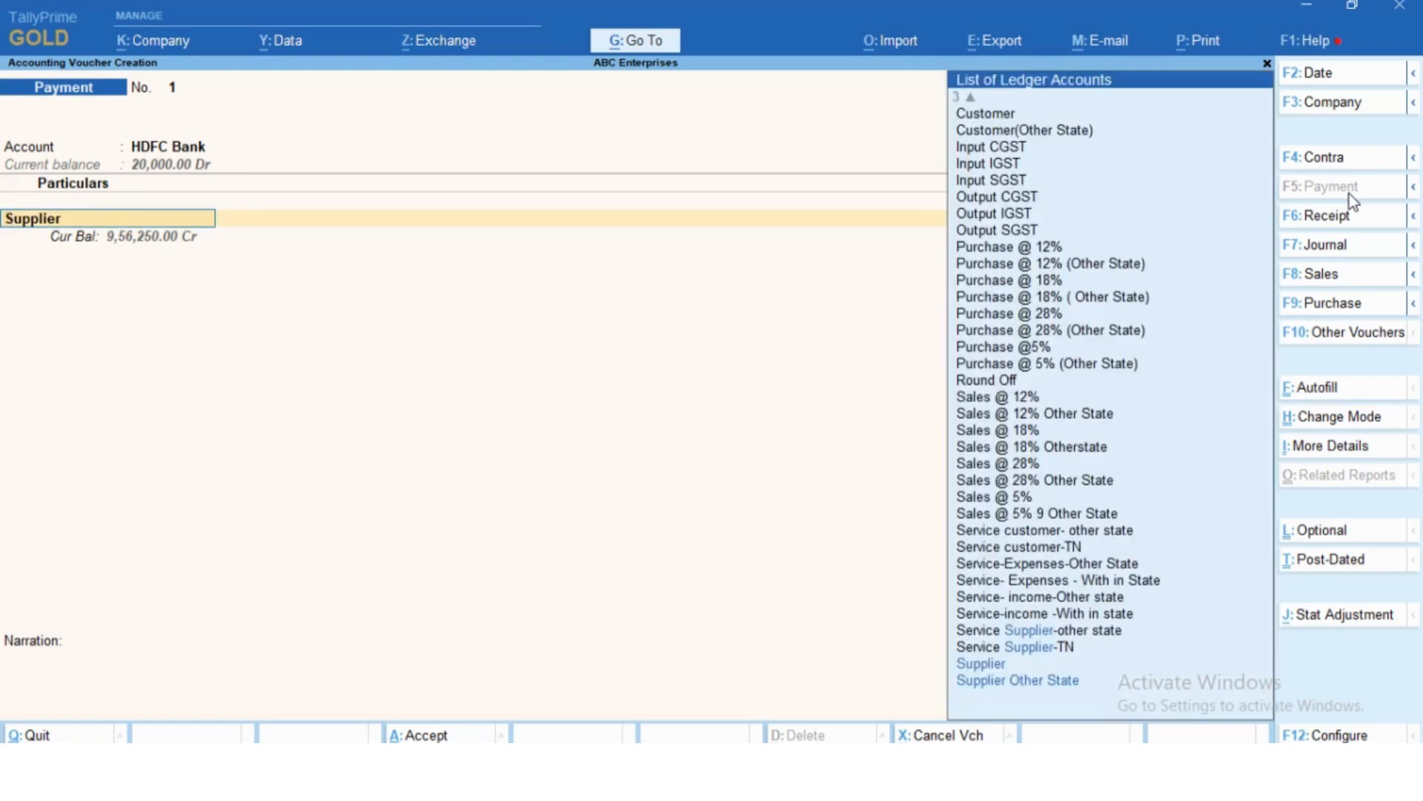
{"action": "type", "text": "Su"}
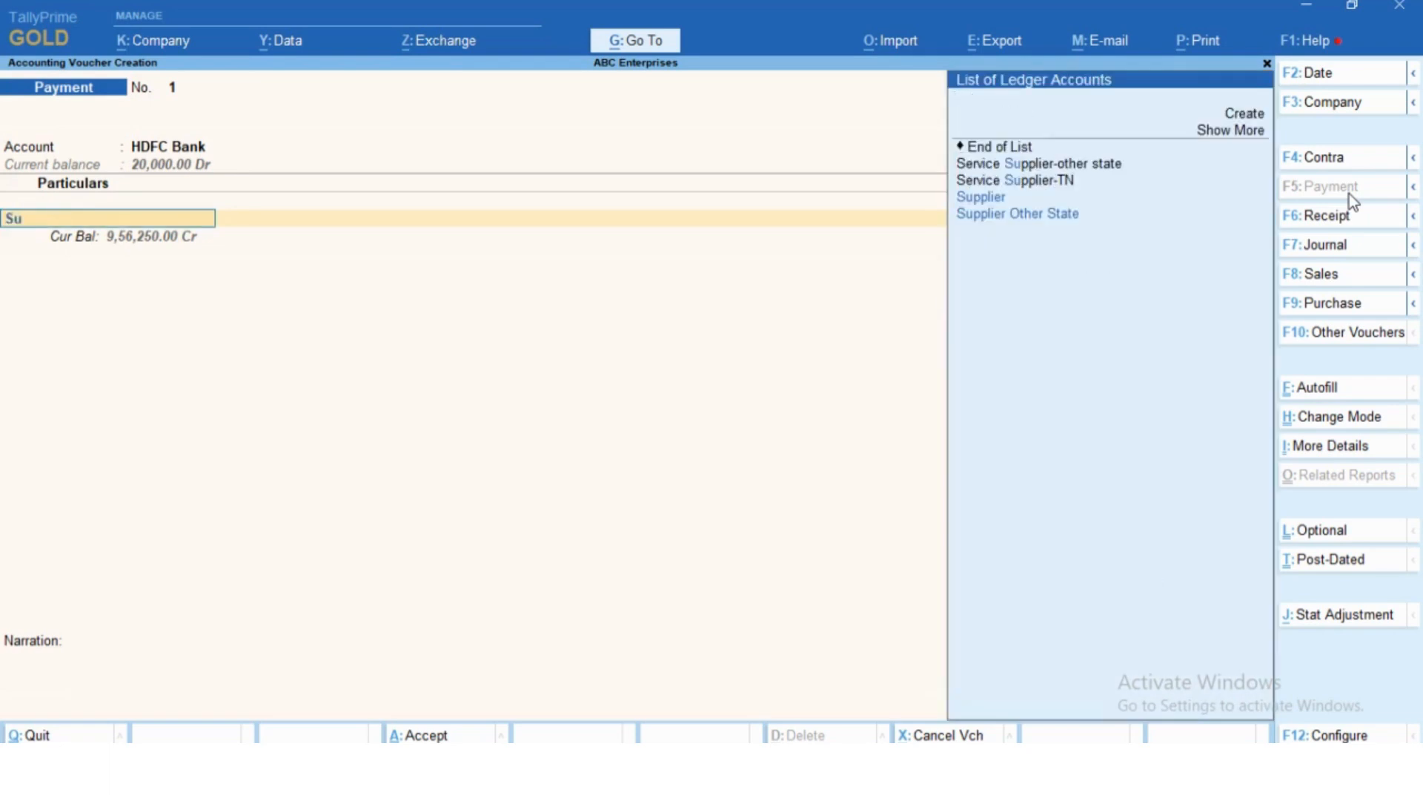
{"action": "key", "text": "Down"}
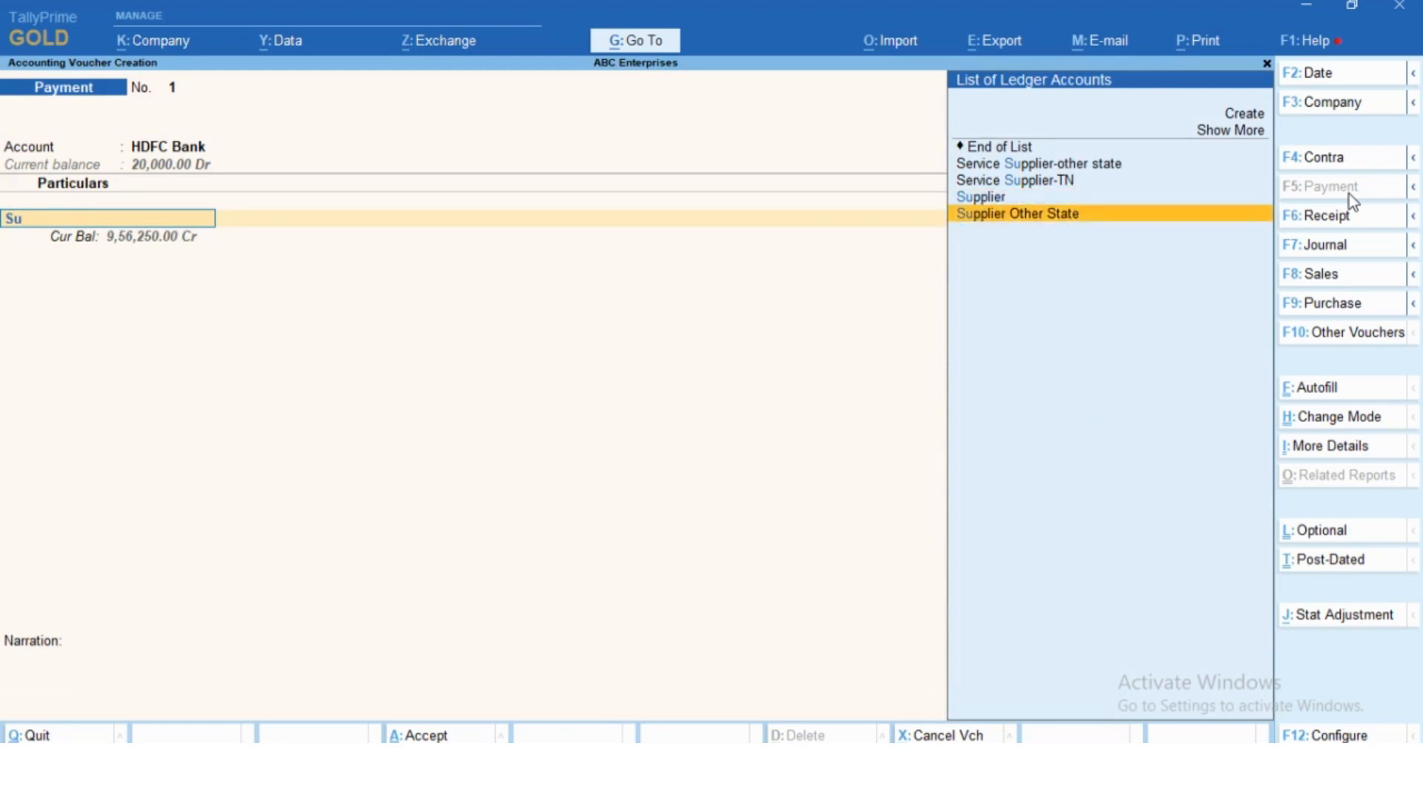
{"action": "key", "text": "Return"}
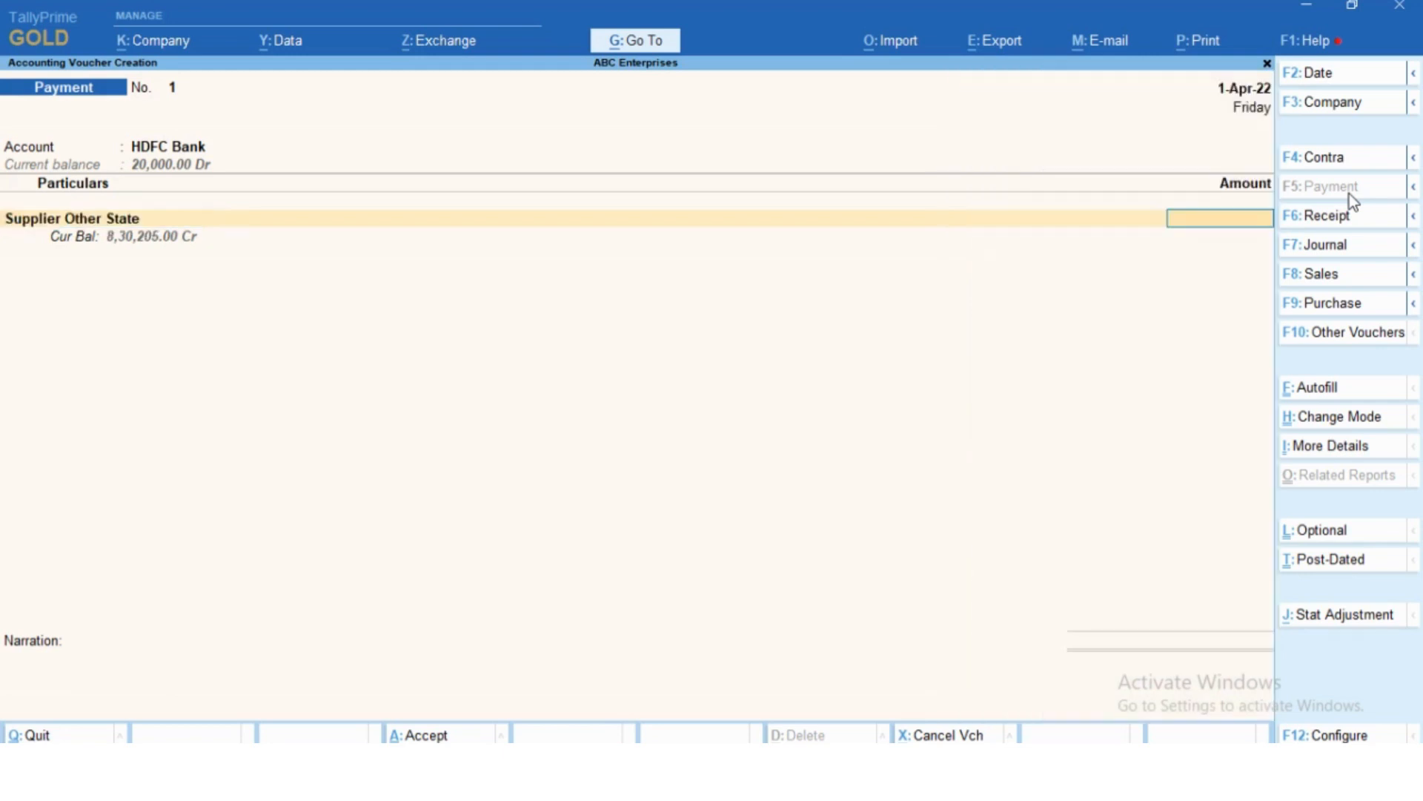
- Set the payment's particulars to the Service Supplier-TN ledger
{"action": "key", "text": "BackSpace"}
{"action": "type", "text": "Su"}
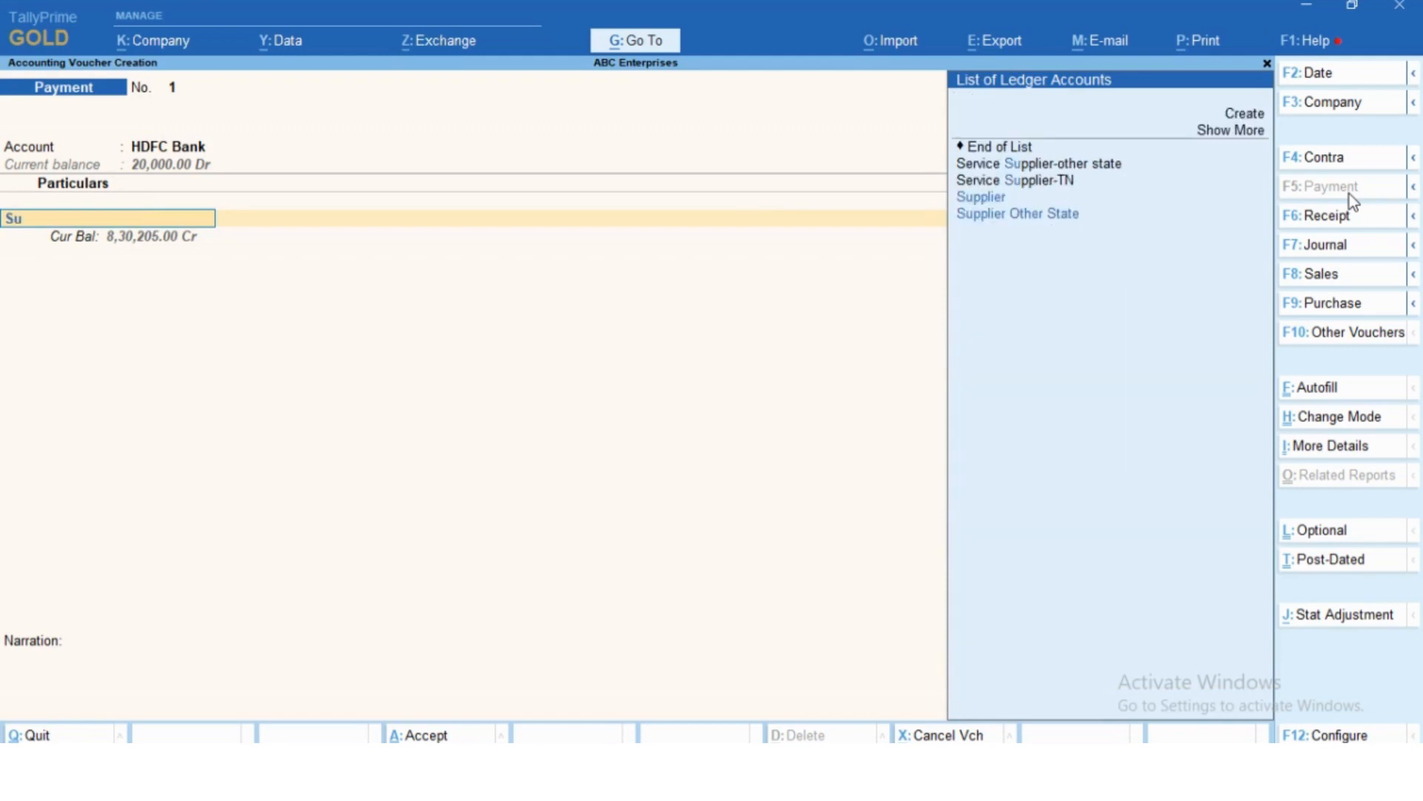
{"action": "key", "text": "Up"}
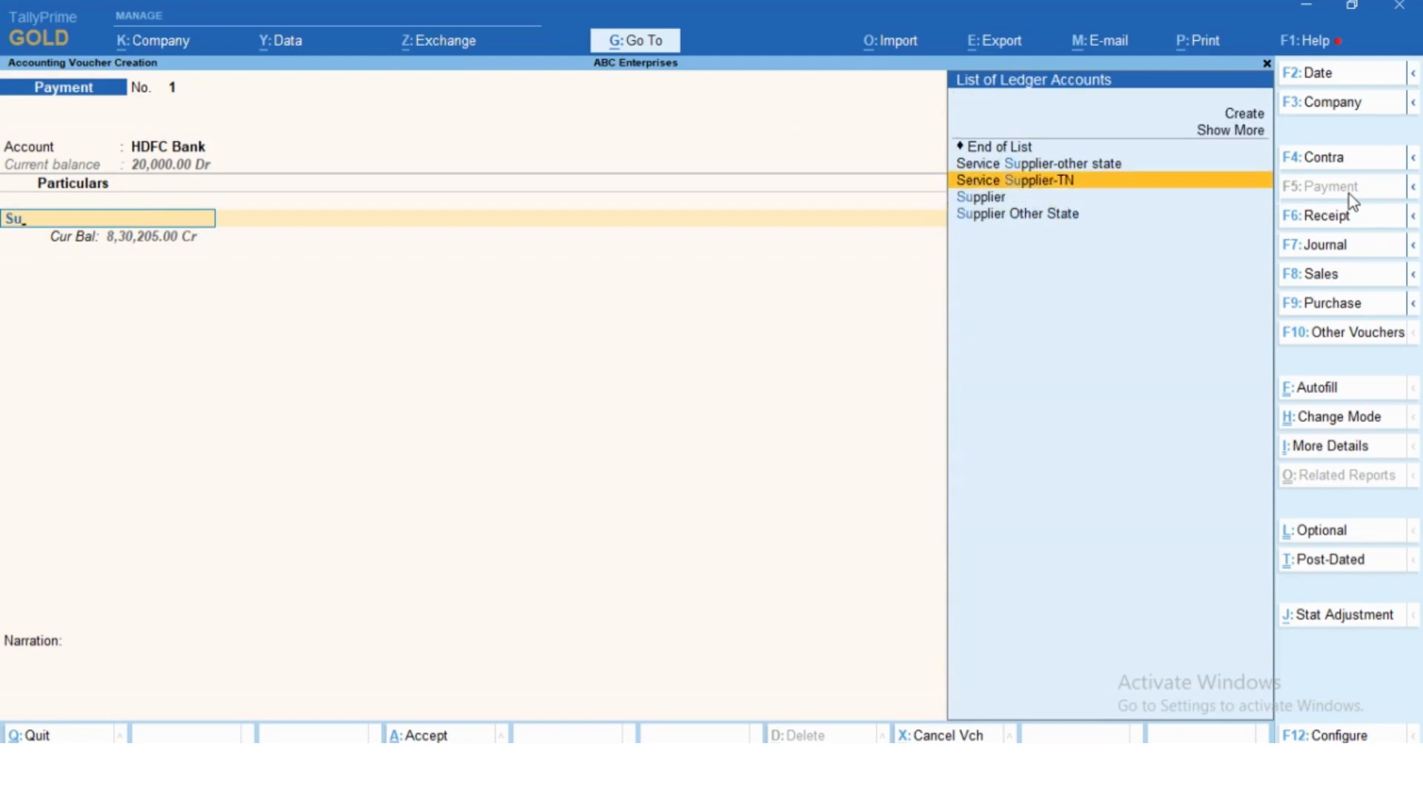
{"action": "key", "text": "Return"}
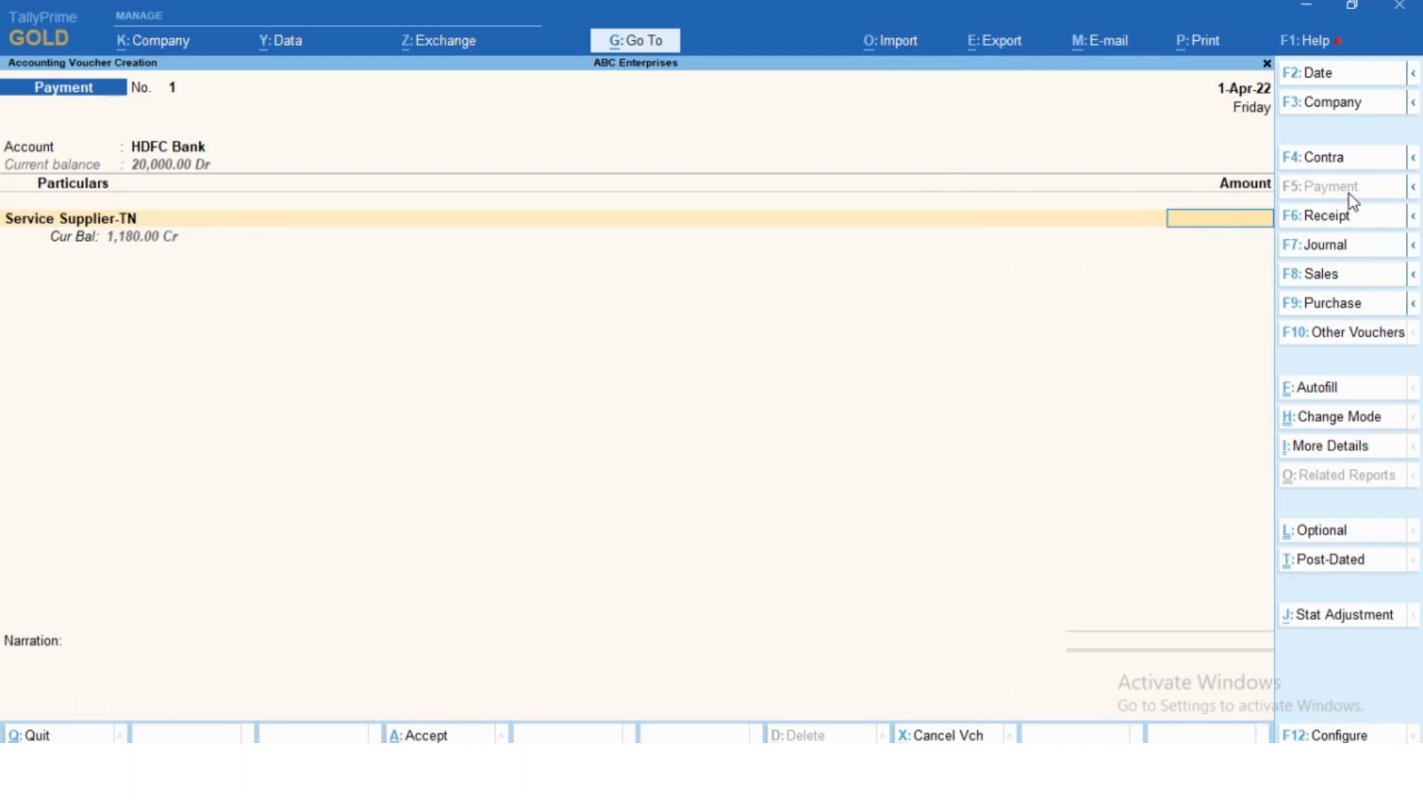
- Enter an amount of 1,180 for Service Supplier-TN and allocate it as Agst Ref to pending bill 001
{"action": "type", "text": "1,18"}
{"action": "type", "text": "0"}
{"action": "key", "text": "Return"}
{"action": "key", "text": "Return"}
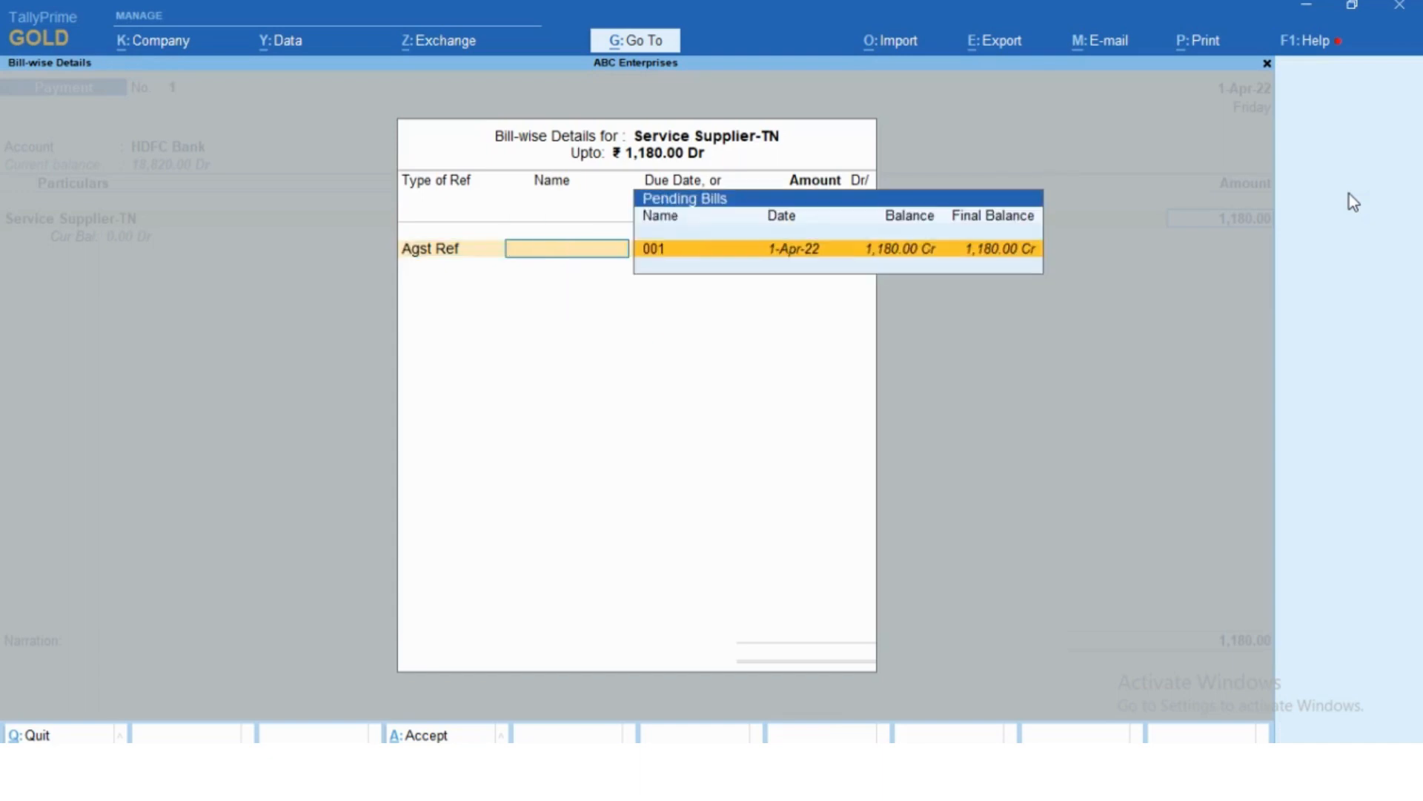
{"action": "key", "text": "Return"}
{"action": "key", "text": "Return"}
{"action": "key", "text": "Return"}
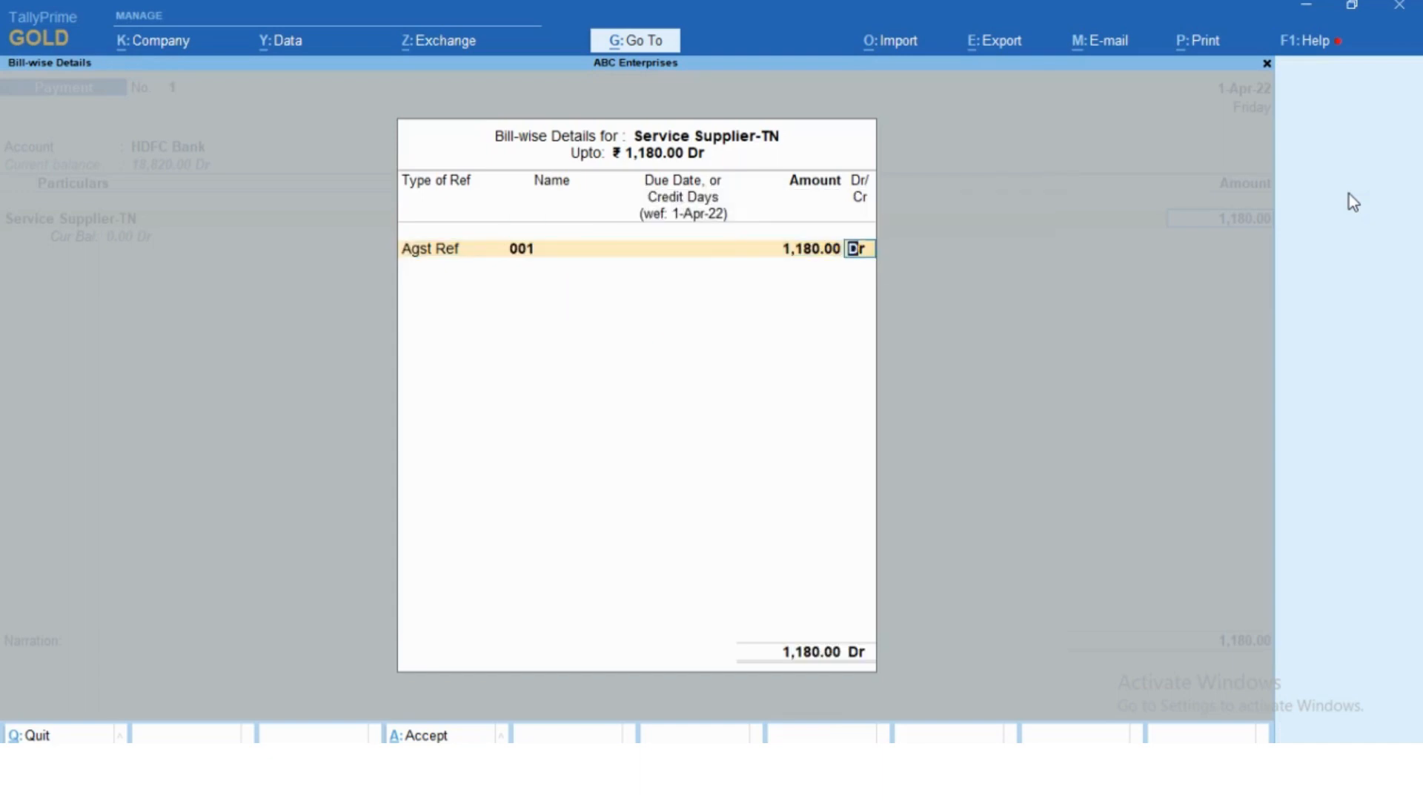
{"action": "key", "text": "Return"}
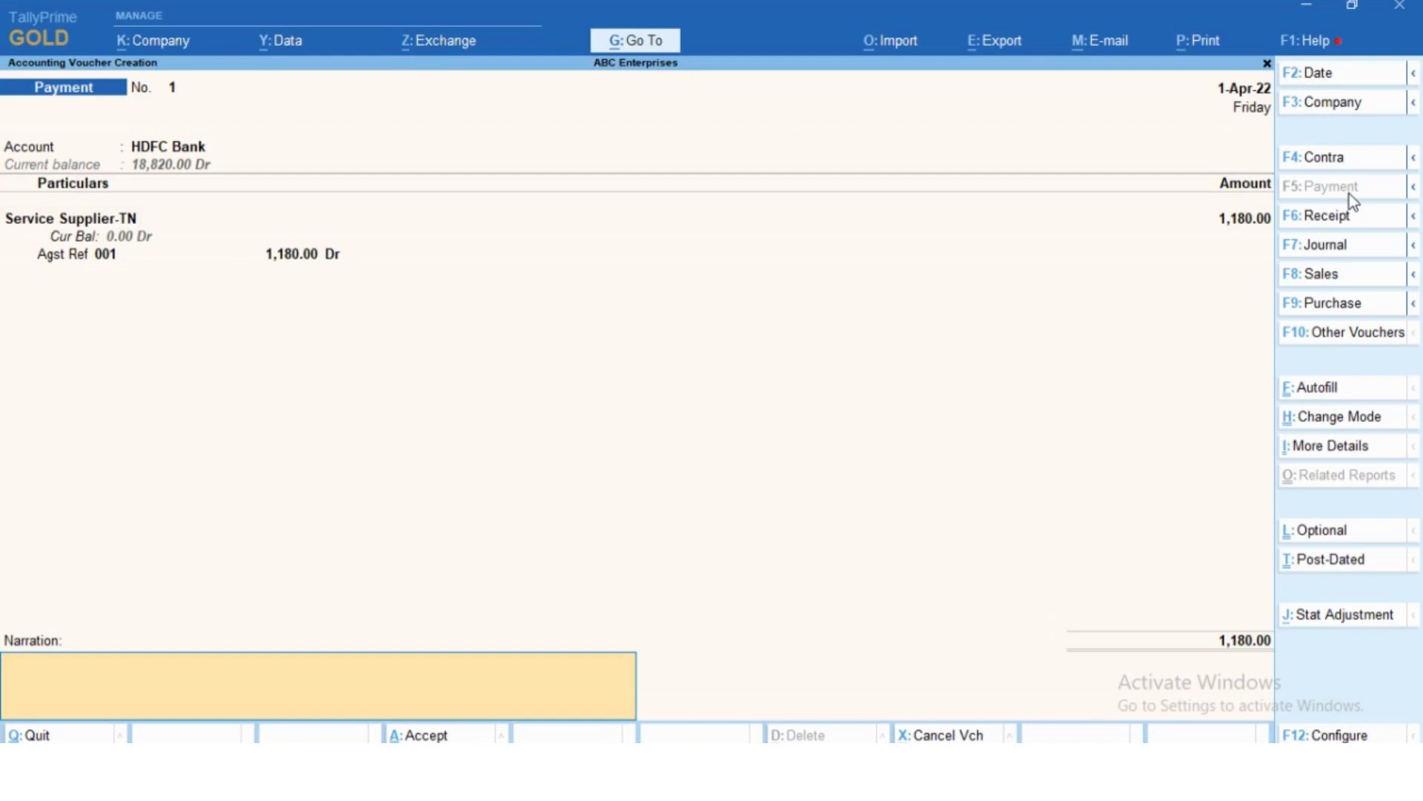
- Enter the narration "being paid rtgs ref 12365478" and save the payment voucher
{"action": "type", "text": "being paid rtgs"}
{"action": "type", "text": "ref 12365"}
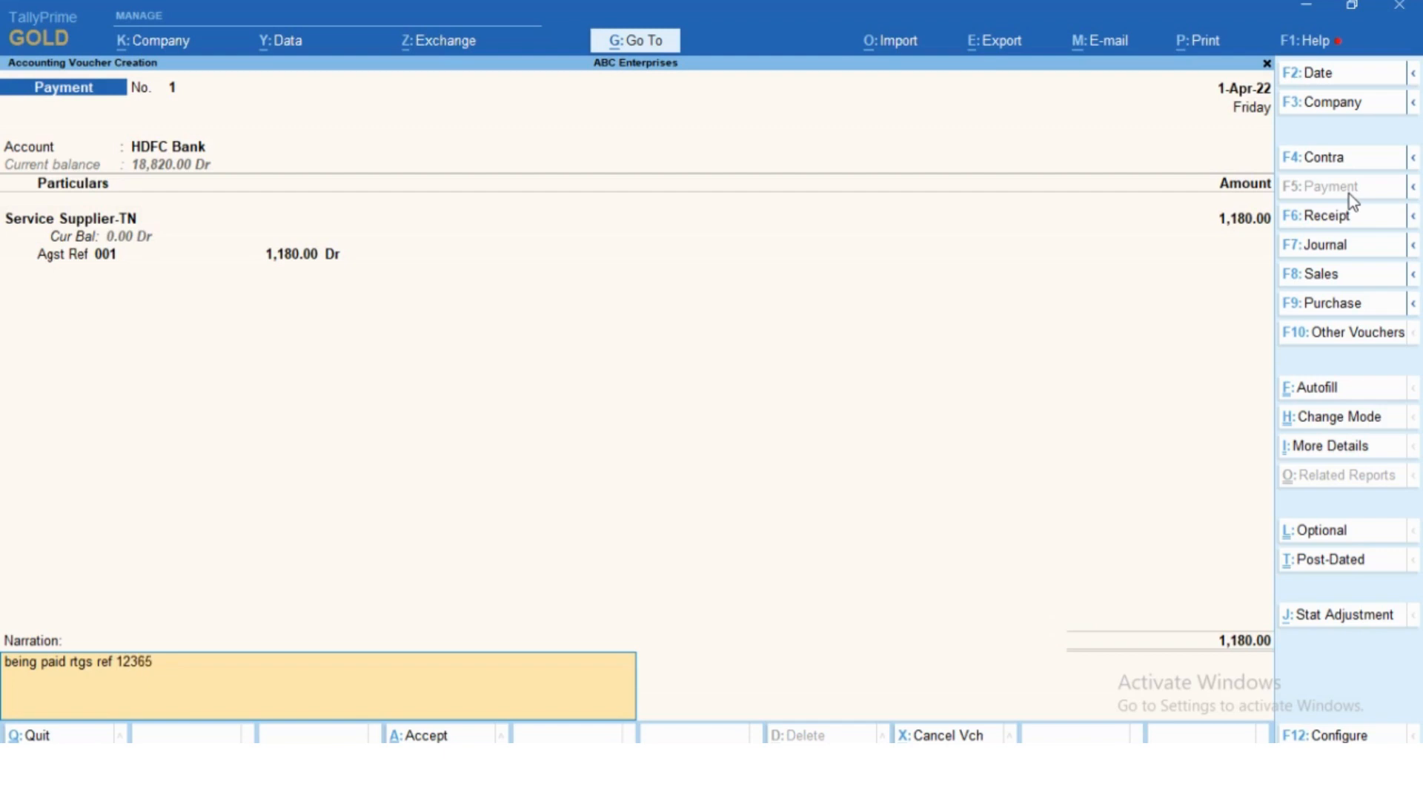
{"action": "type", "text": "478"}
{"action": "key", "text": "Return"}
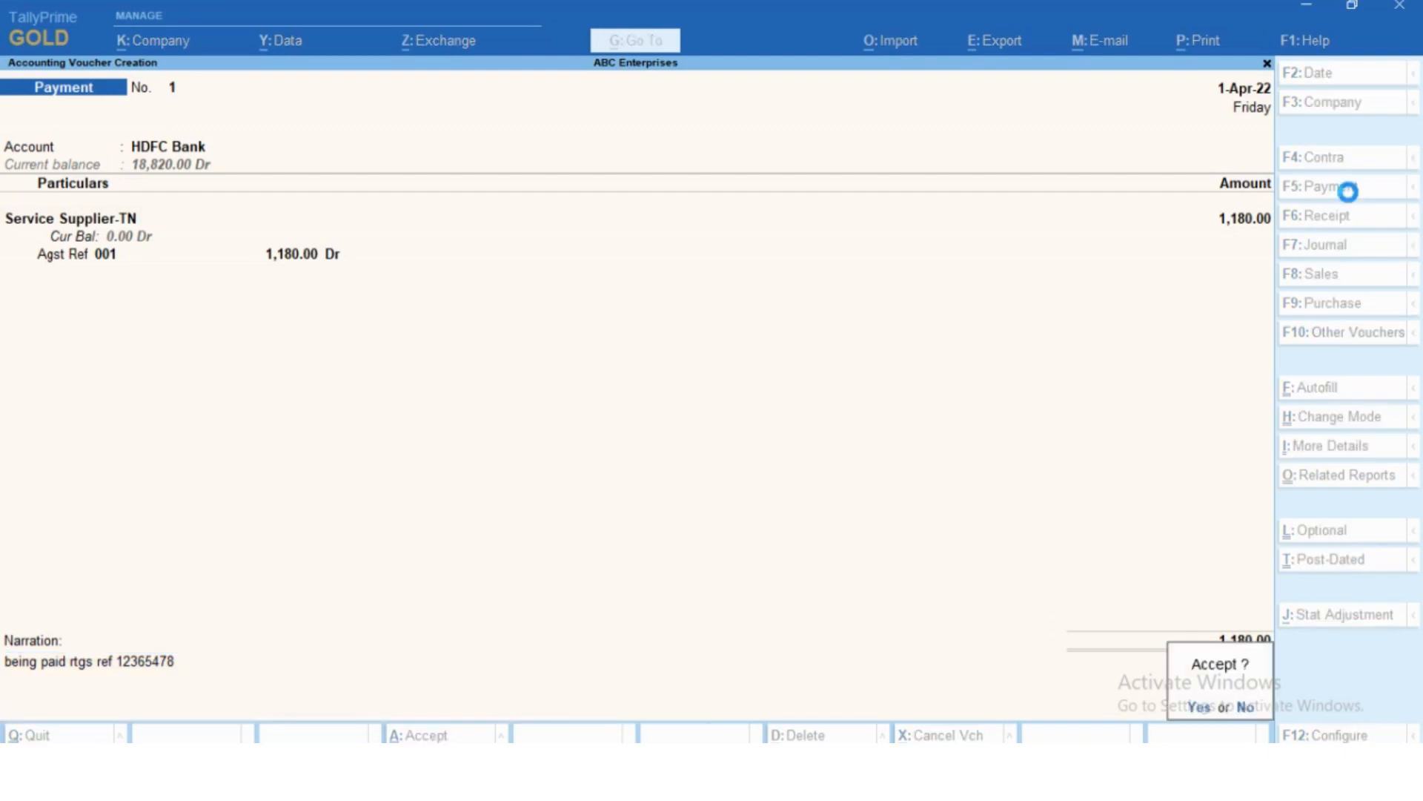
{"action": "key", "text": "Return"}
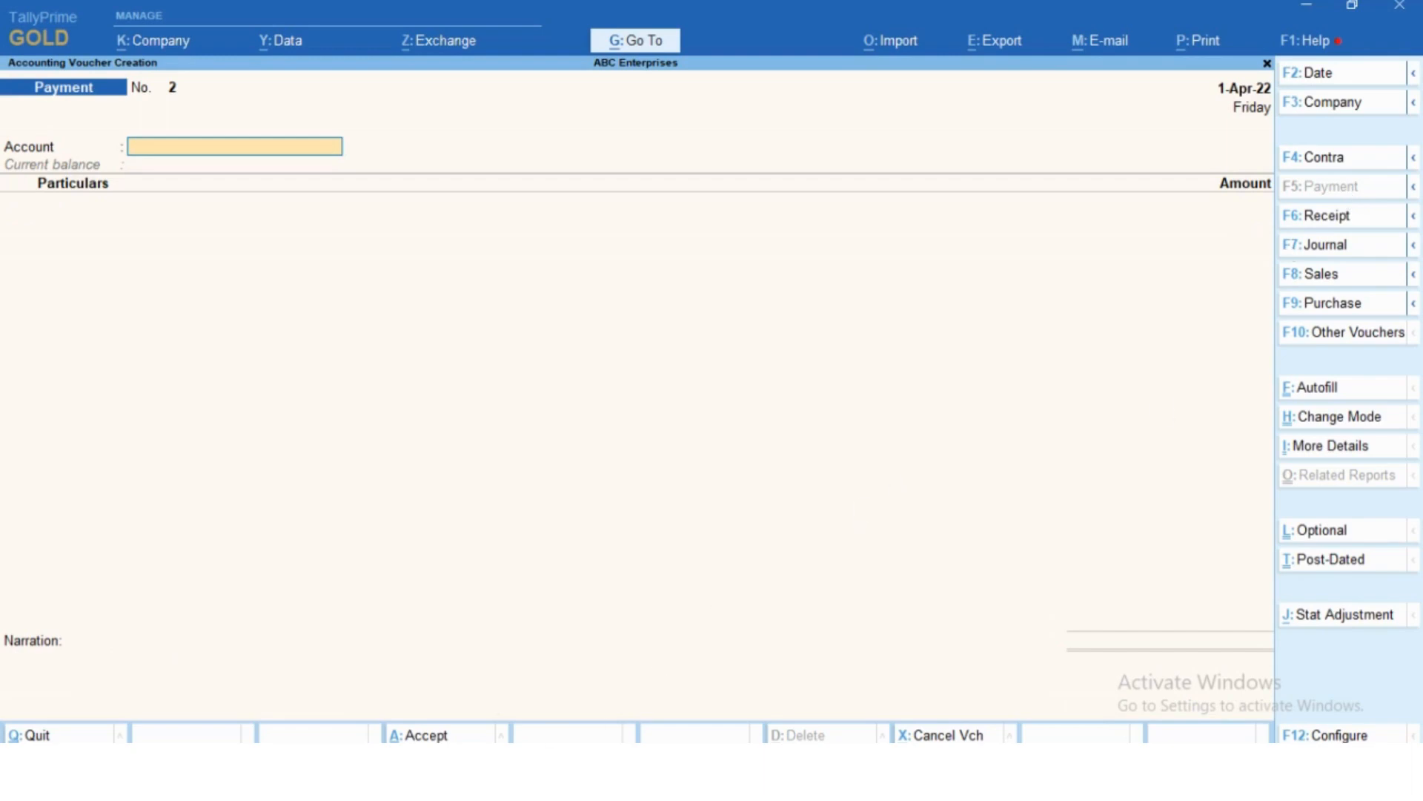
- Switch to the Excel outline, review the Contra topics from "Bank to bank", and return to TallyPrime
{"action": "key", "text": "alt+Tab"}
{"action": "left_click", "coordinate": [422, 512]}
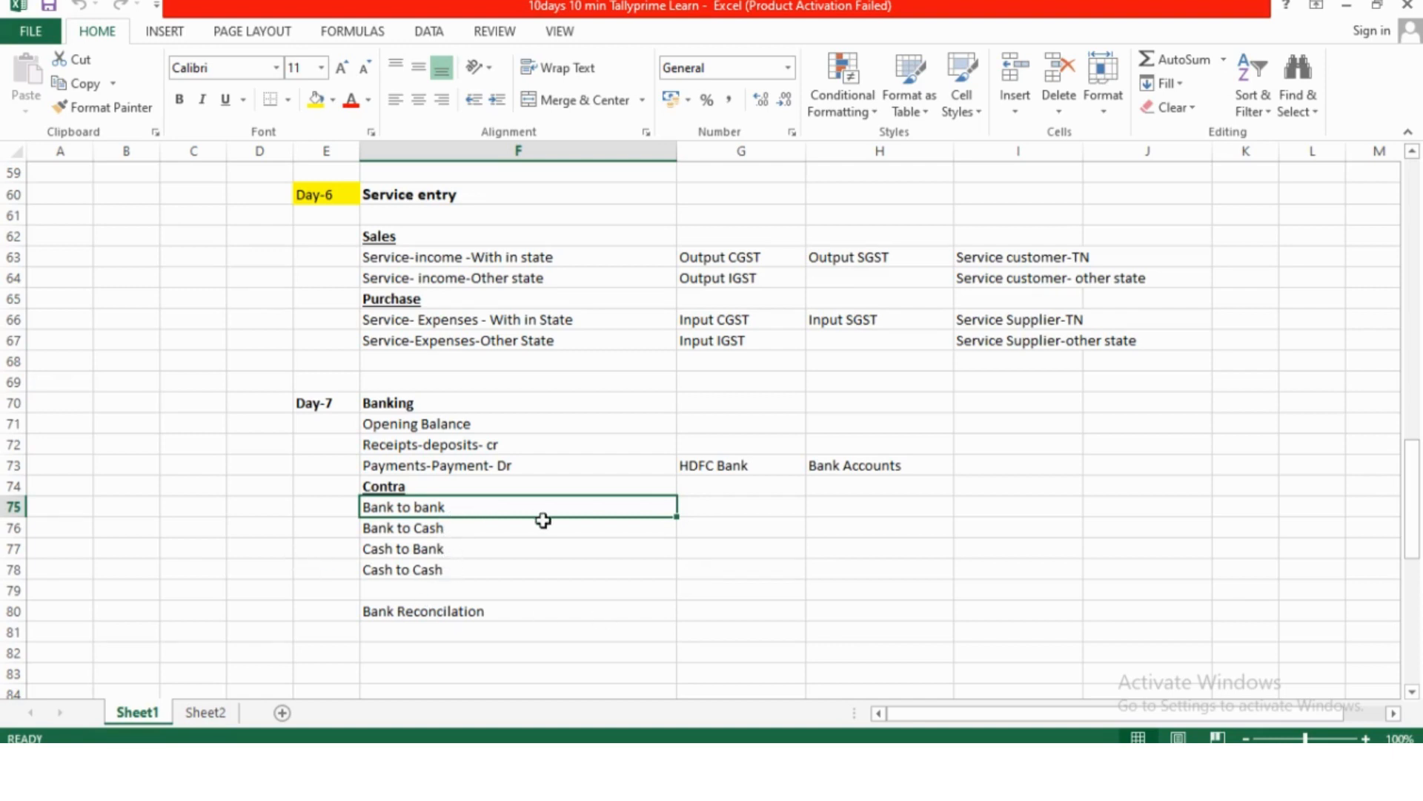
{"action": "key", "text": "alt+Tab"}
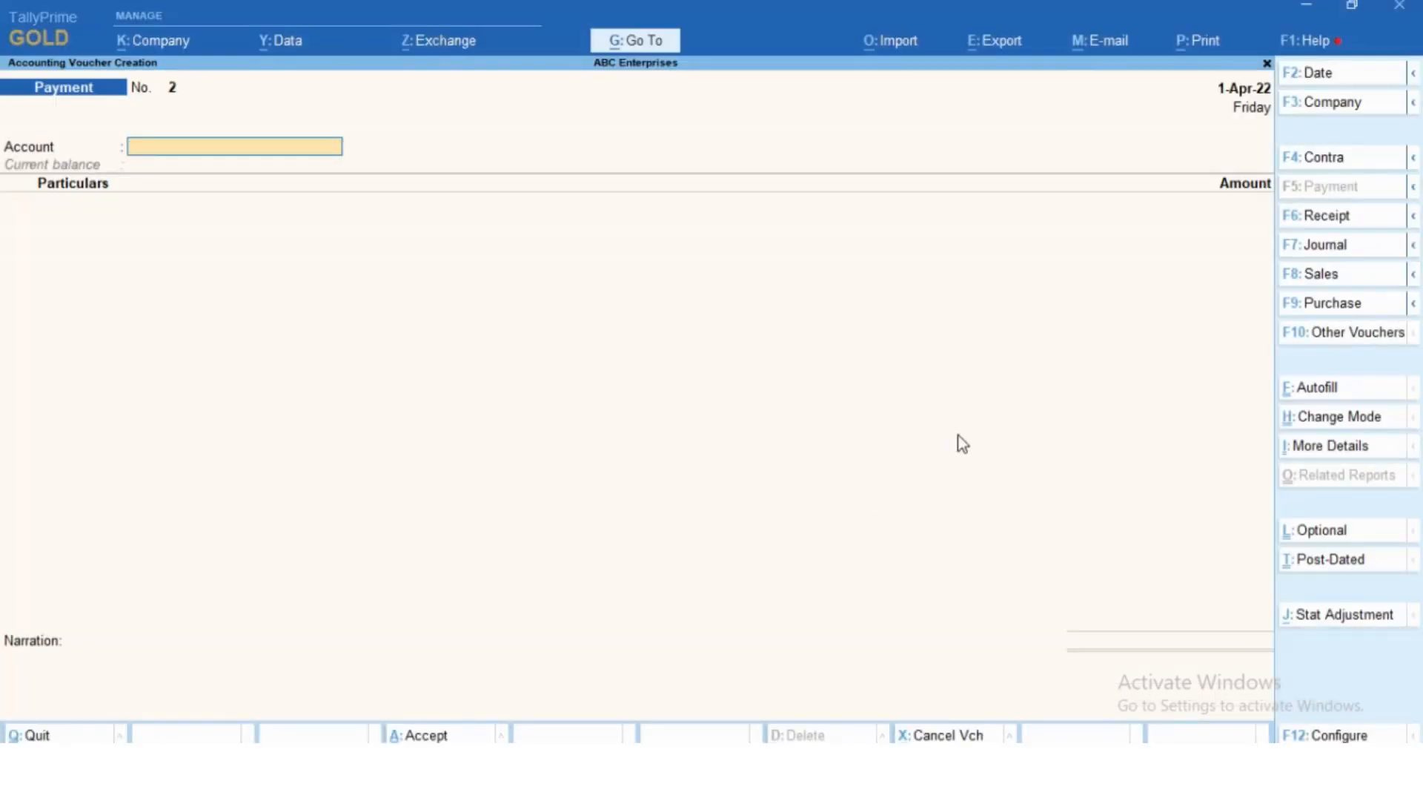
- Start a contra voucher with HDFC Bank as the account
{"action": "left_click", "coordinate": [1328, 166]}
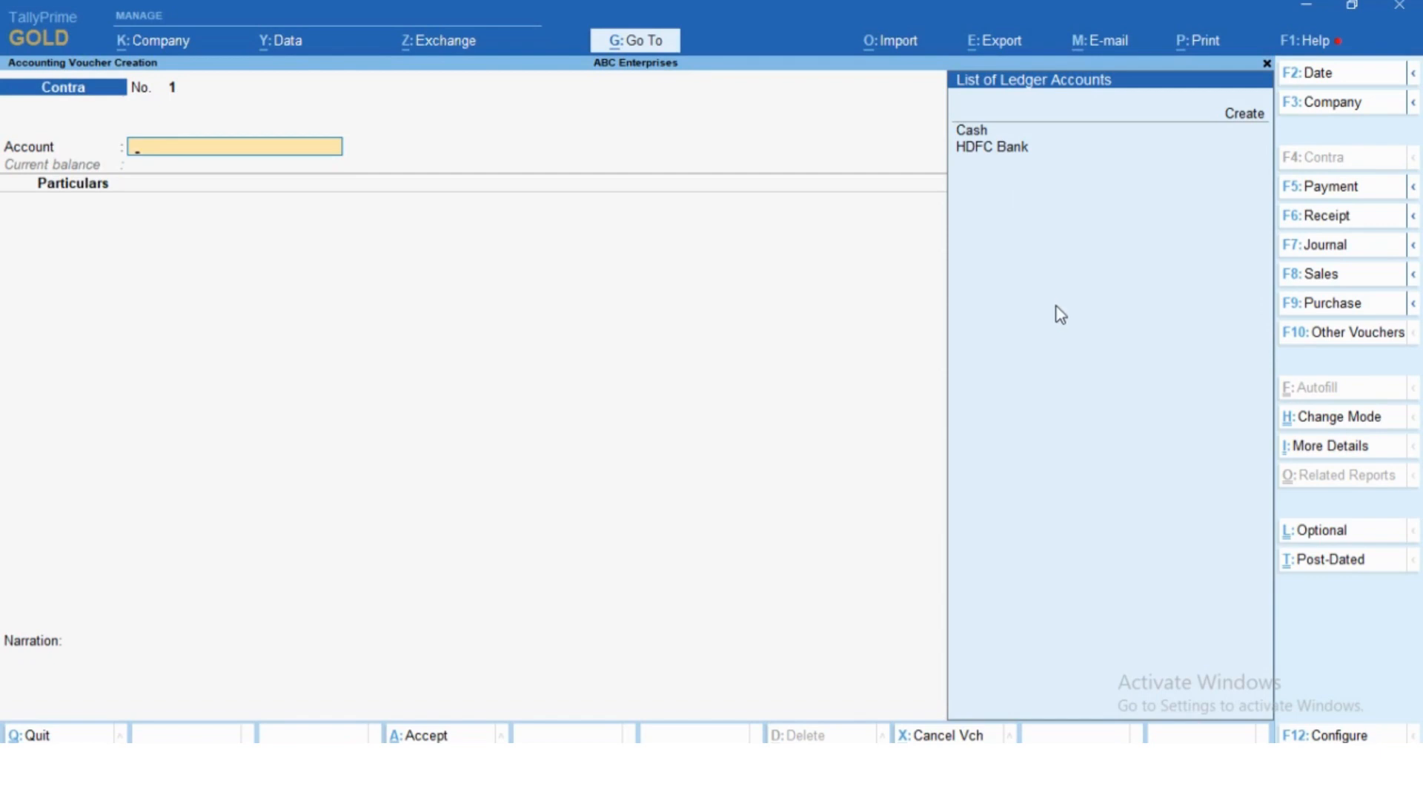
{"action": "key", "text": "Down"}
{"action": "key", "text": "Down"}
{"action": "key", "text": "Down"}
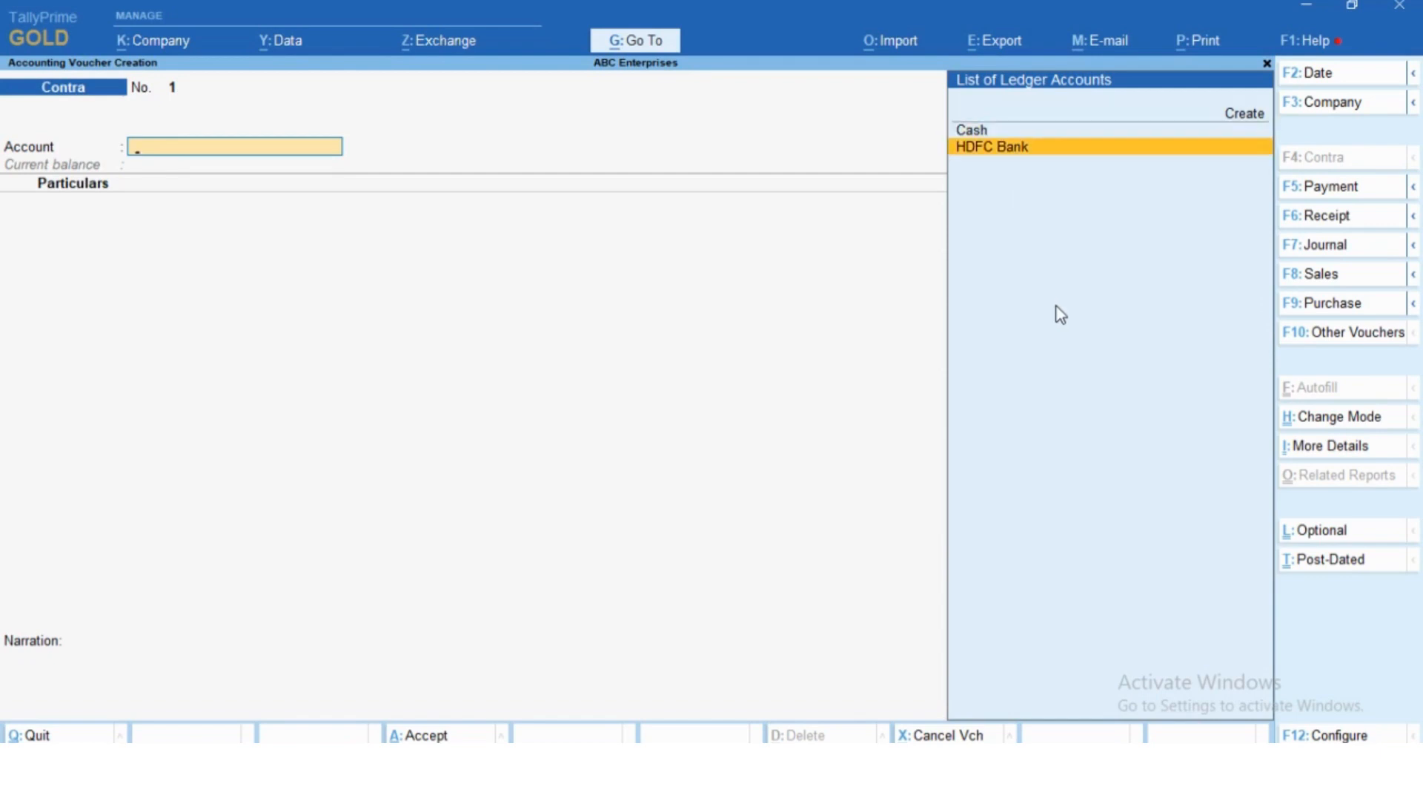
{"action": "key", "text": "Return"}
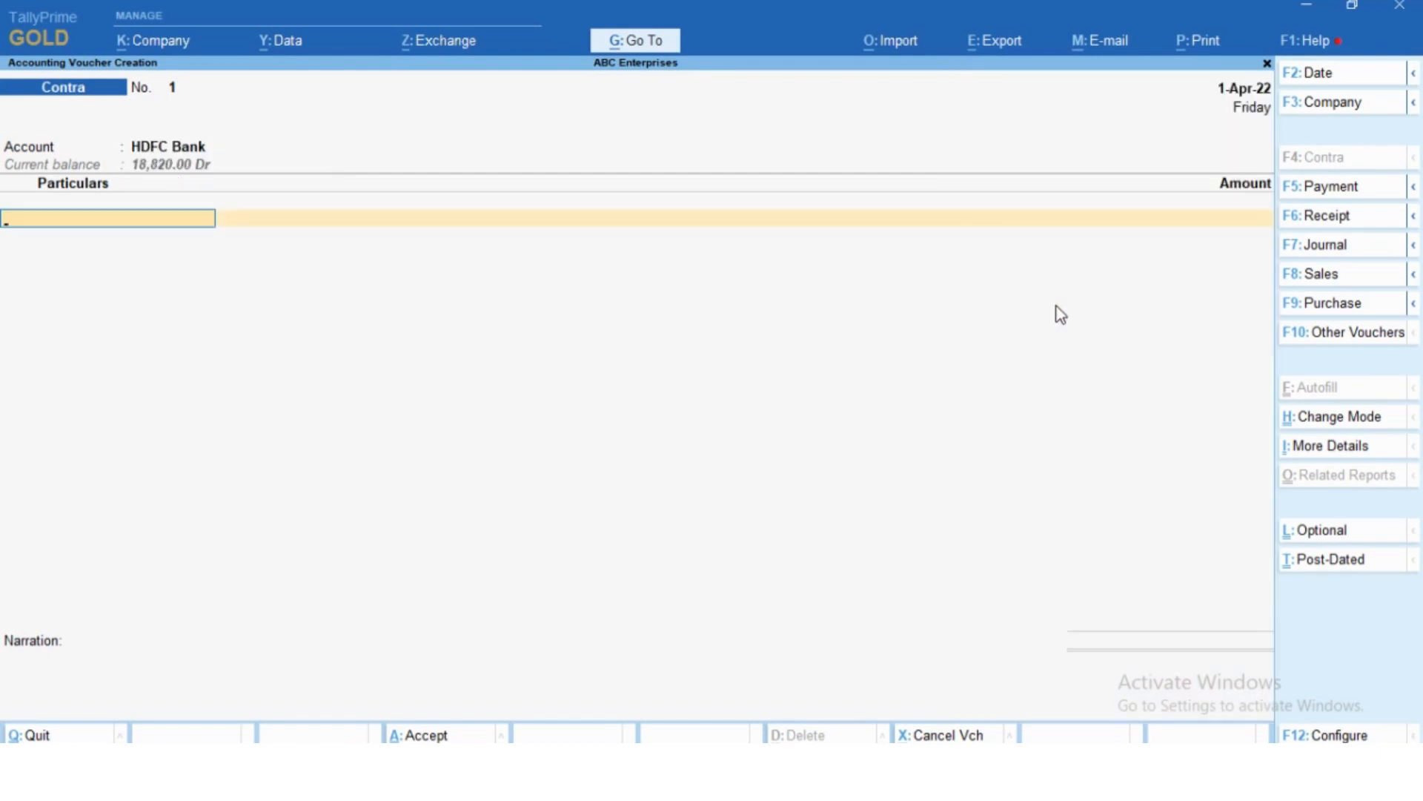
- Add Cash as the contra voucher's particulars with an amount of 500 and finish the entry list
{"action": "key", "text": "Down"}
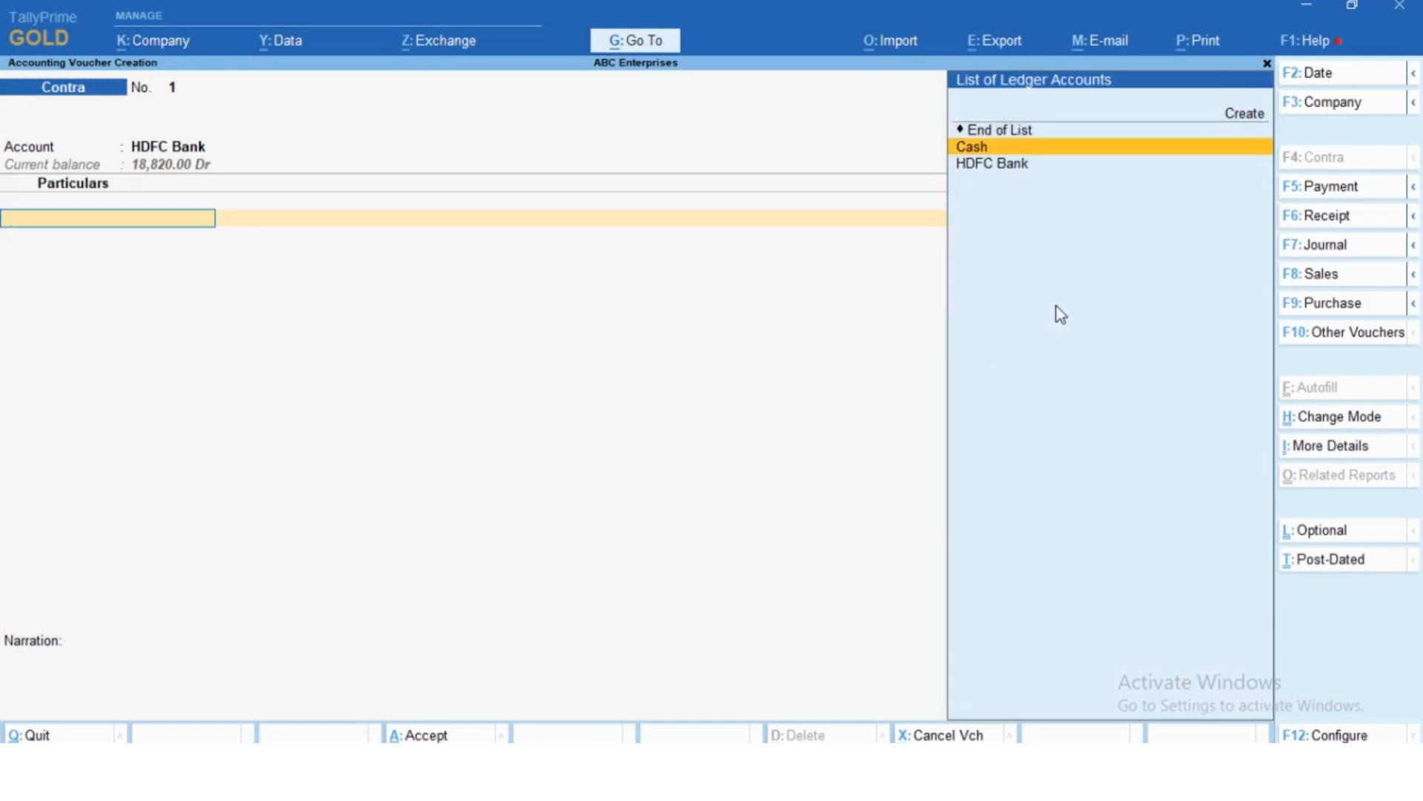
{"action": "key", "text": "Return"}
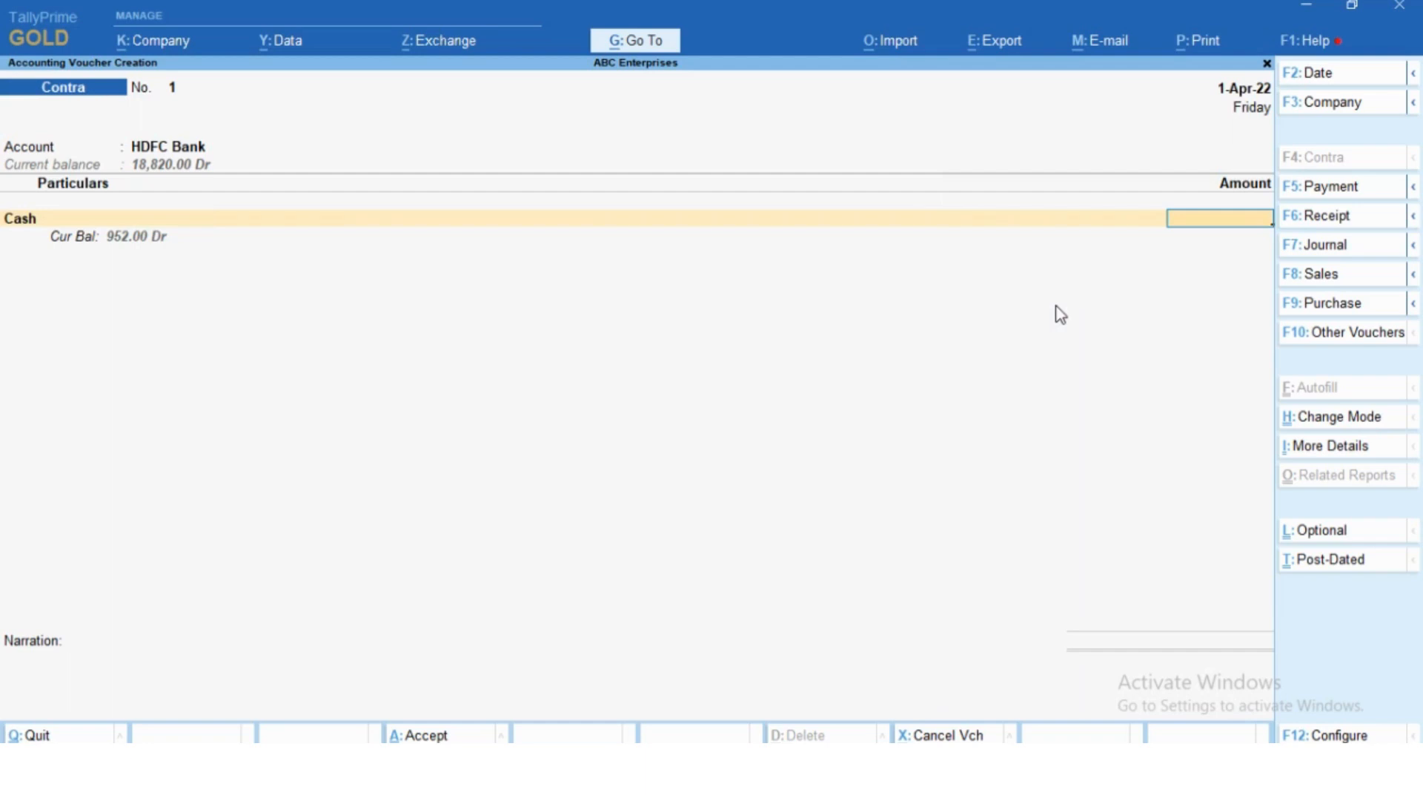
{"action": "type", "text": "500"}
{"action": "key", "text": "Return"}
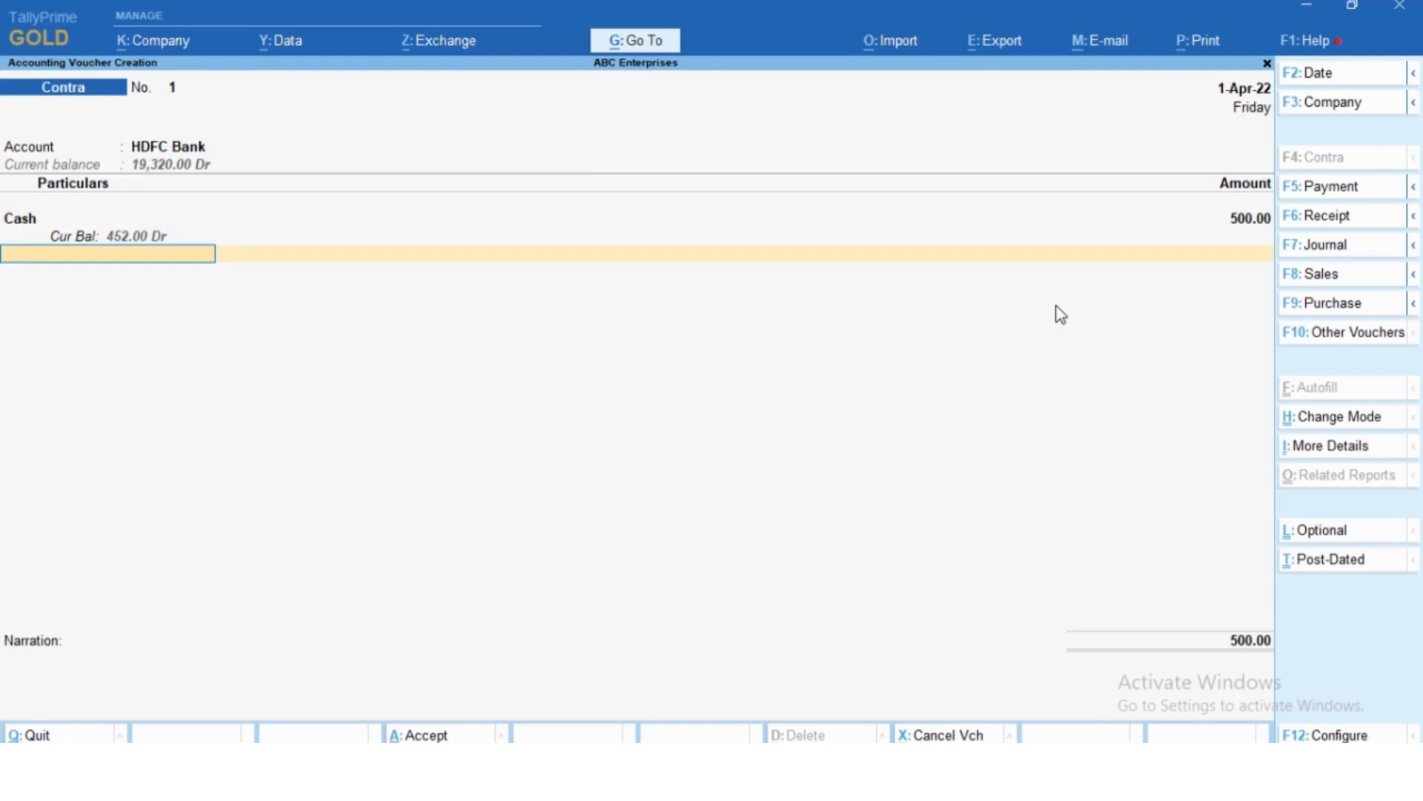
{"action": "key", "text": "Return"}
- Record the cash denominations as 2 notes of 200 and 1 of 100, and save the contra voucher without a narration
{"action": "key", "text": "Return"}
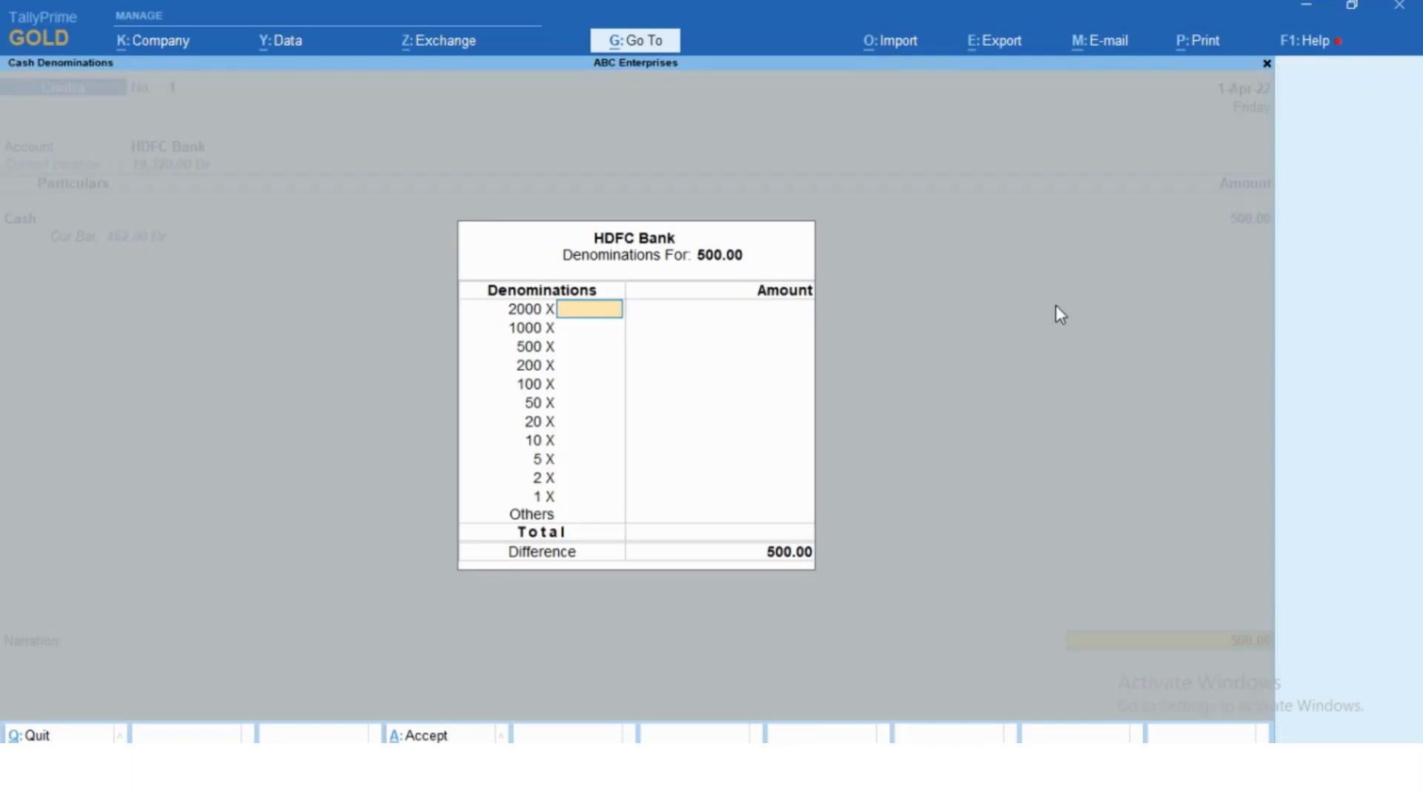
{"action": "key", "text": "Return"}
{"action": "key", "text": "Return"}
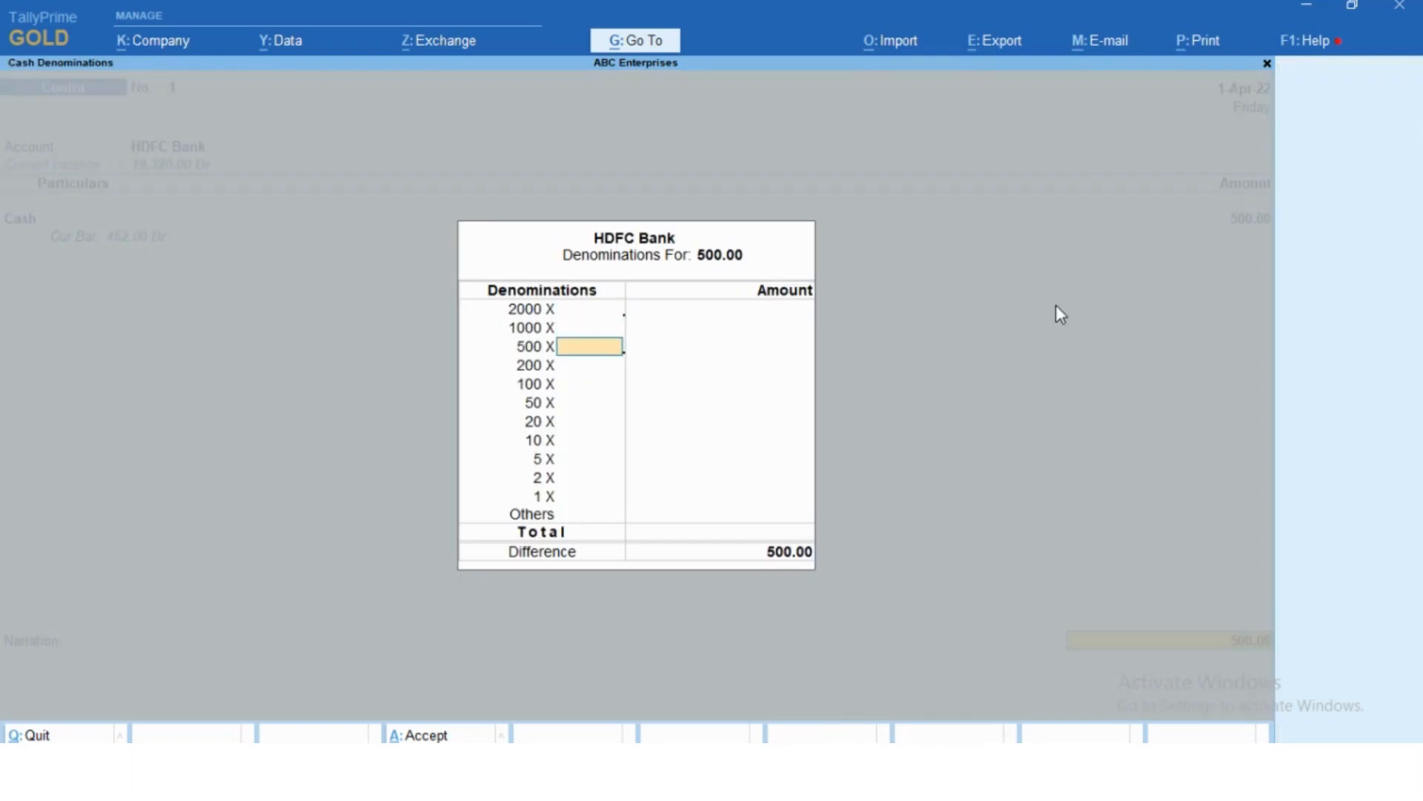
{"action": "key", "text": "Return"}
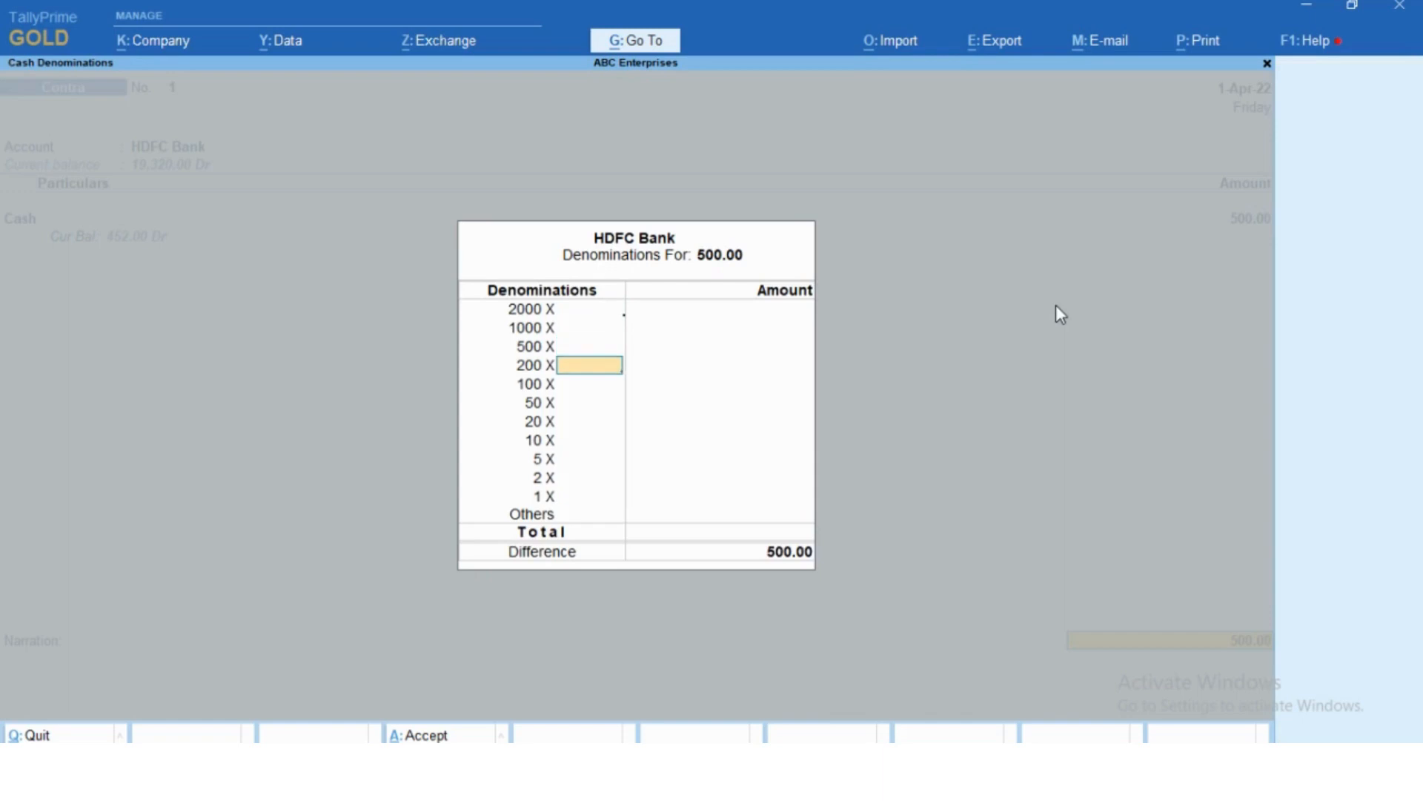
{"action": "type", "text": "2"}
{"action": "key", "text": "Return"}
{"action": "type", "text": "1"}
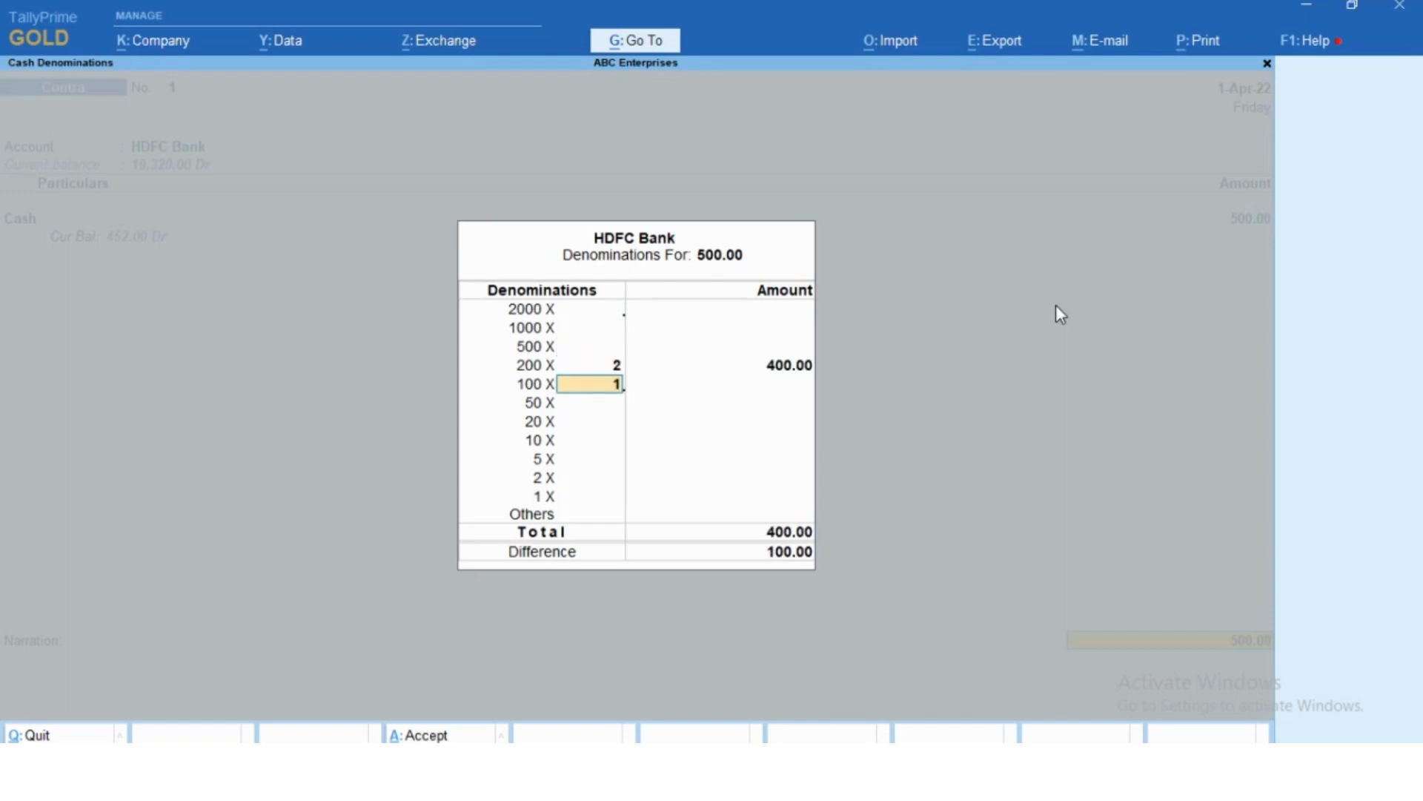
{"action": "key", "text": "Return"}
{"action": "key", "text": "Return"}
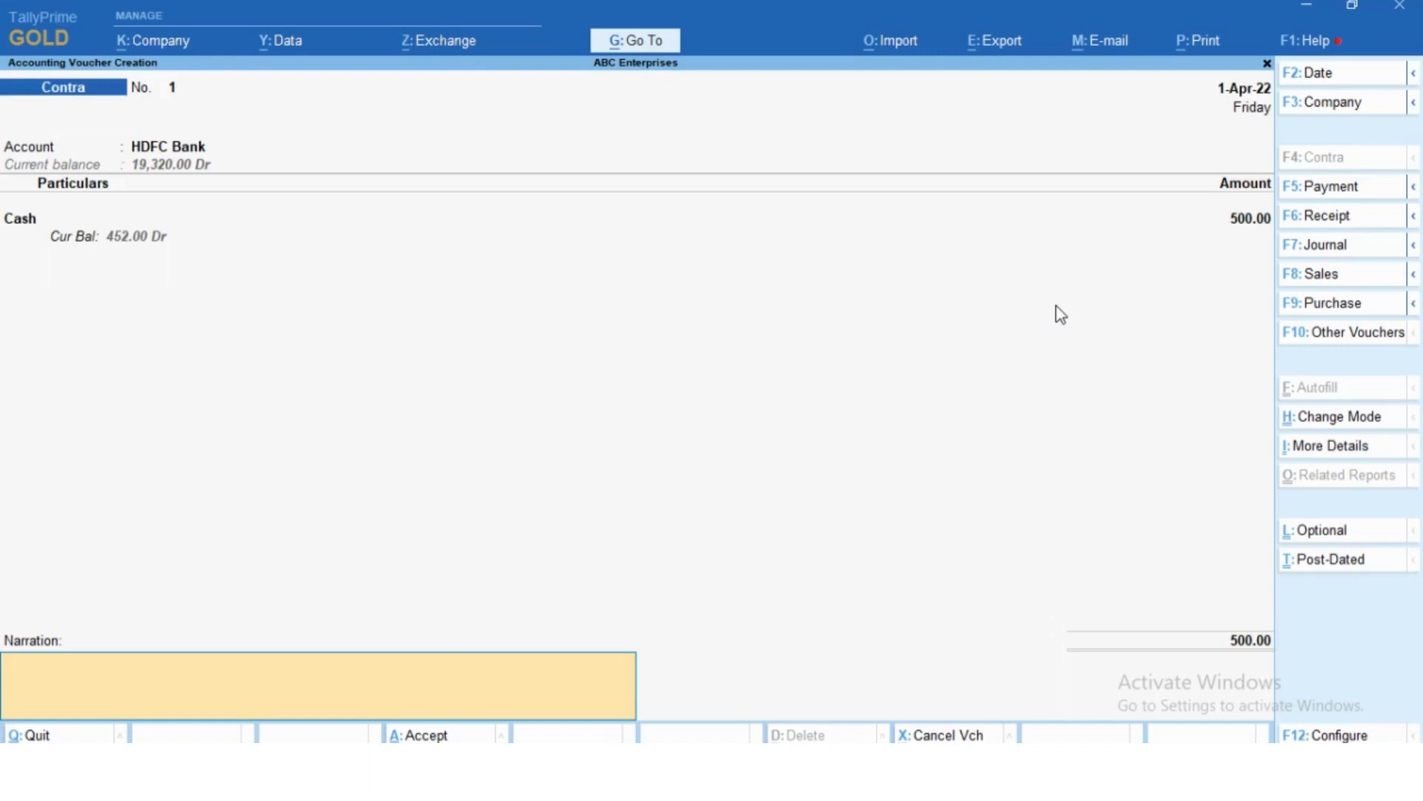
{"action": "key", "text": "Return"}
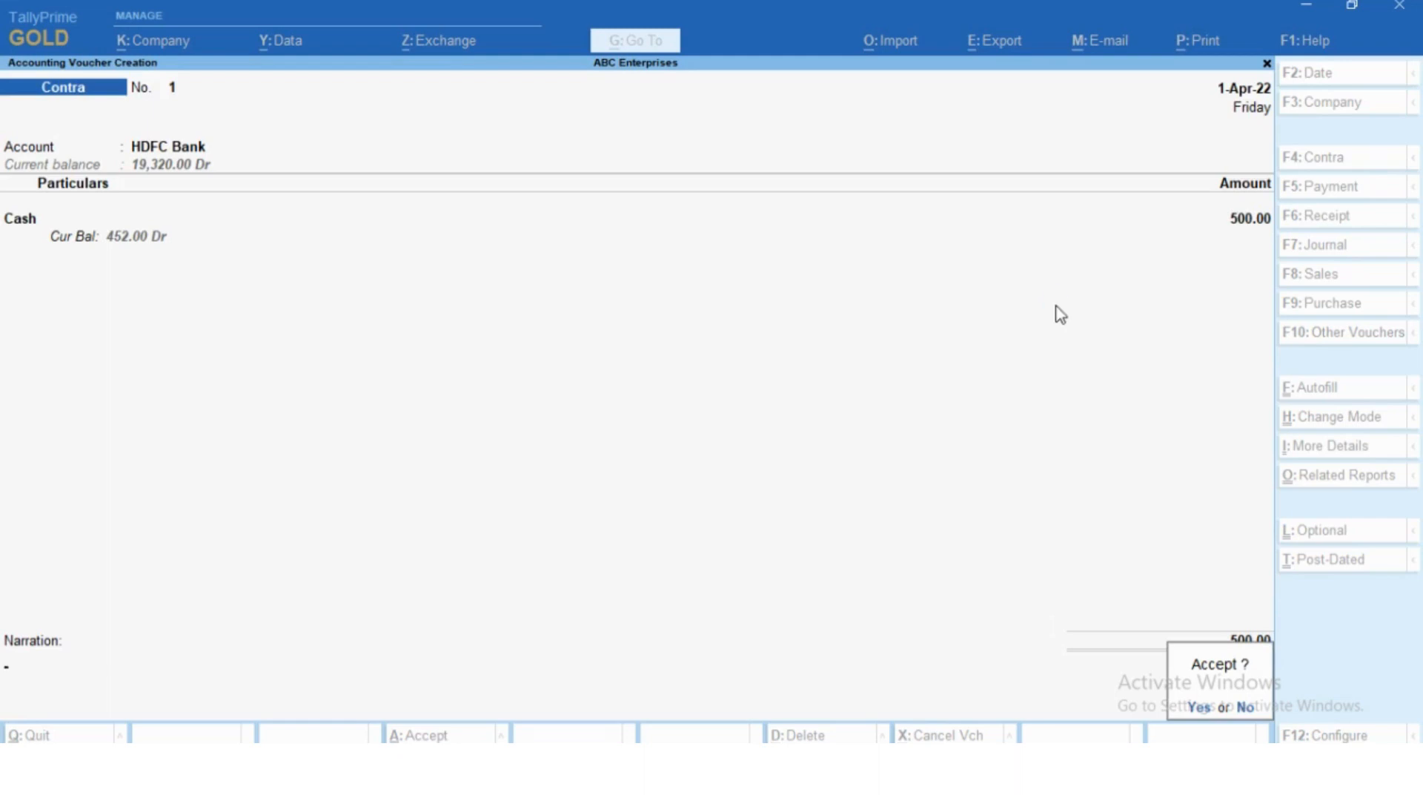
{"action": "key", "text": "Return"}
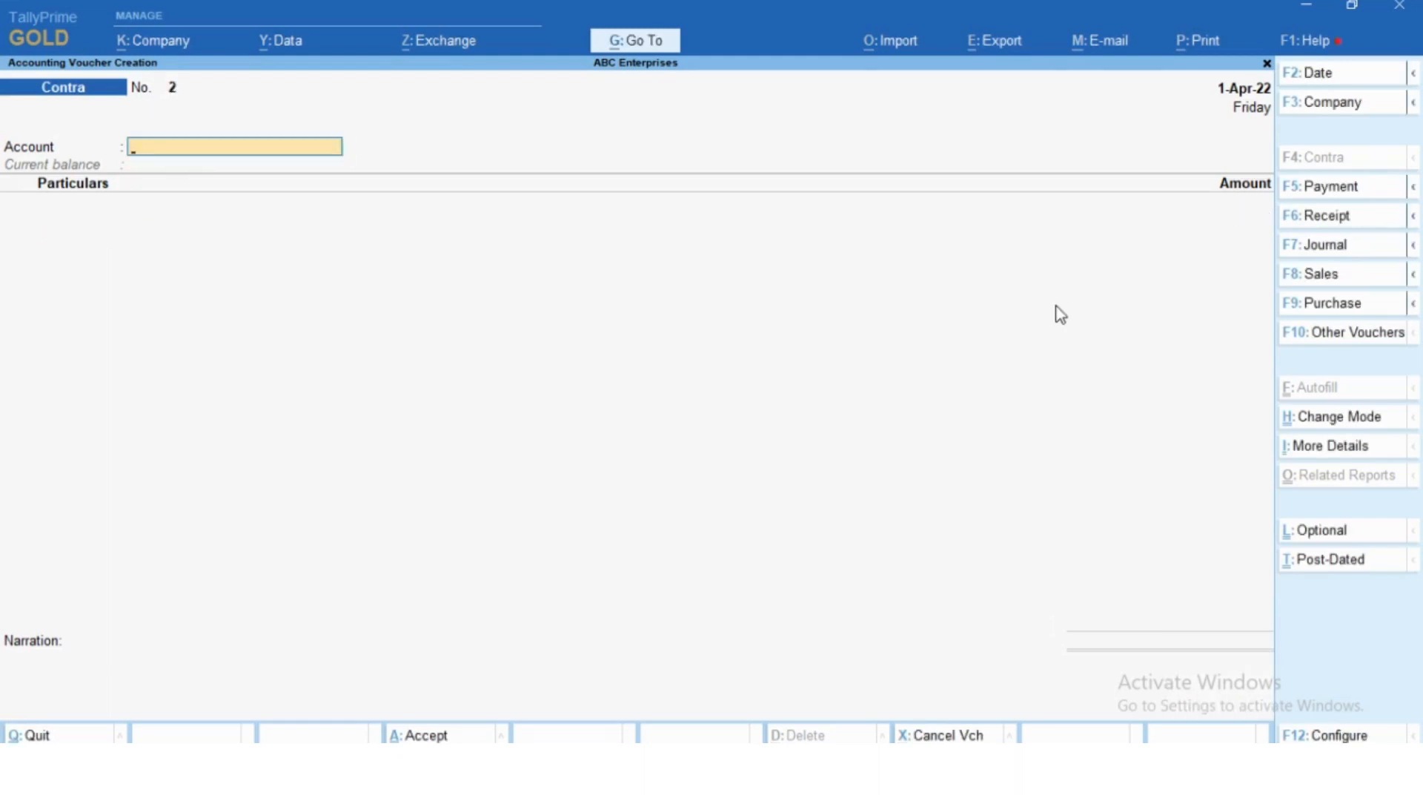
{"action": "key", "text": "Escape"}
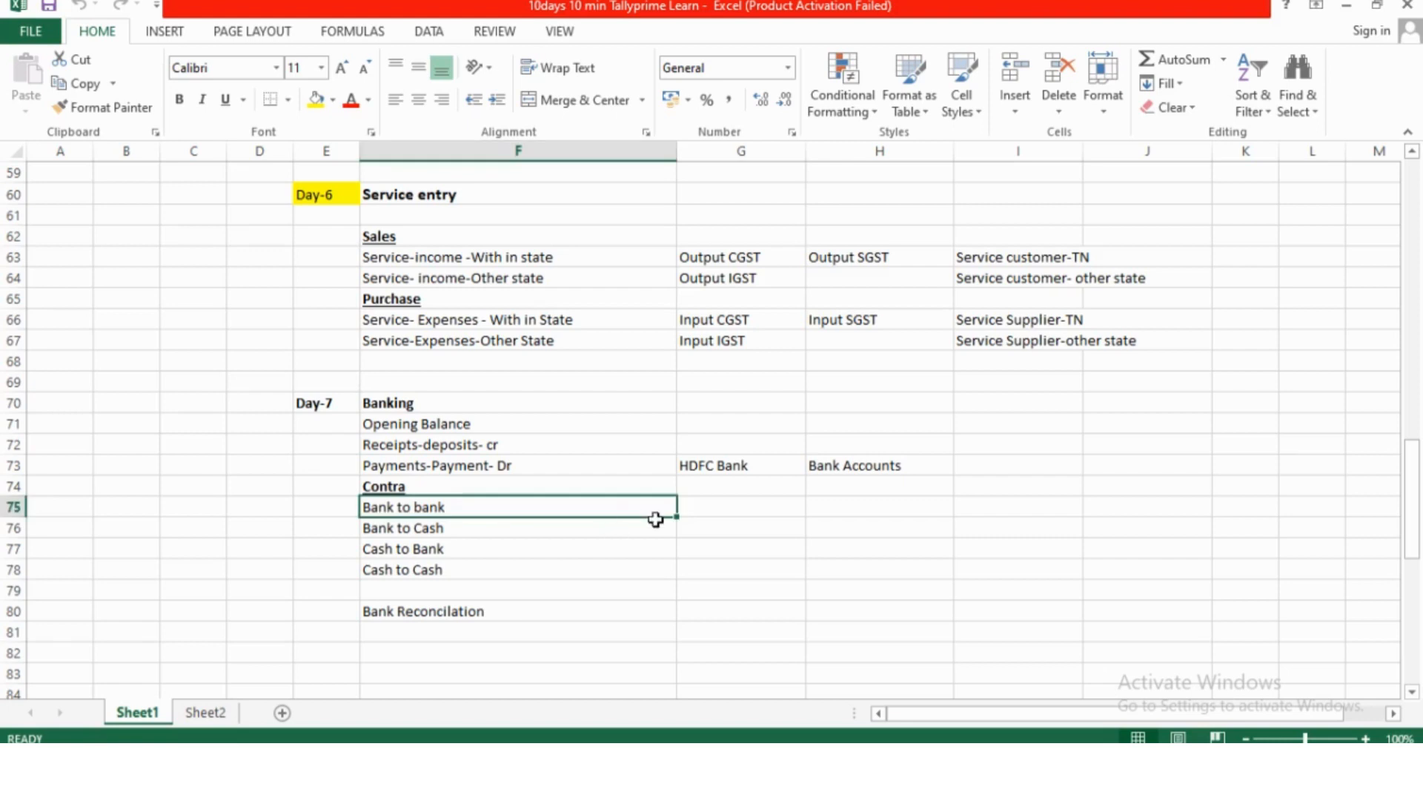
- Review the "Bank to Cash" and "Bank Reconcilation" topics in the Excel outline and return to TallyPrime
{"action": "left_click", "coordinate": [656, 523]}
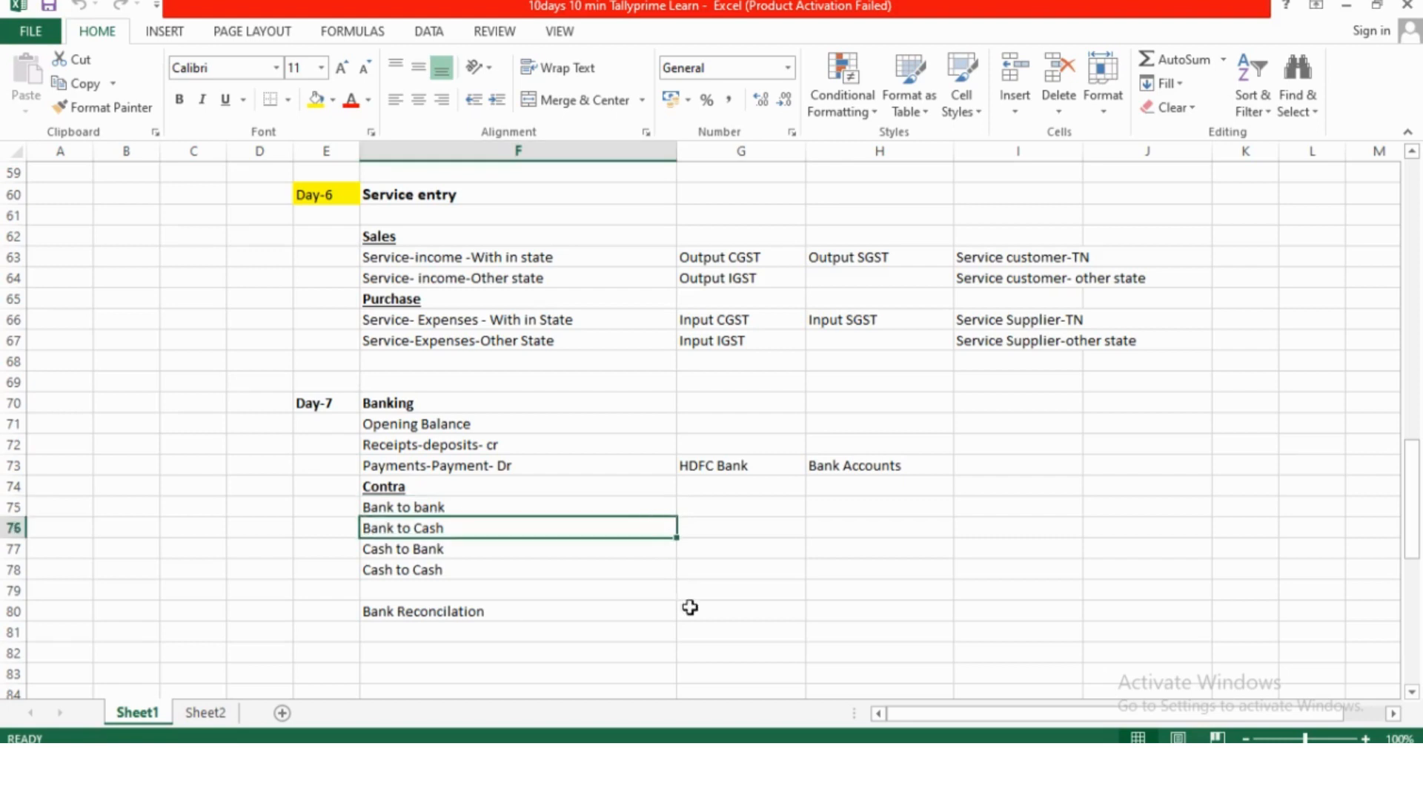
{"action": "left_click", "coordinate": [427, 614]}
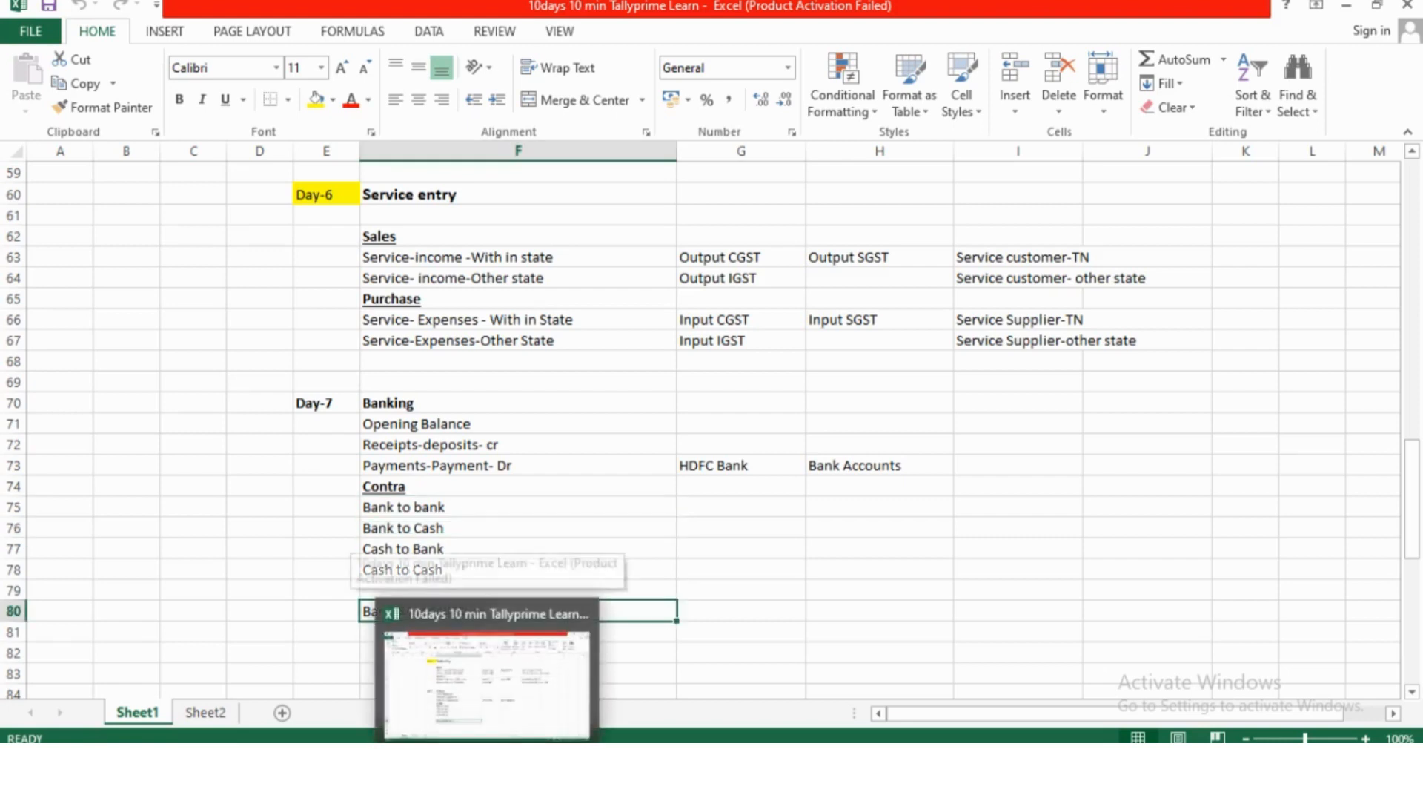
{"action": "mouse_move", "coordinate": [437, 763]}
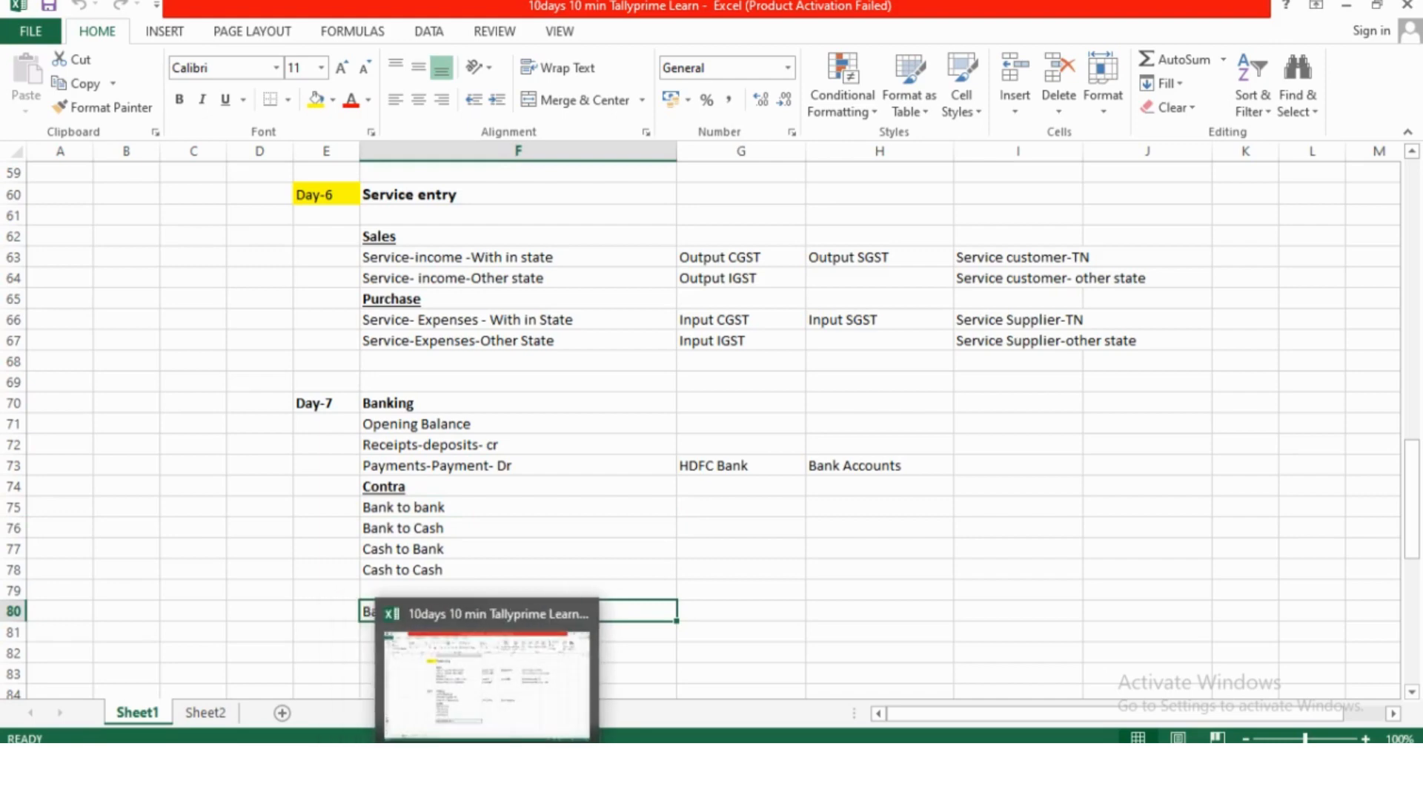
{"action": "left_click", "coordinate": [487, 764]}
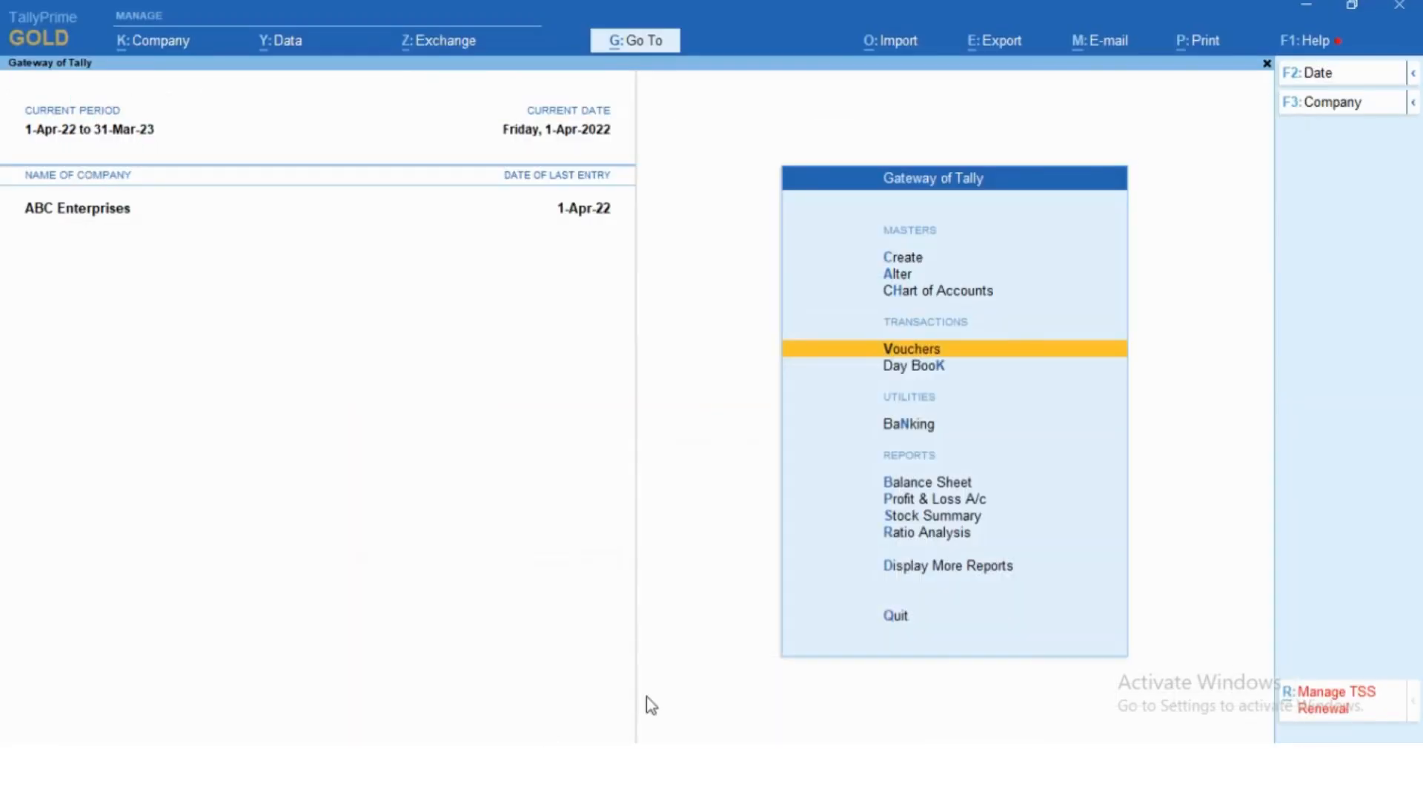
- Open the Bank Reconciliation statement for the HDFC Bank ledger
{"action": "key", "text": "Down"}
{"action": "key", "text": "Down"}
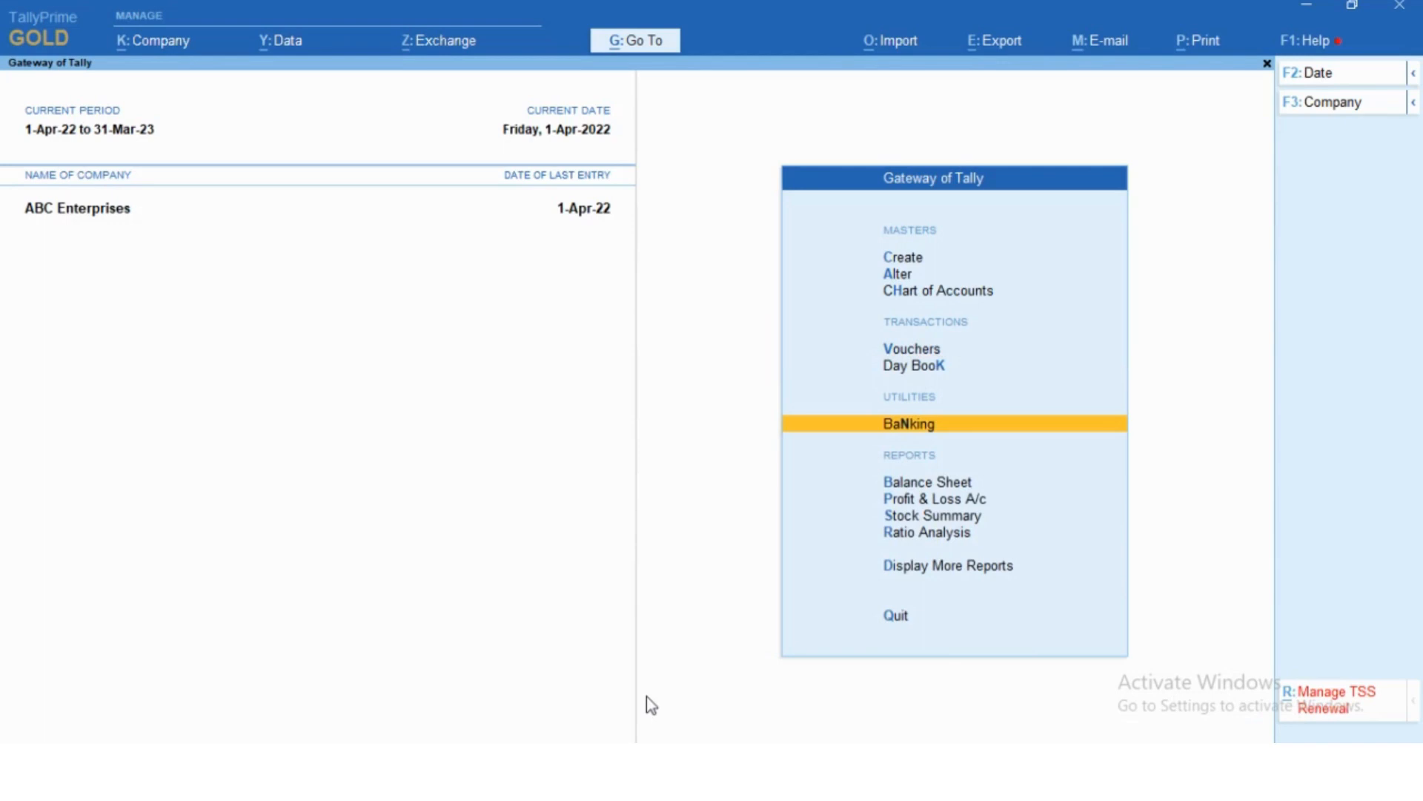
{"action": "key", "text": "Return"}
{"action": "key", "text": "Down"}
{"action": "key", "text": "Down"}
{"action": "key", "text": "Down"}
{"action": "key", "text": "Down"}
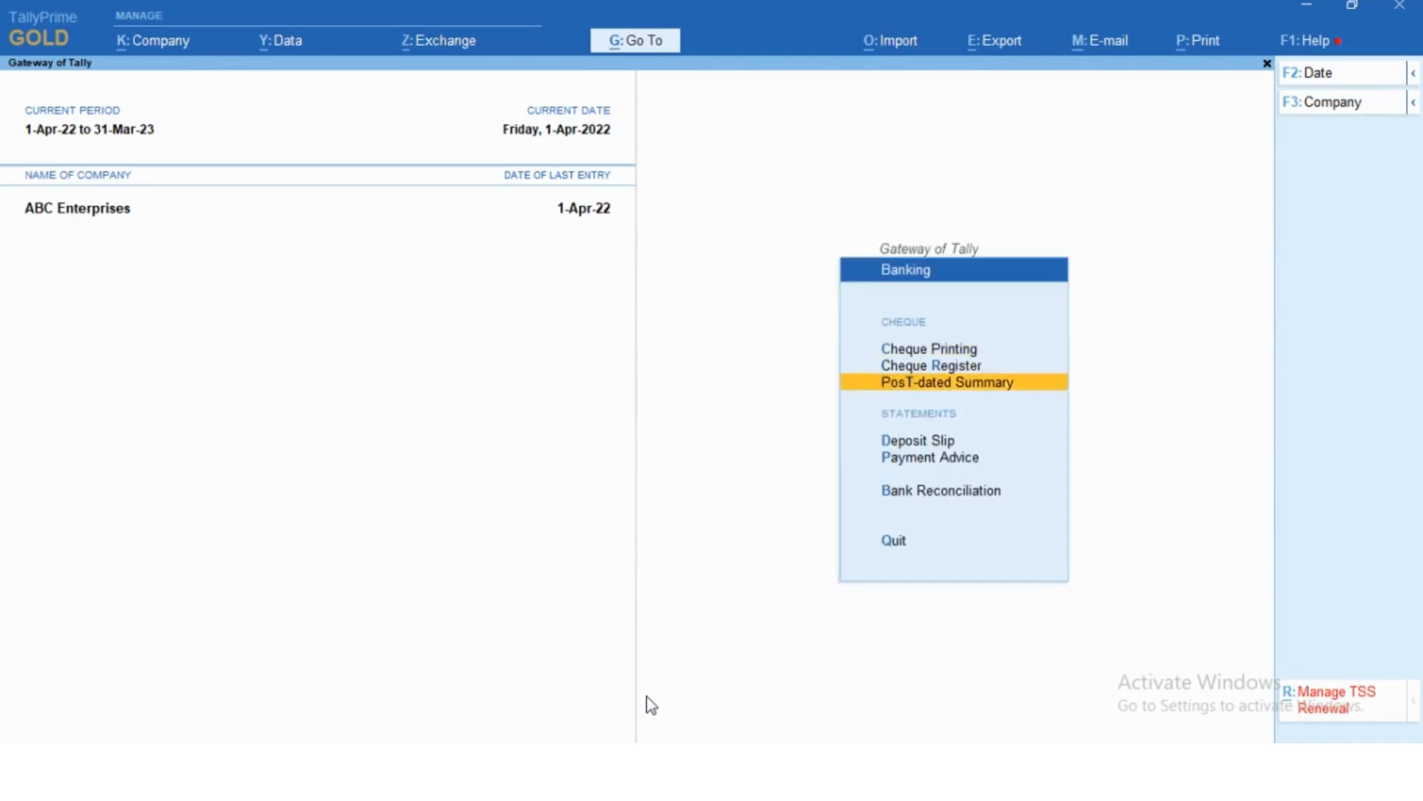
{"action": "key", "text": "Down"}
{"action": "key", "text": "Return"}
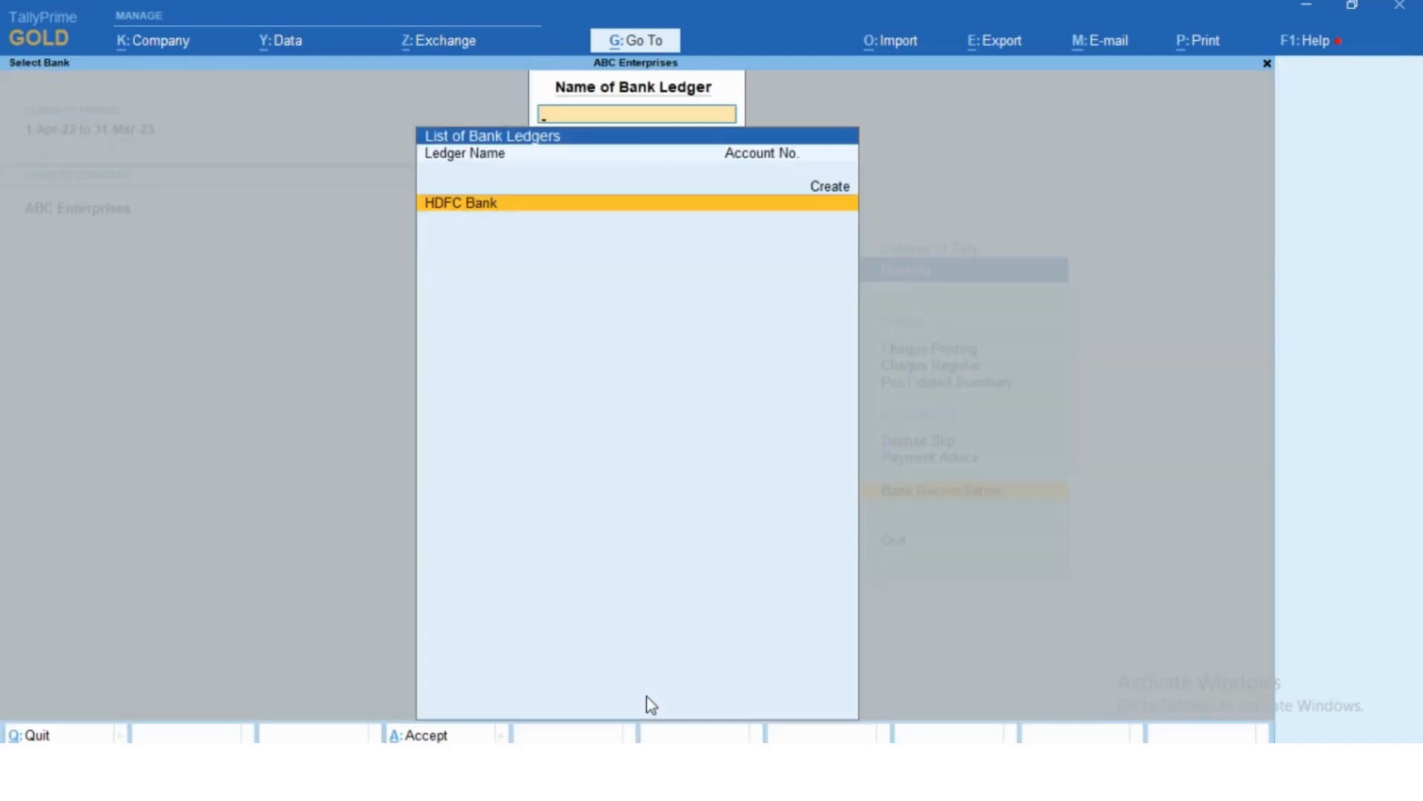
{"action": "key", "text": "Return"}
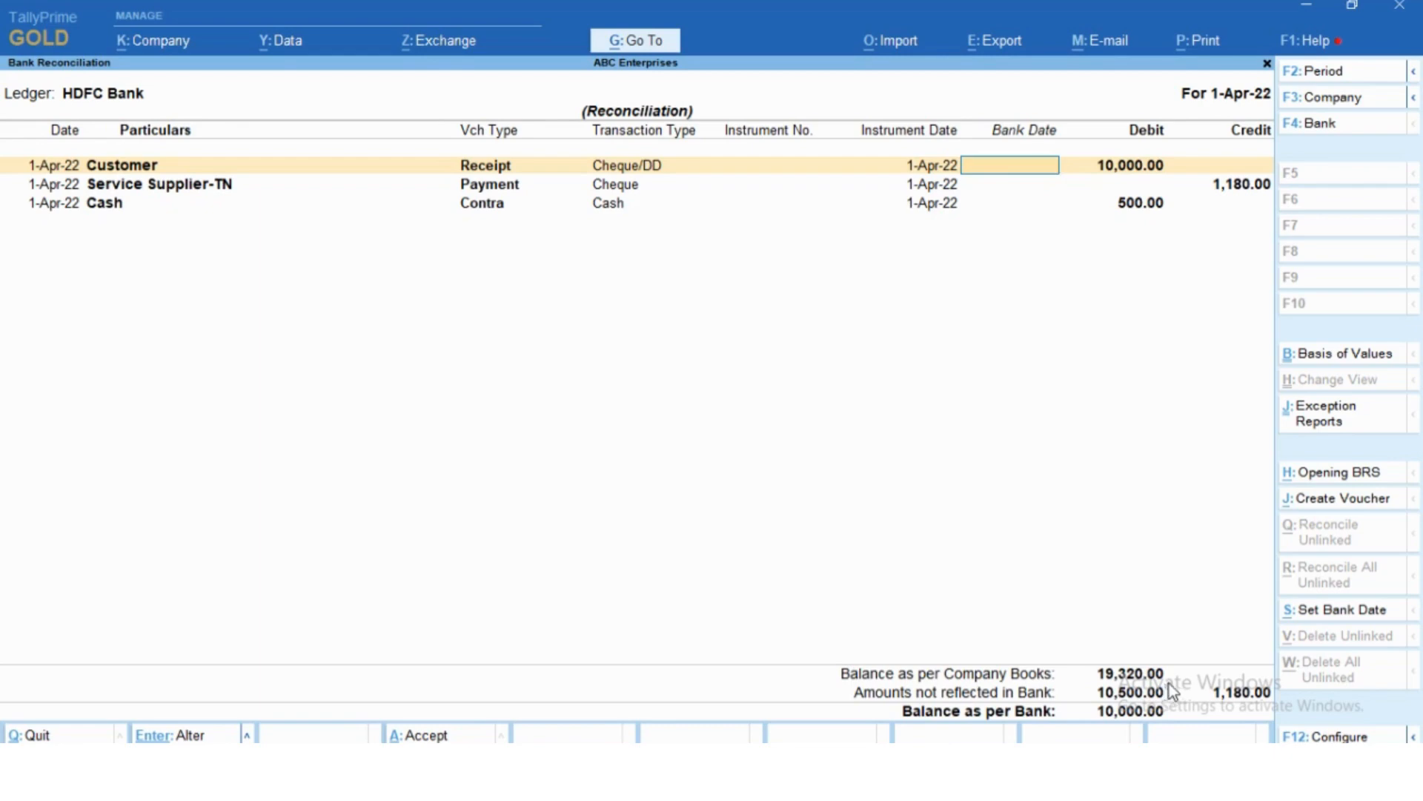
- Set the bank date to 1-Apr-22 for the Customer receipt, Service Supplier-TN payment and Cash contra entries
{"action": "type", "text": "0."}
{"action": "key", "text": "BackSpace"}
{"action": "type", "text": "1.4.22"}
{"action": "key", "text": "Return"}
{"action": "type", "text": "1."}
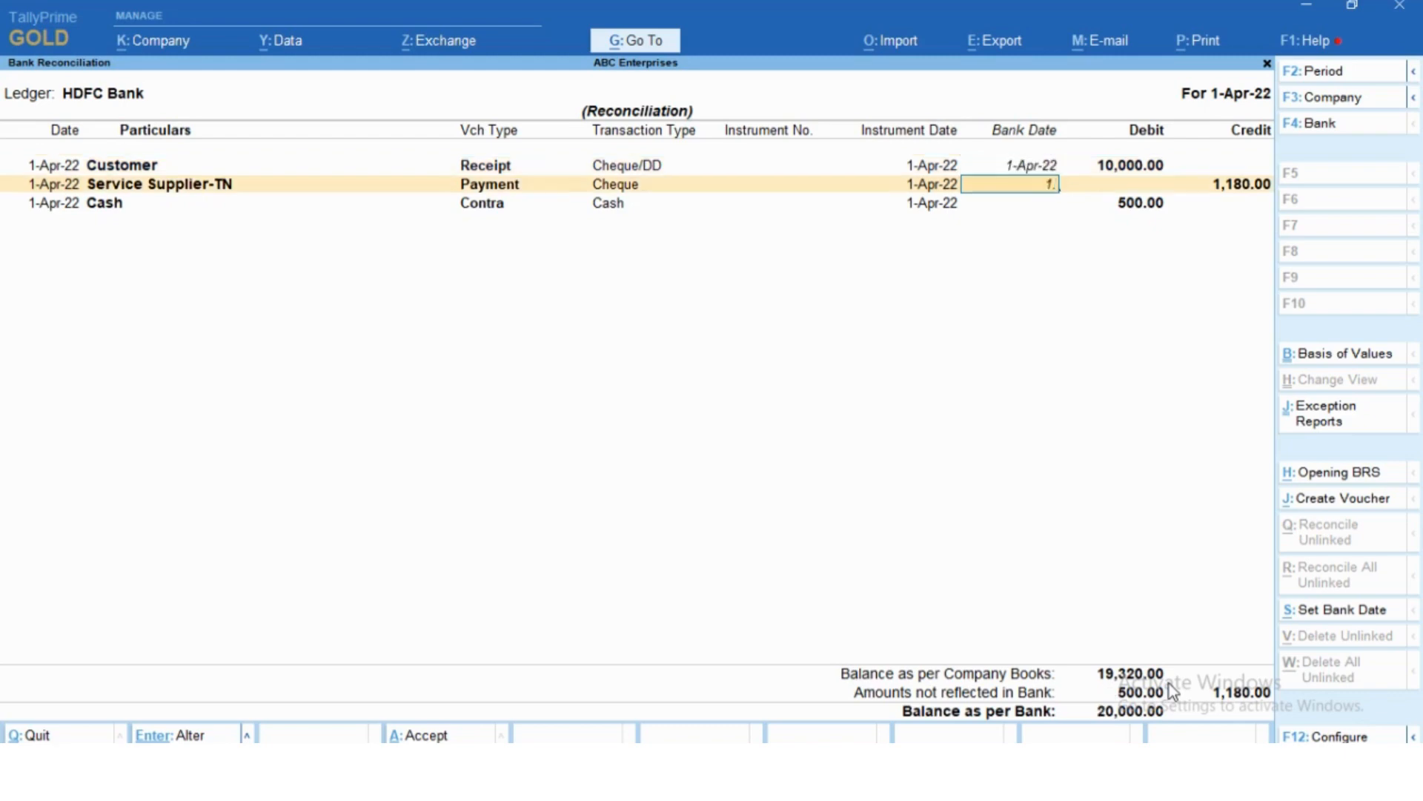
{"action": "type", "text": "4.22"}
{"action": "key", "text": "Return"}
{"action": "type", "text": "1.4"}
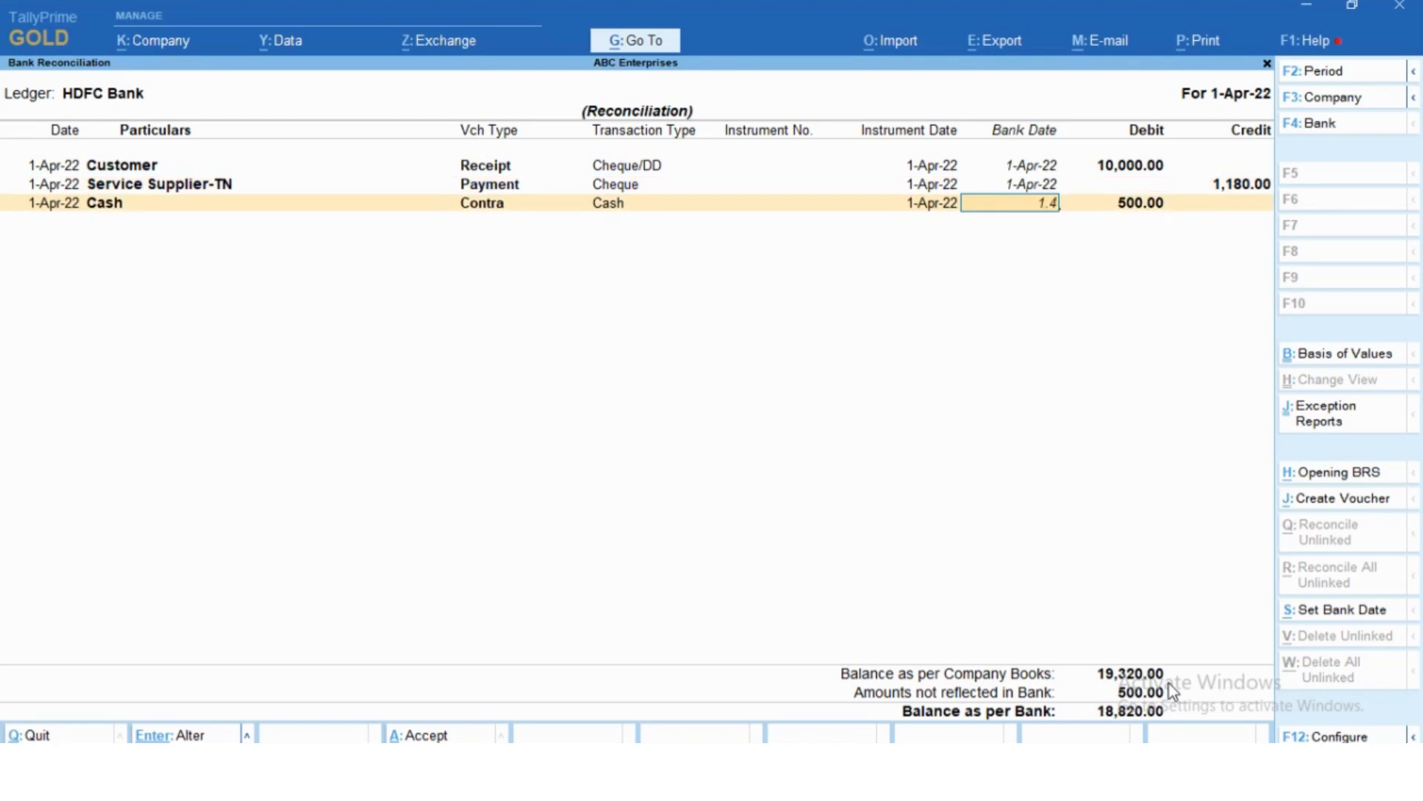
{"action": "key", "text": "Return"}
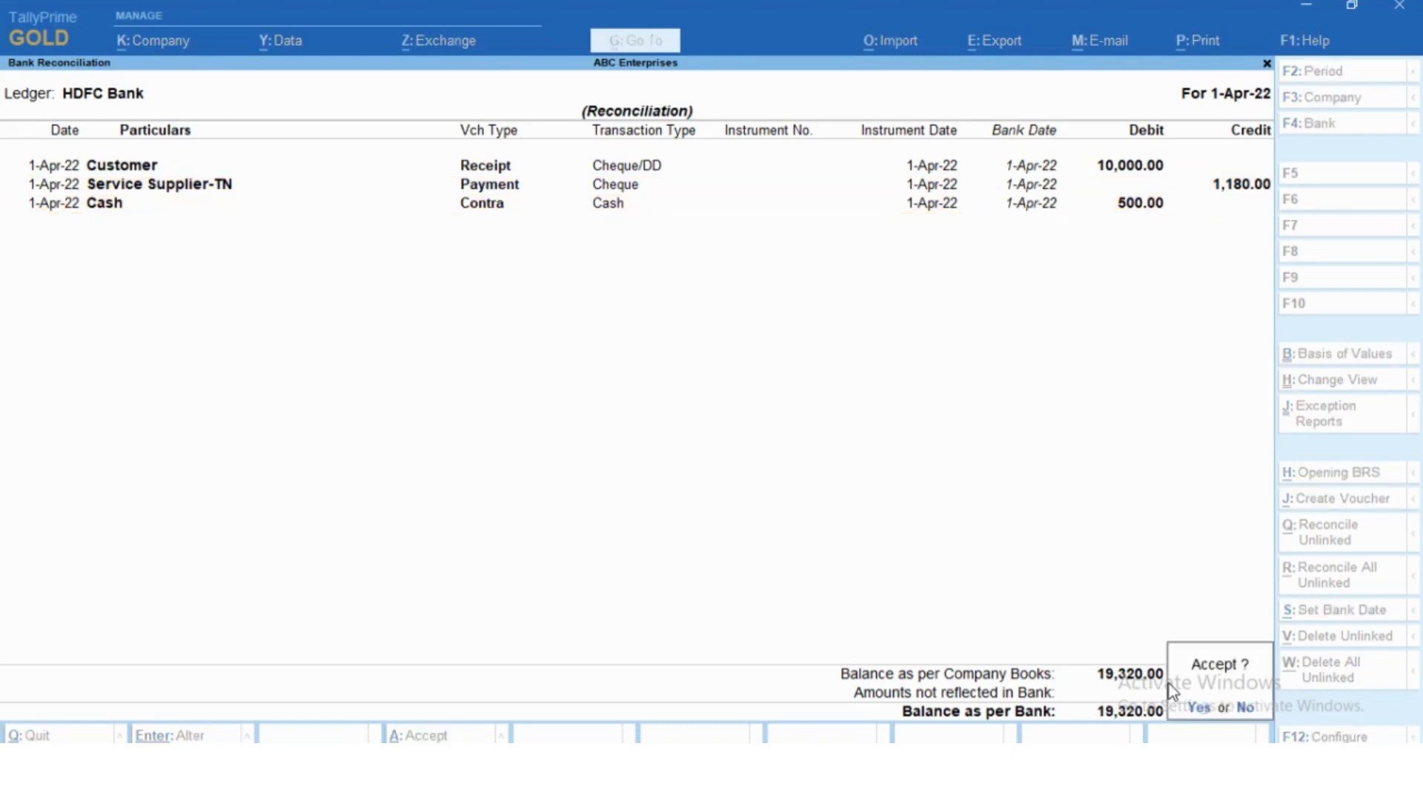
- Decline the save and clear the bank date of the Cash contra entry
{"action": "key", "text": "n"}
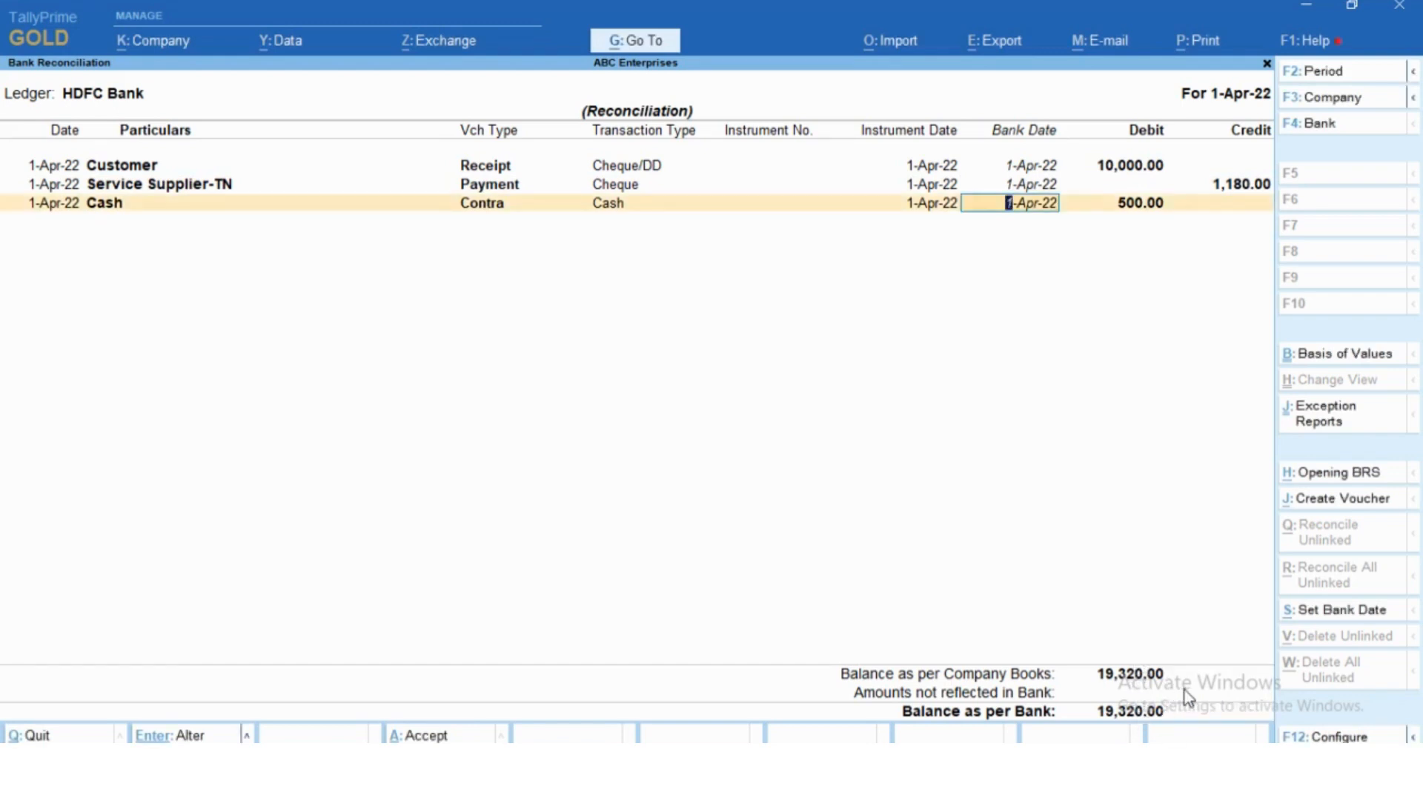
{"action": "key", "text": "BackSpace"}
{"action": "key", "text": "Return"}
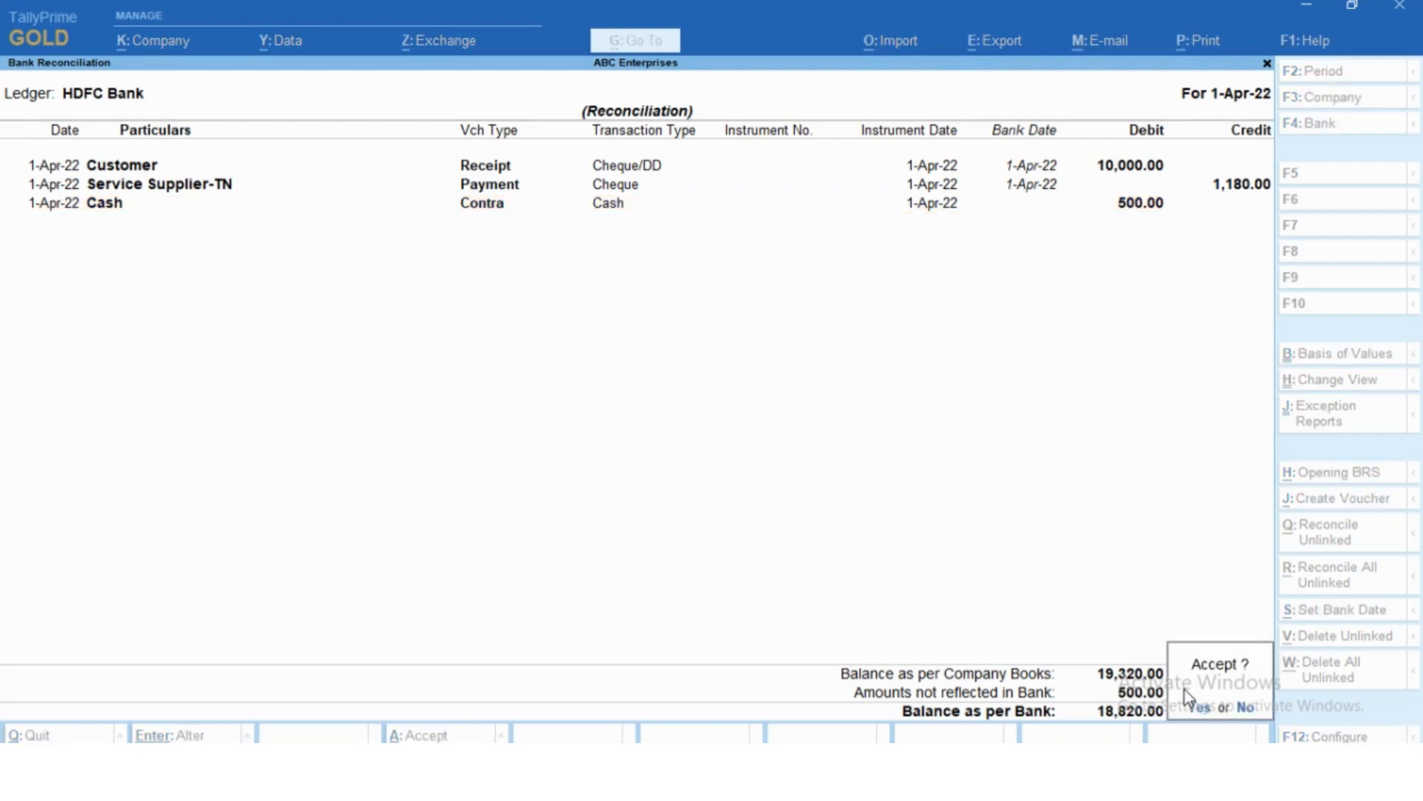
{"action": "left_click", "coordinate": [1186, 701]}
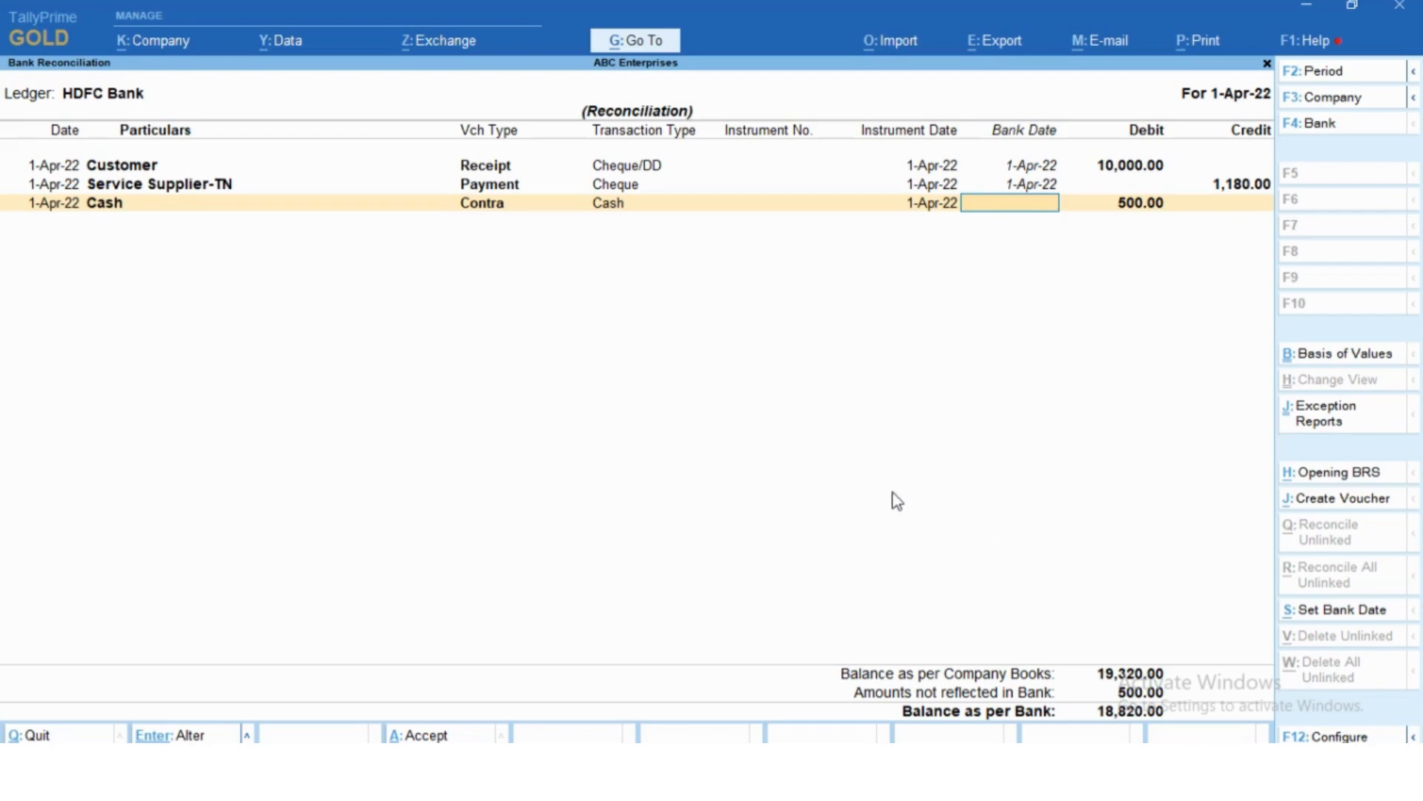
- Quit the bank reconciliation and return to the Gateway of Tally
{"action": "key", "text": "Escape"}
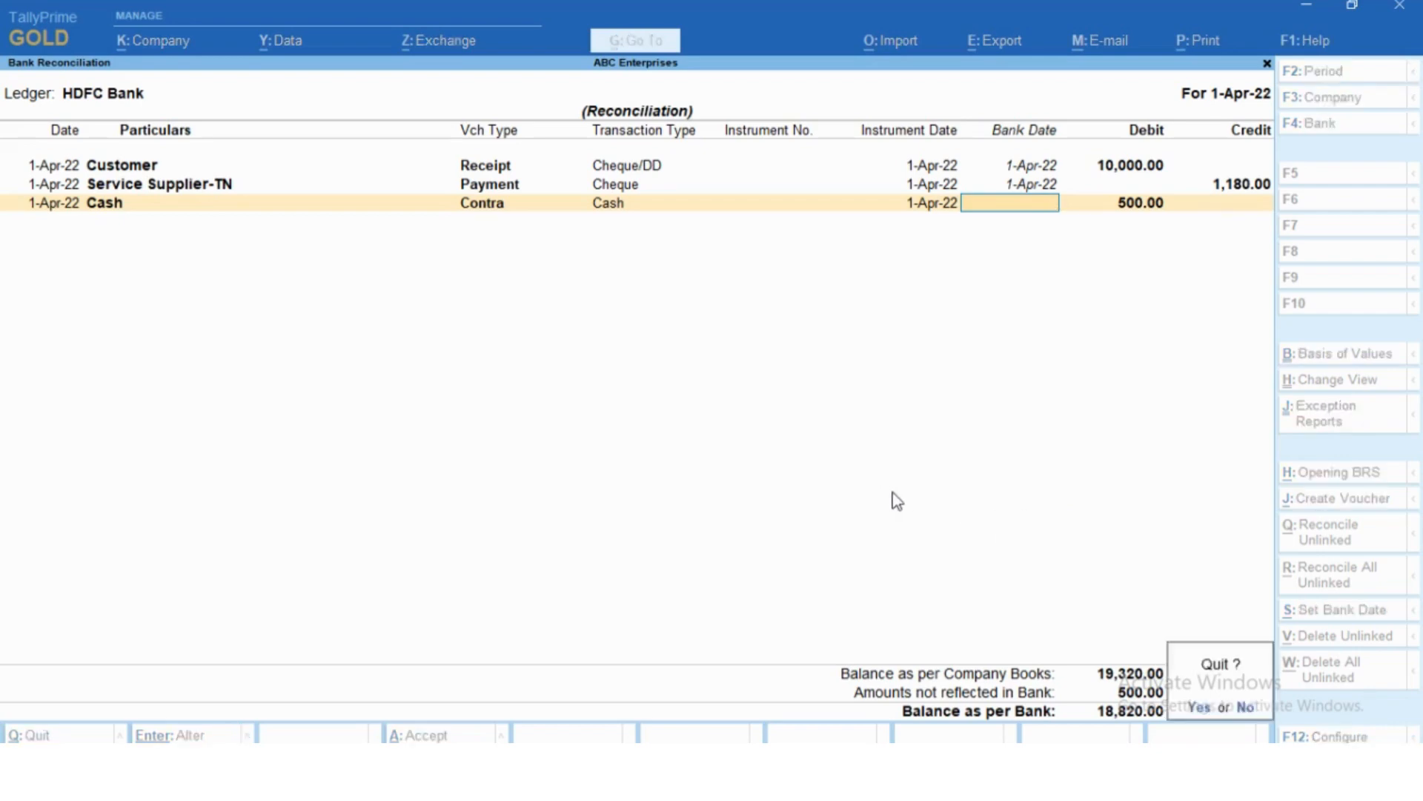
{"action": "key", "text": "y"}
{"action": "key", "text": "Escape"}
- Start a new payment voucher with HDFC Bank as the account
{"action": "key", "text": "Escape"}
{"action": "key", "text": "Escape"}
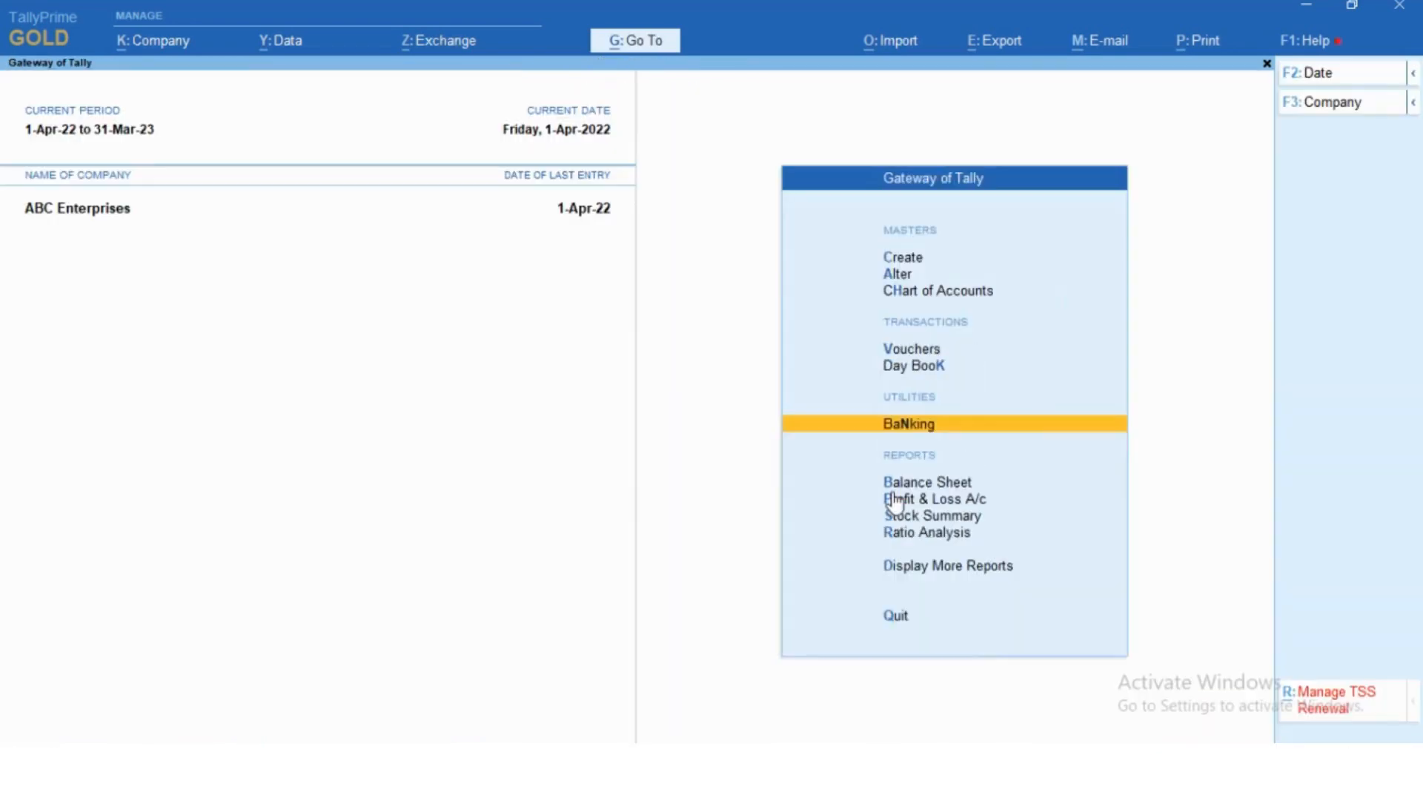
{"action": "key", "text": "Escape"}
{"action": "key", "text": "n"}
{"action": "key", "text": "Down"}
{"action": "key", "text": "Down"}
{"action": "key", "text": "Down"}
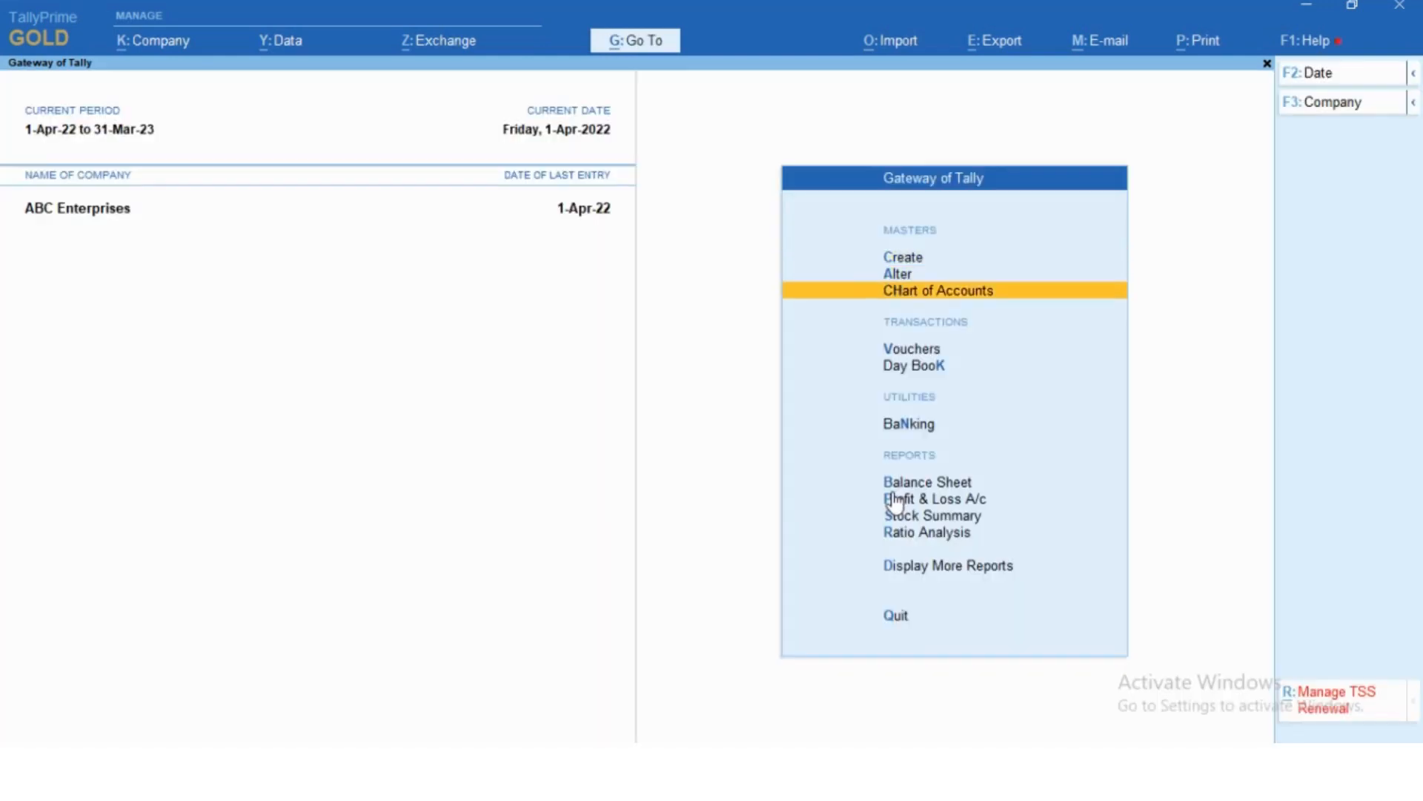
{"action": "key", "text": "Return"}
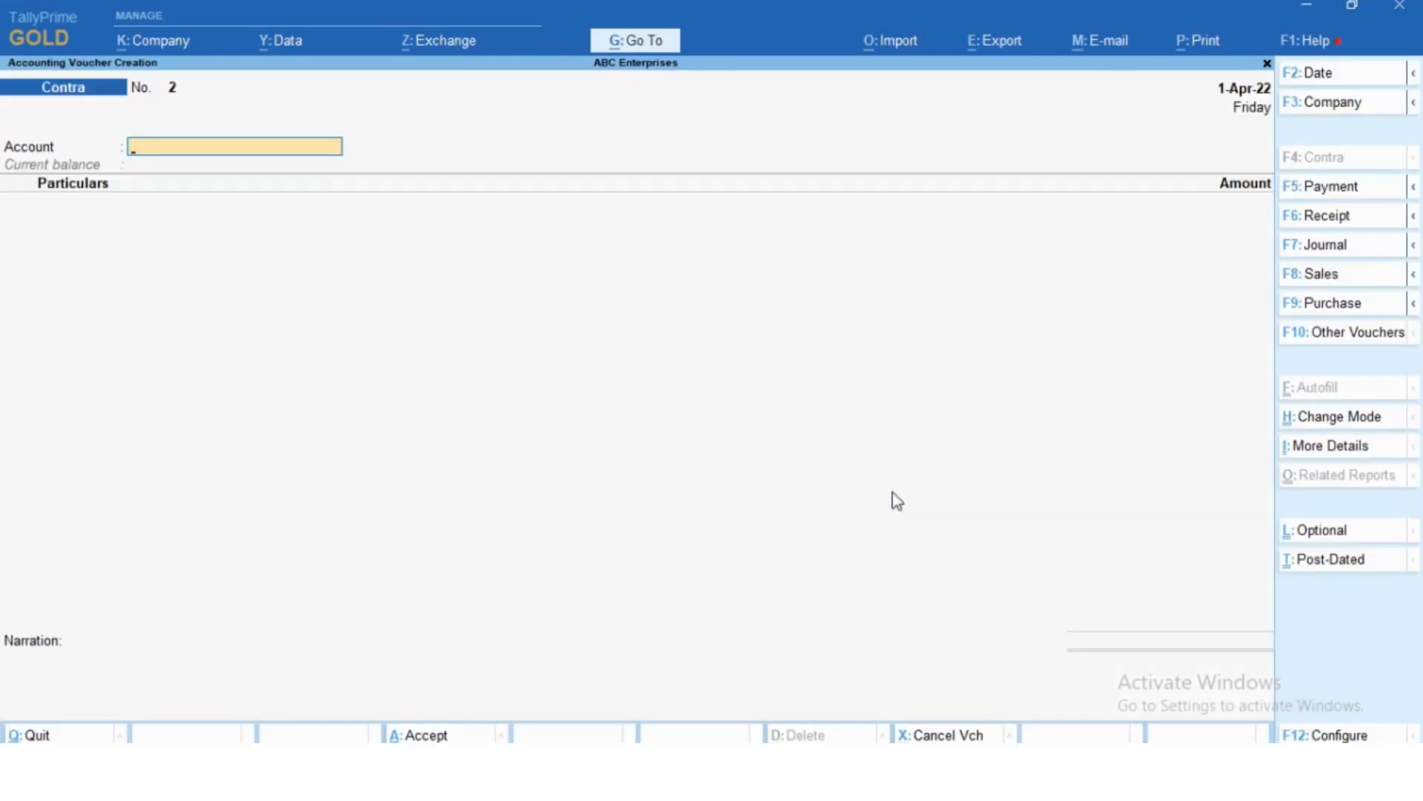
{"action": "key", "text": "F5"}
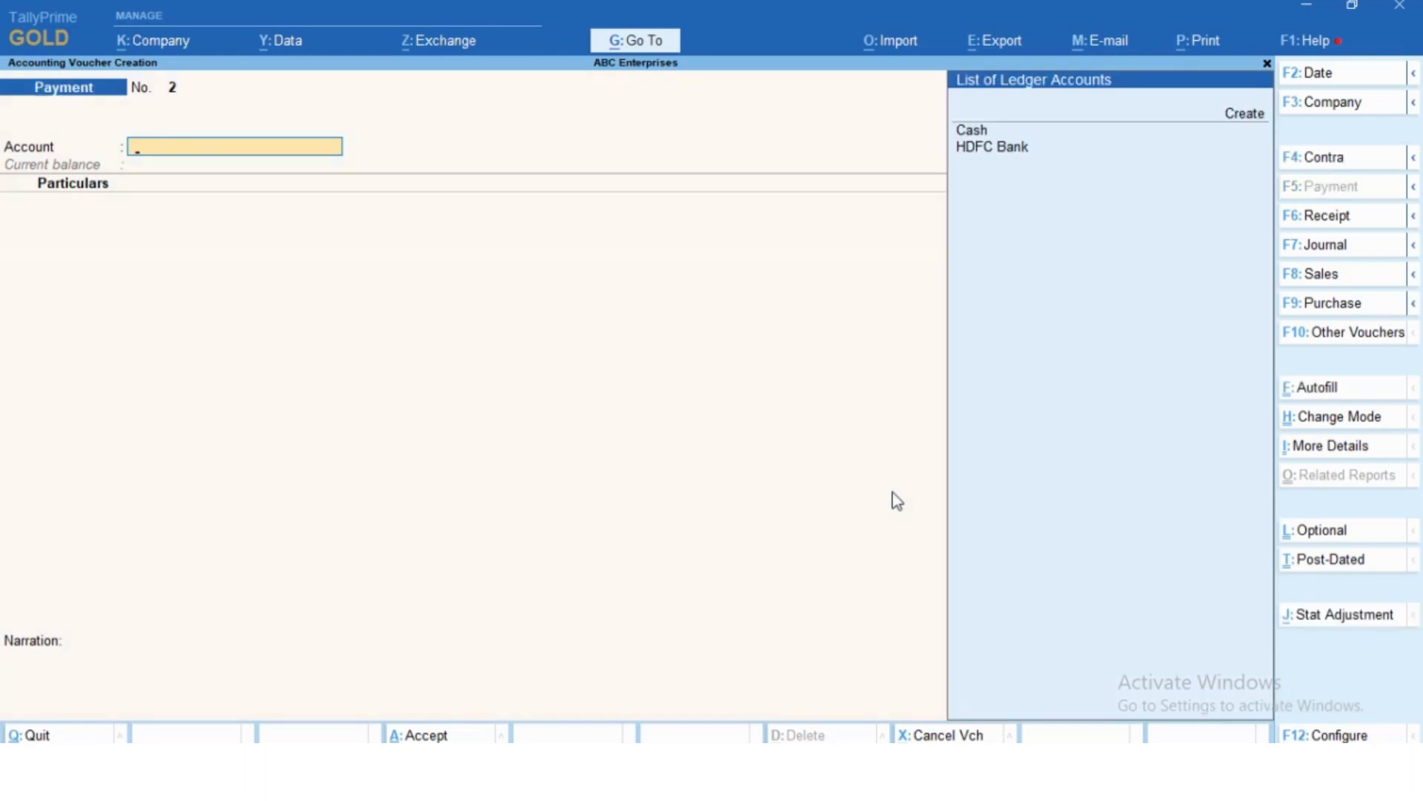
{"action": "key", "text": "Down"}
{"action": "key", "text": "Down"}
{"action": "key", "text": "Down"}
{"action": "key", "text": "Return"}
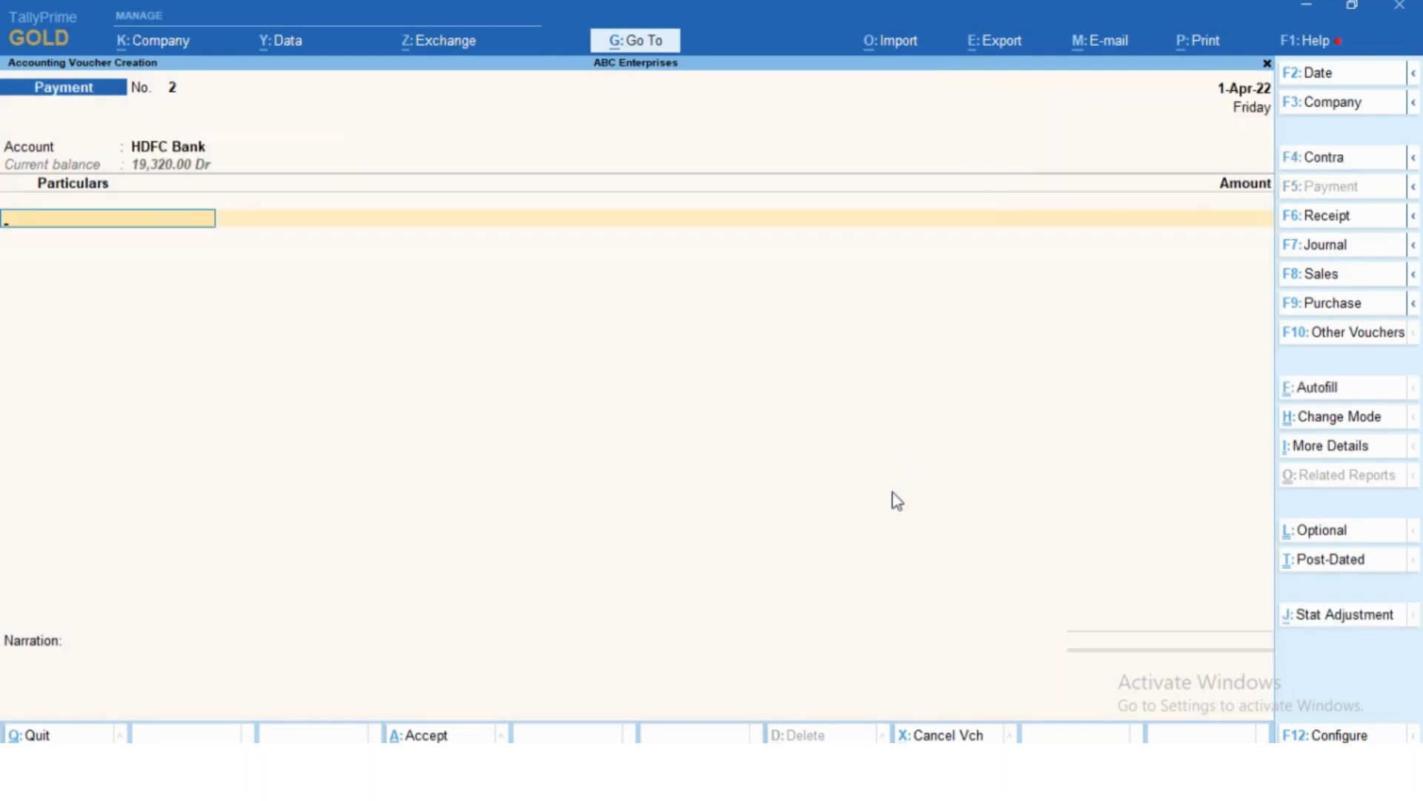
- Create a Bank Charges ledger under Indirect Expenses from within the payment voucher
{"action": "key", "text": "alt+c"}
{"action": "type", "text": "Ba"}
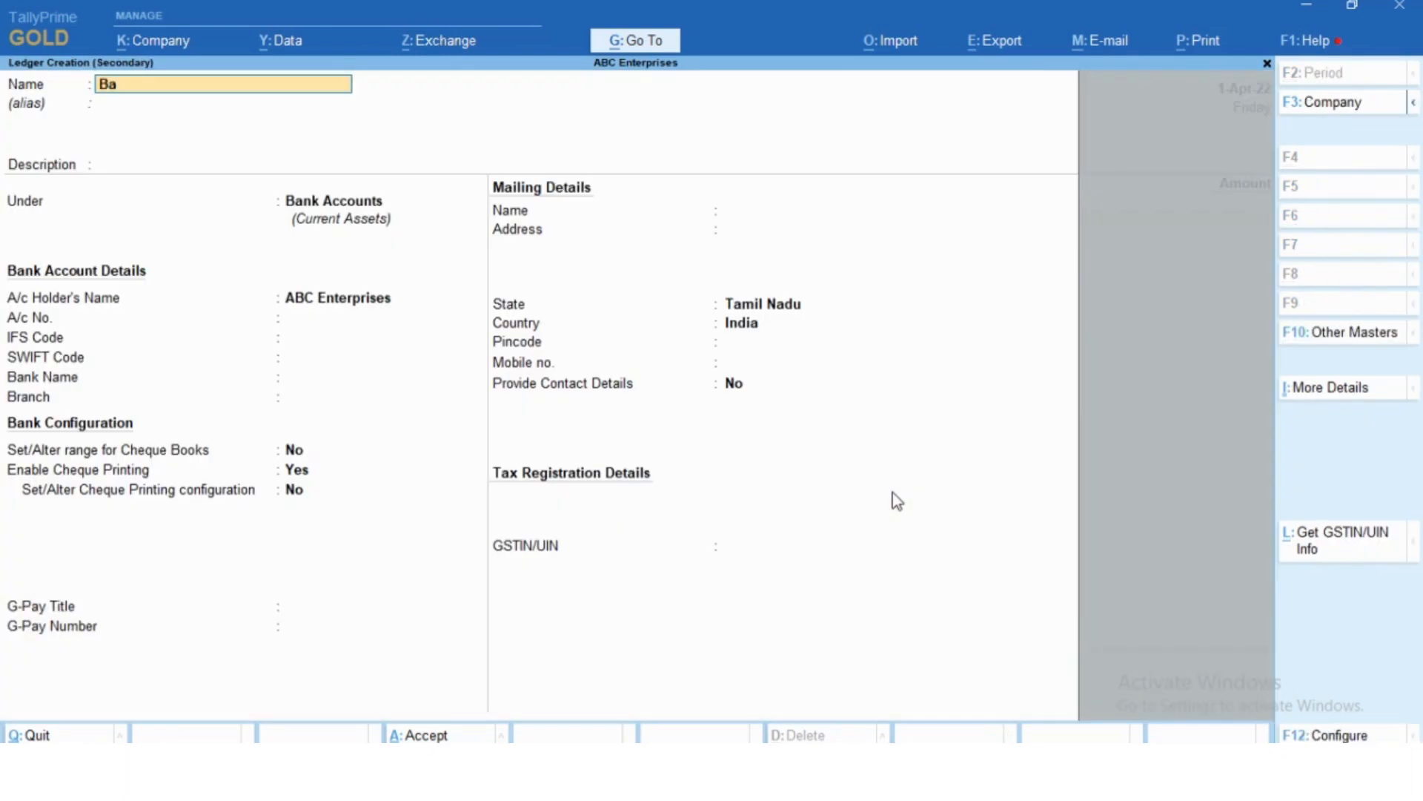
{"action": "type", "text": "nk Charges"}
{"action": "key", "text": "Return"}
{"action": "key", "text": "Return"}
{"action": "type", "text": "In"}
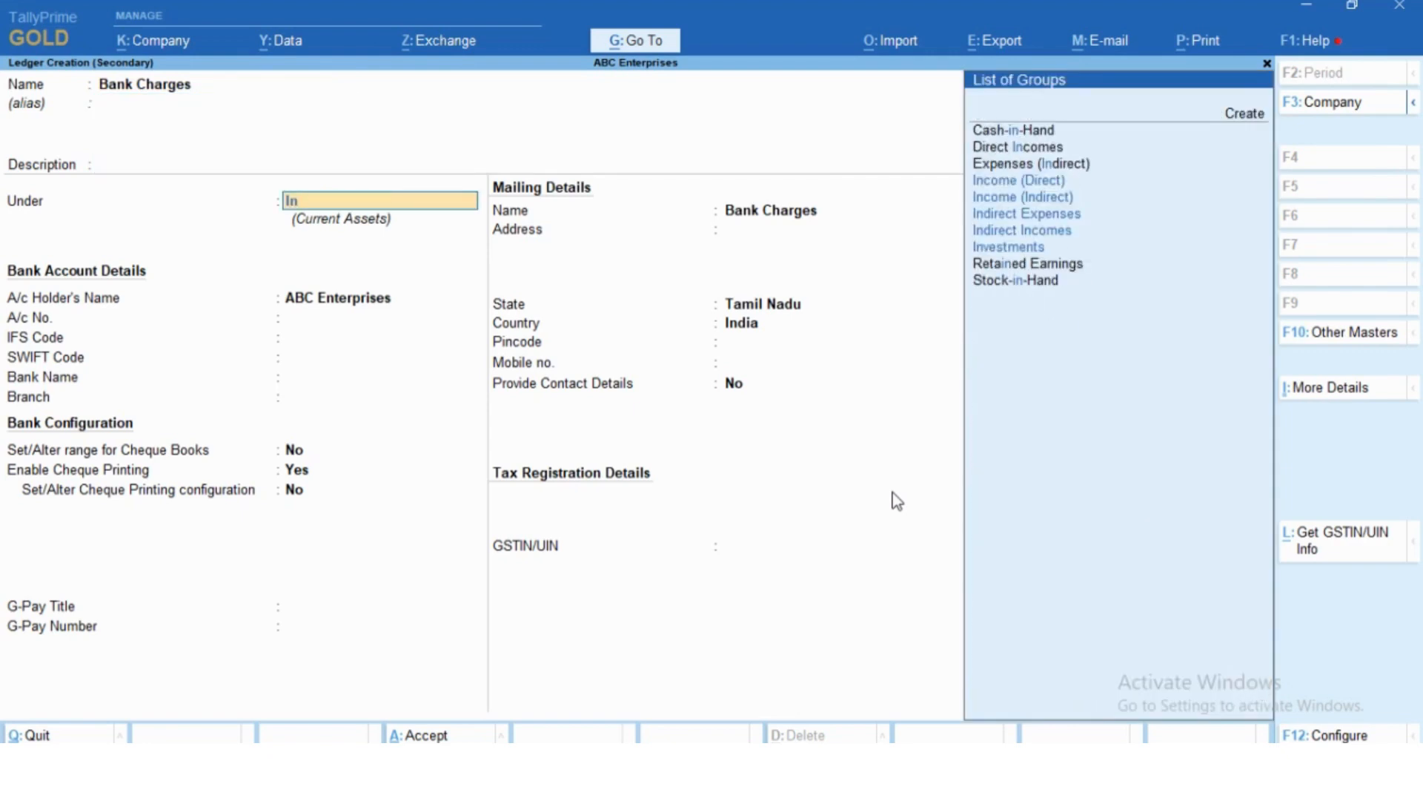
{"action": "key", "text": "Down"}
{"action": "key", "text": "Down"}
{"action": "key", "text": "Down"}
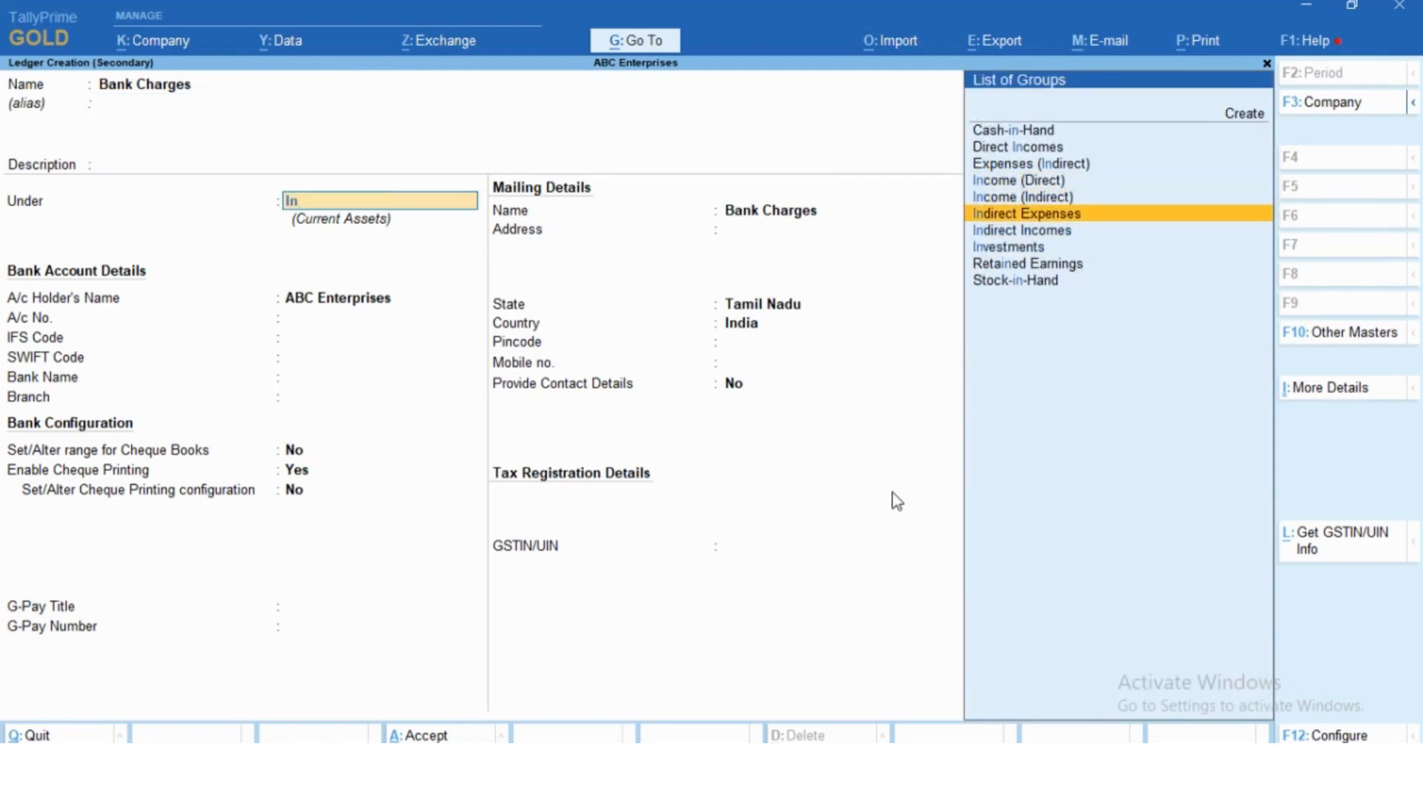
{"action": "key", "text": "Return"}
{"action": "key", "text": "Return"}
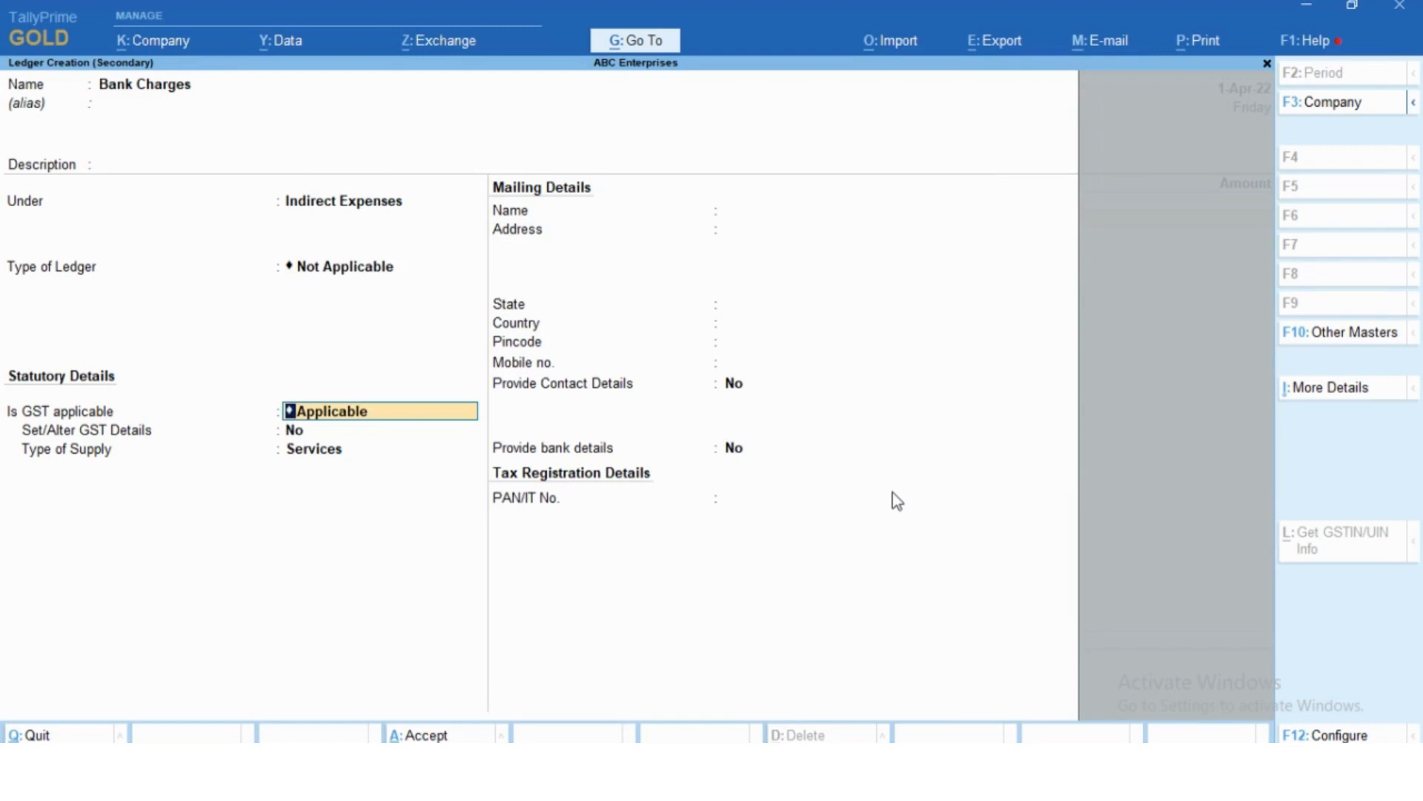
{"action": "key", "text": "ctrl"}
{"action": "key", "text": "ctrl+a"}
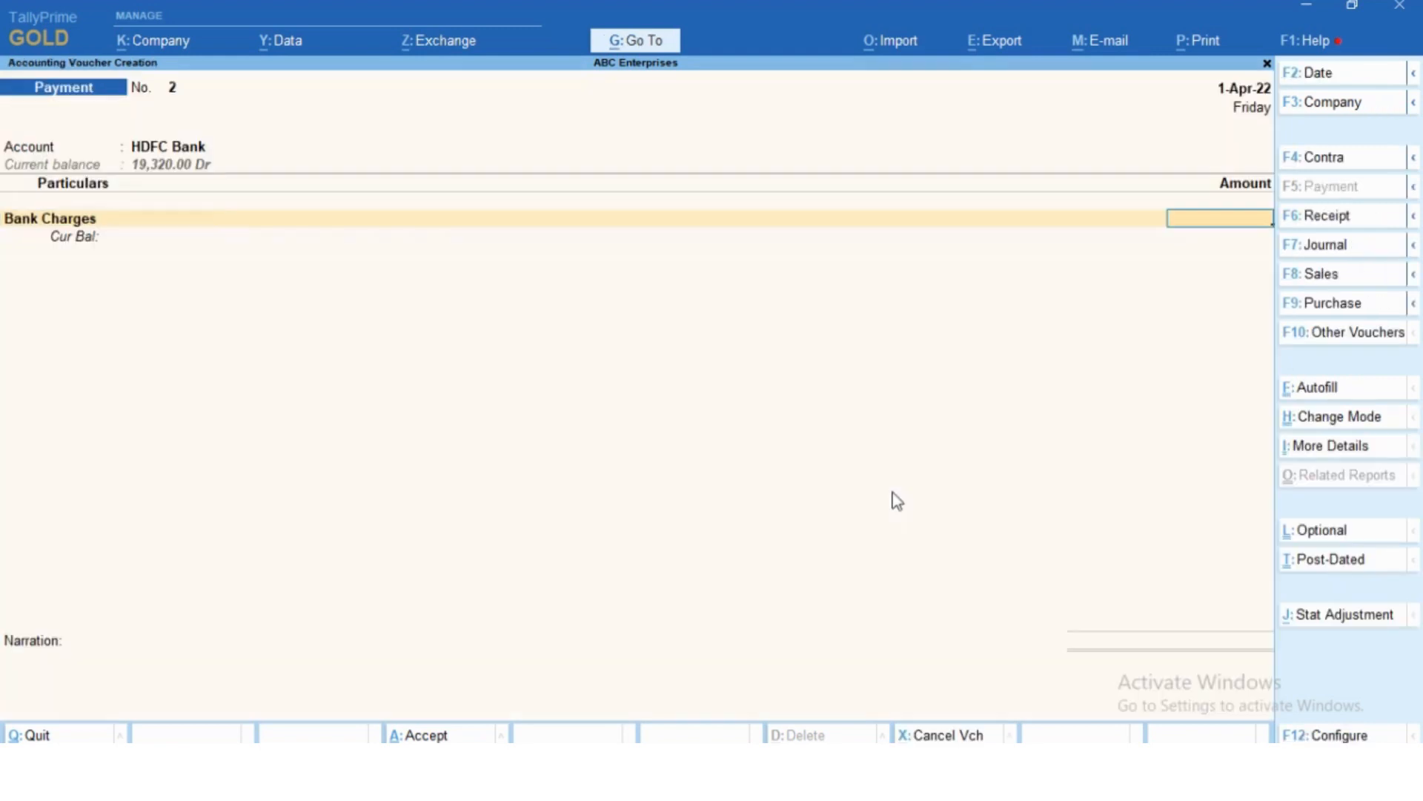
- Enter 25 as the Bank Charges amount, add the narration "bank charegs" and accept the payment voucher
{"action": "type", "text": "25"}
{"action": "key", "text": "Return"}
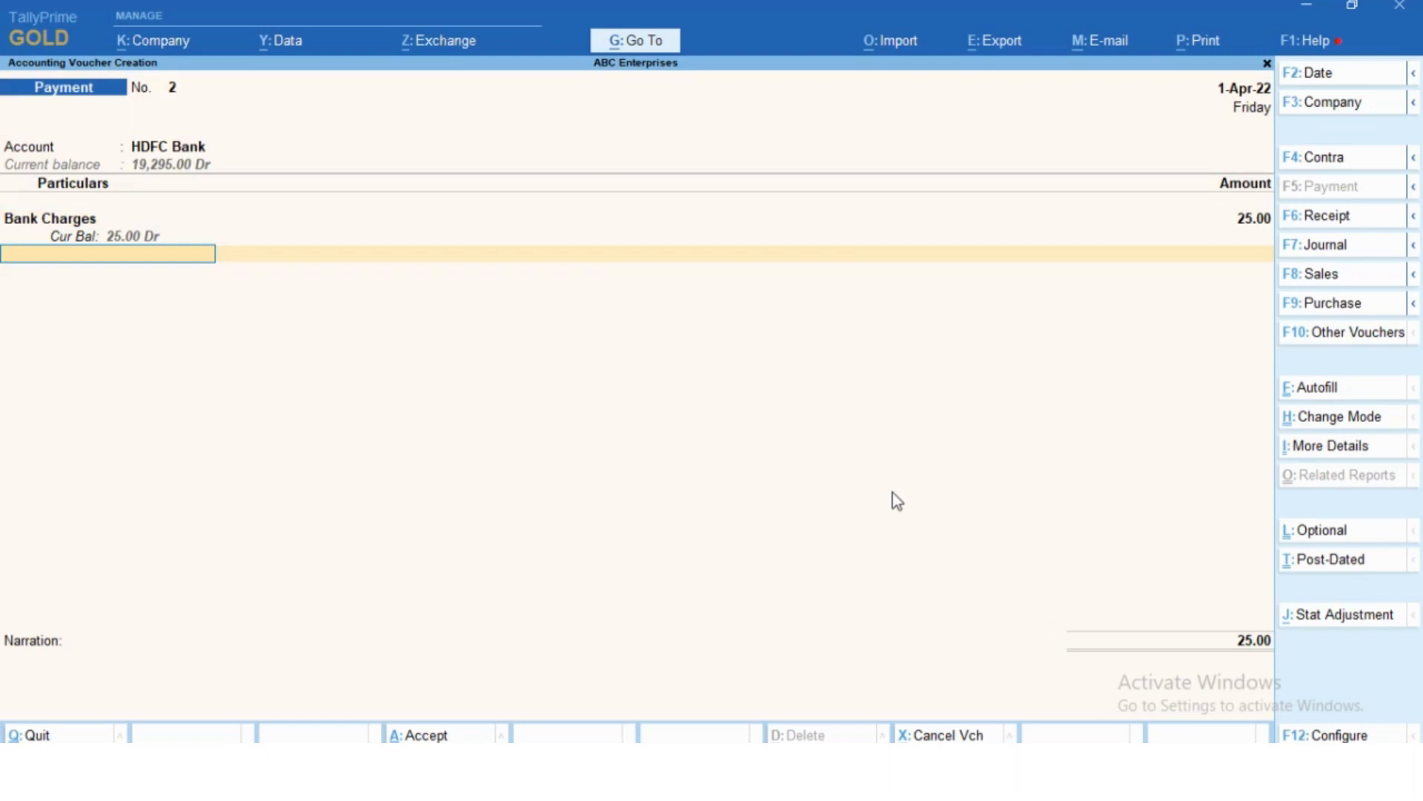
{"action": "key", "text": "Return"}
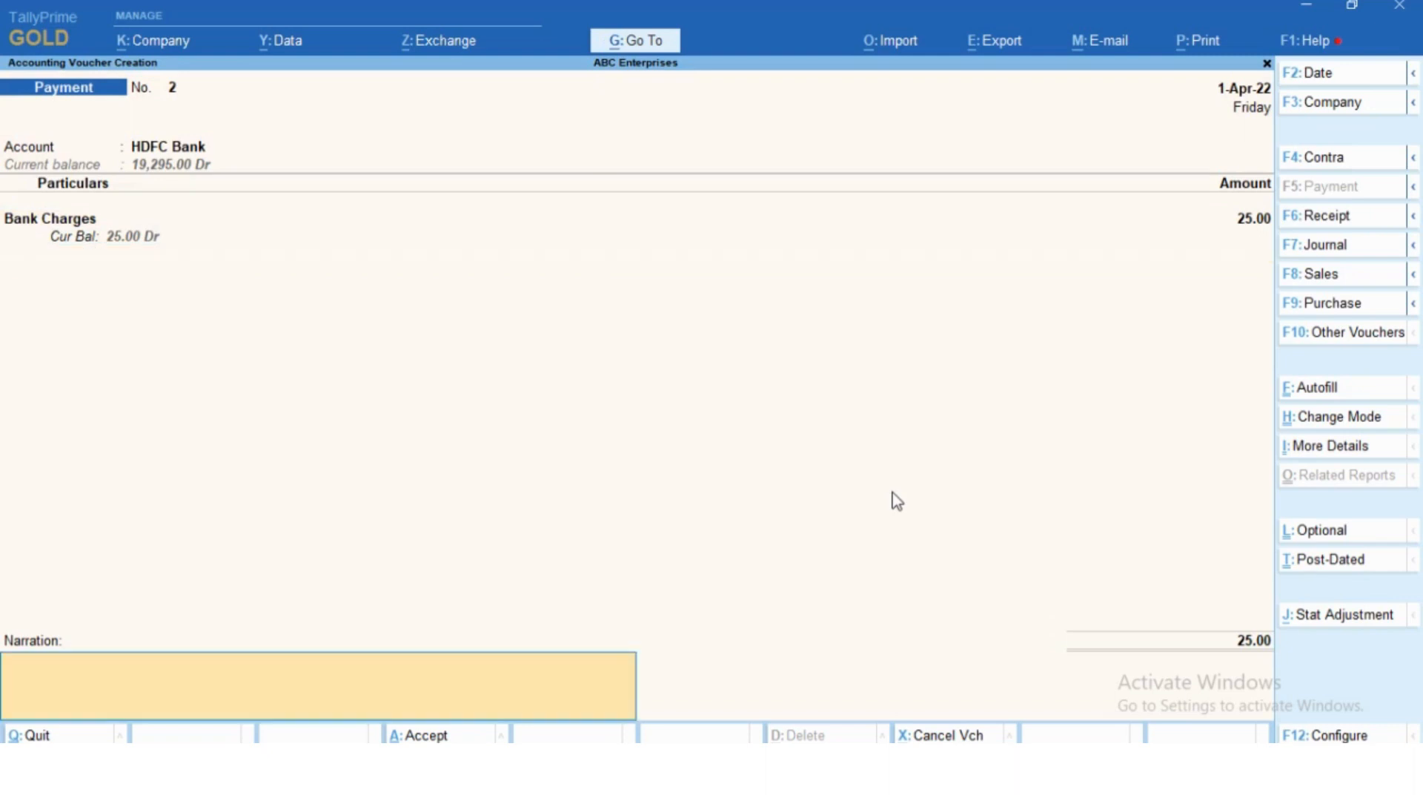
{"action": "type", "text": "bank charegs"}
{"action": "key", "text": "Return"}
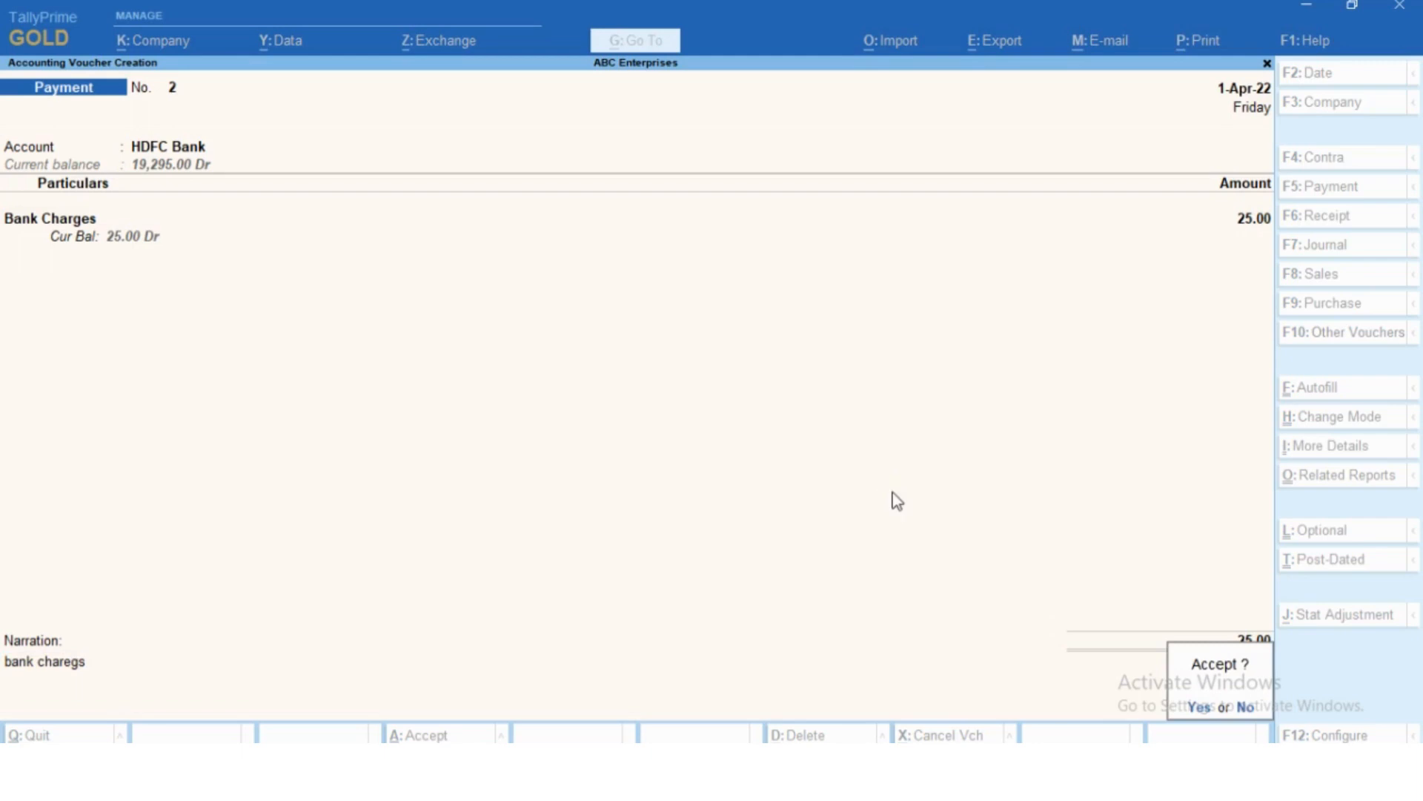
{"action": "key", "text": "Return"}
- Quit voucher creation and open the Balance Sheet in detailed view
{"action": "key", "text": "Escape"}
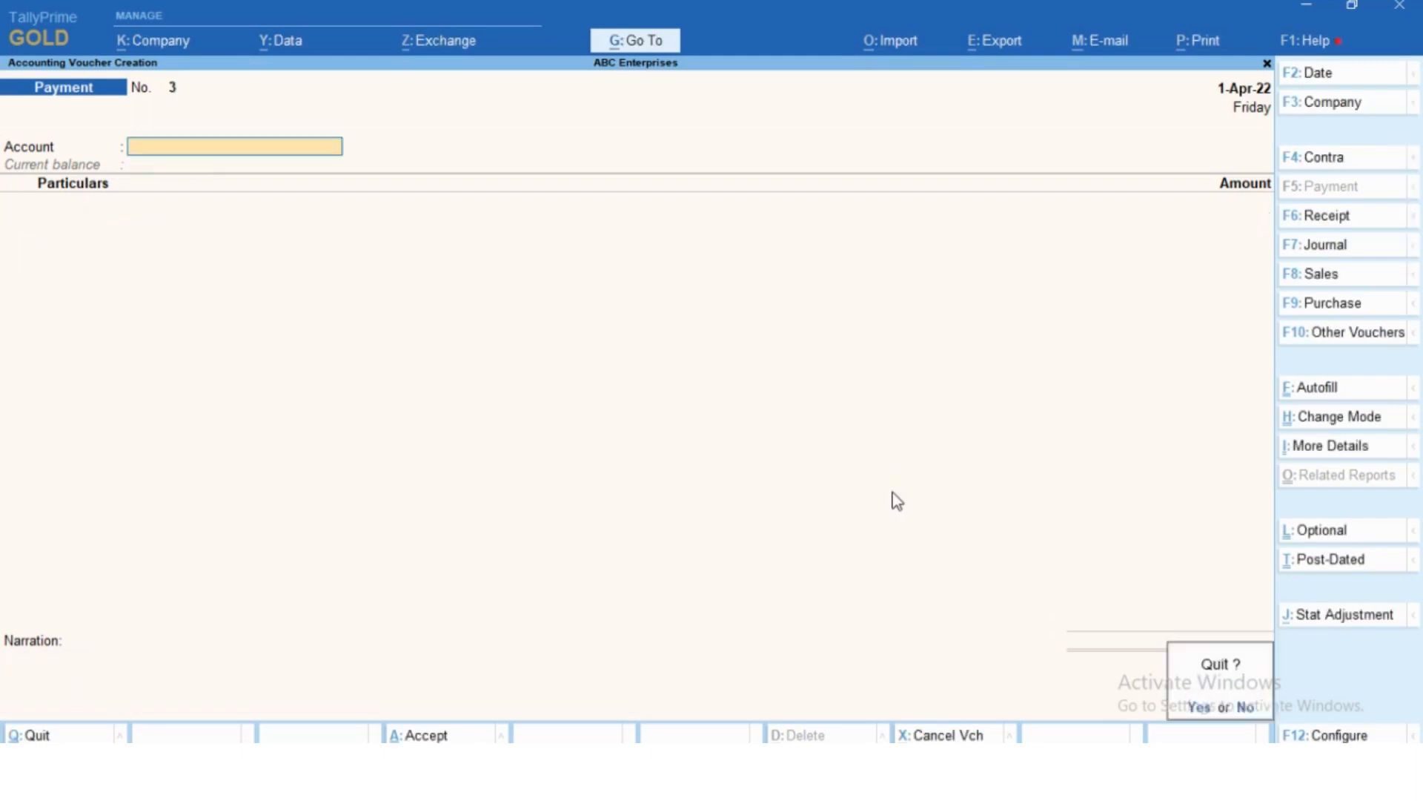
{"action": "key", "text": "Return"}
{"action": "key", "text": "Down"}
{"action": "key", "text": "Down"}
{"action": "key", "text": "Down"}
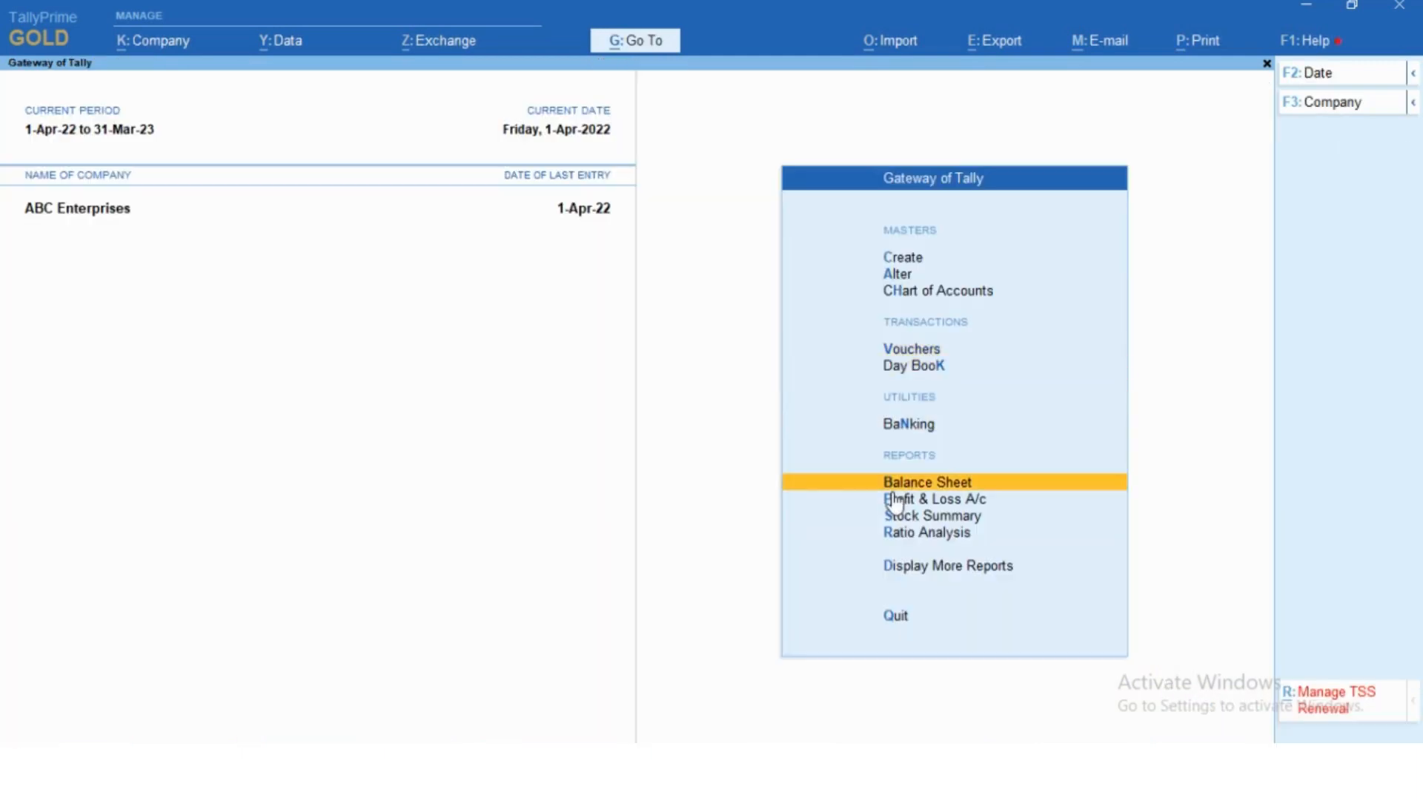
{"action": "key", "text": "Return"}
{"action": "key", "text": "alt+F5"}
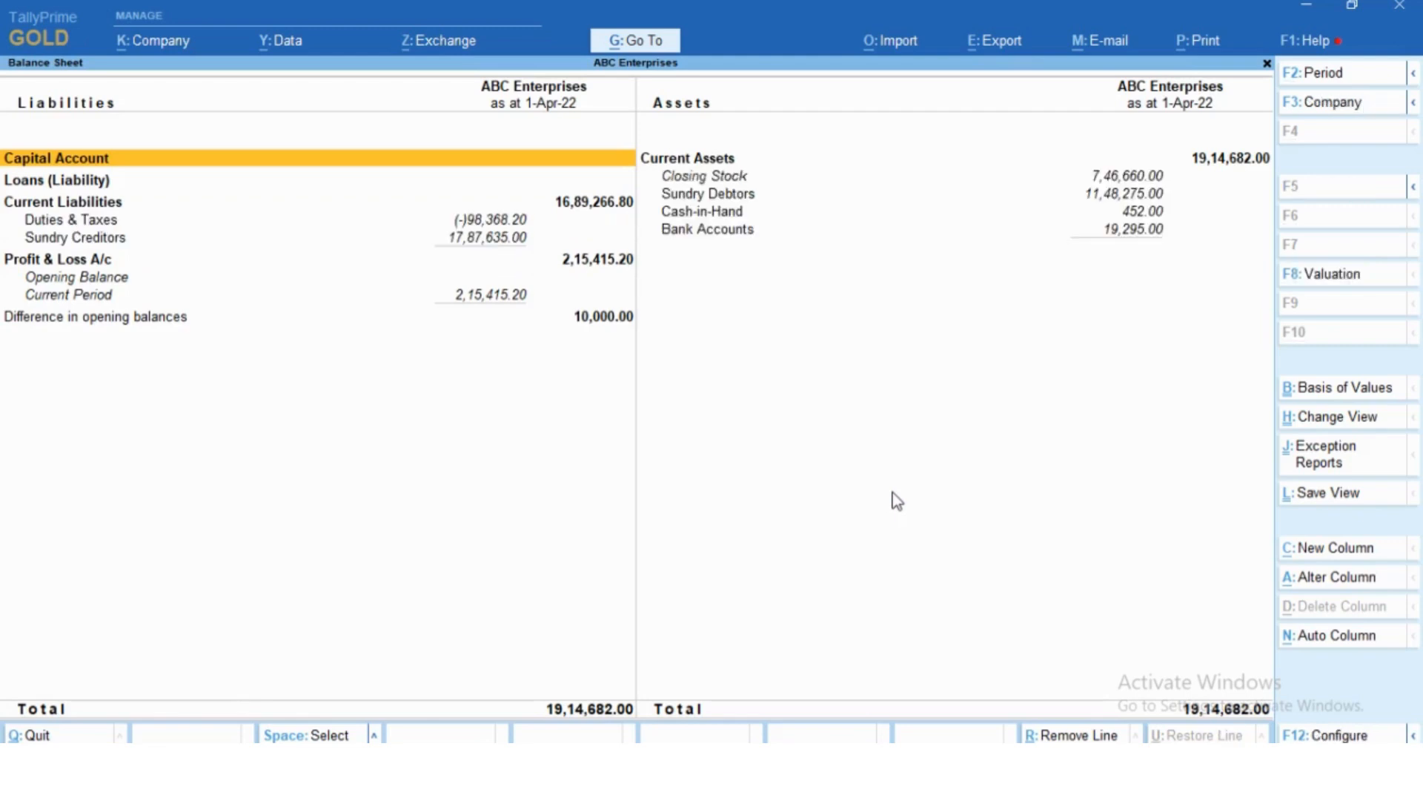
- Drill down from Bank Accounts in the Balance Sheet to the April vouchers of the HDFC Bank ledger
{"action": "key", "text": "Right"}
{"action": "key", "text": "Down"}
{"action": "key", "text": "Down"}
{"action": "key", "text": "Down"}
{"action": "key", "text": "Return"}
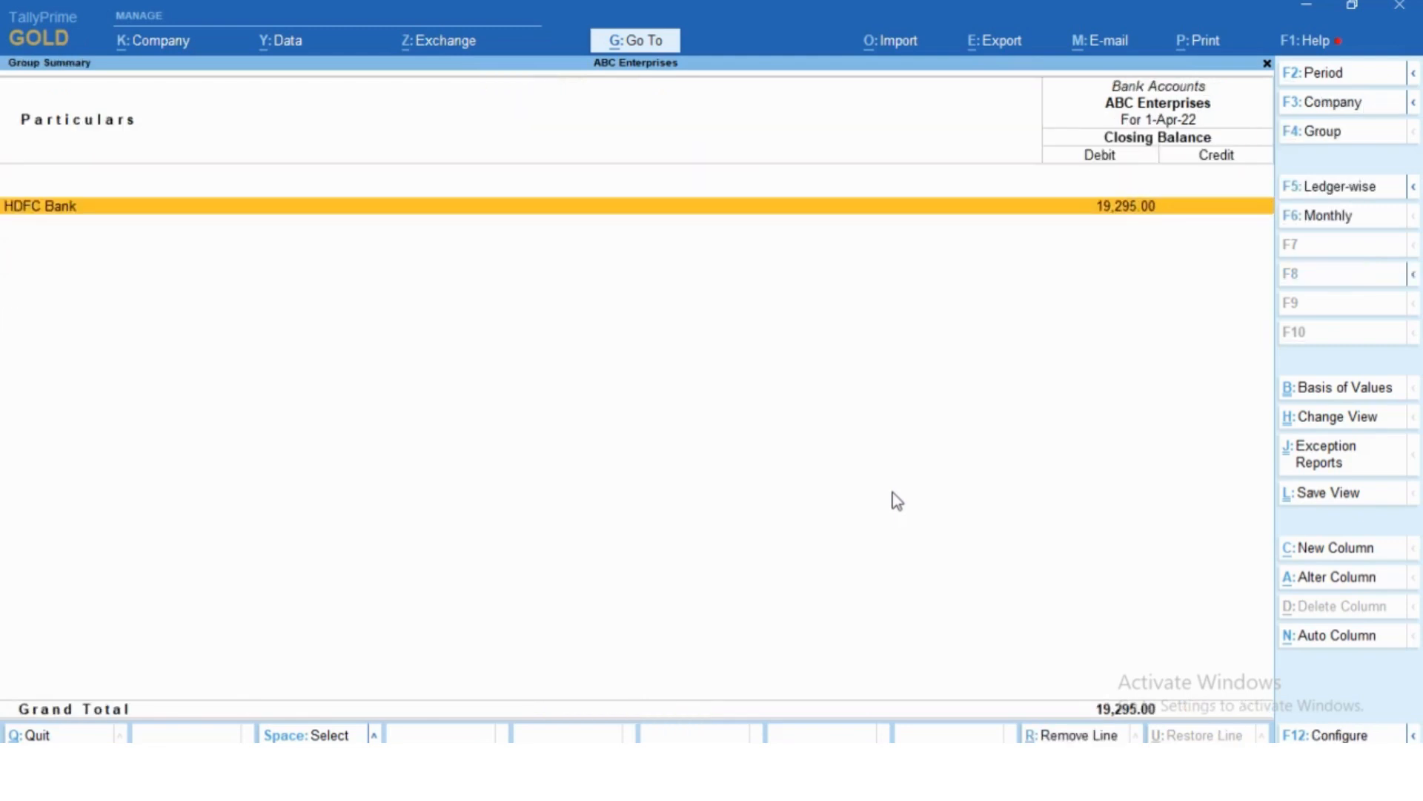
{"action": "key", "text": "Return"}
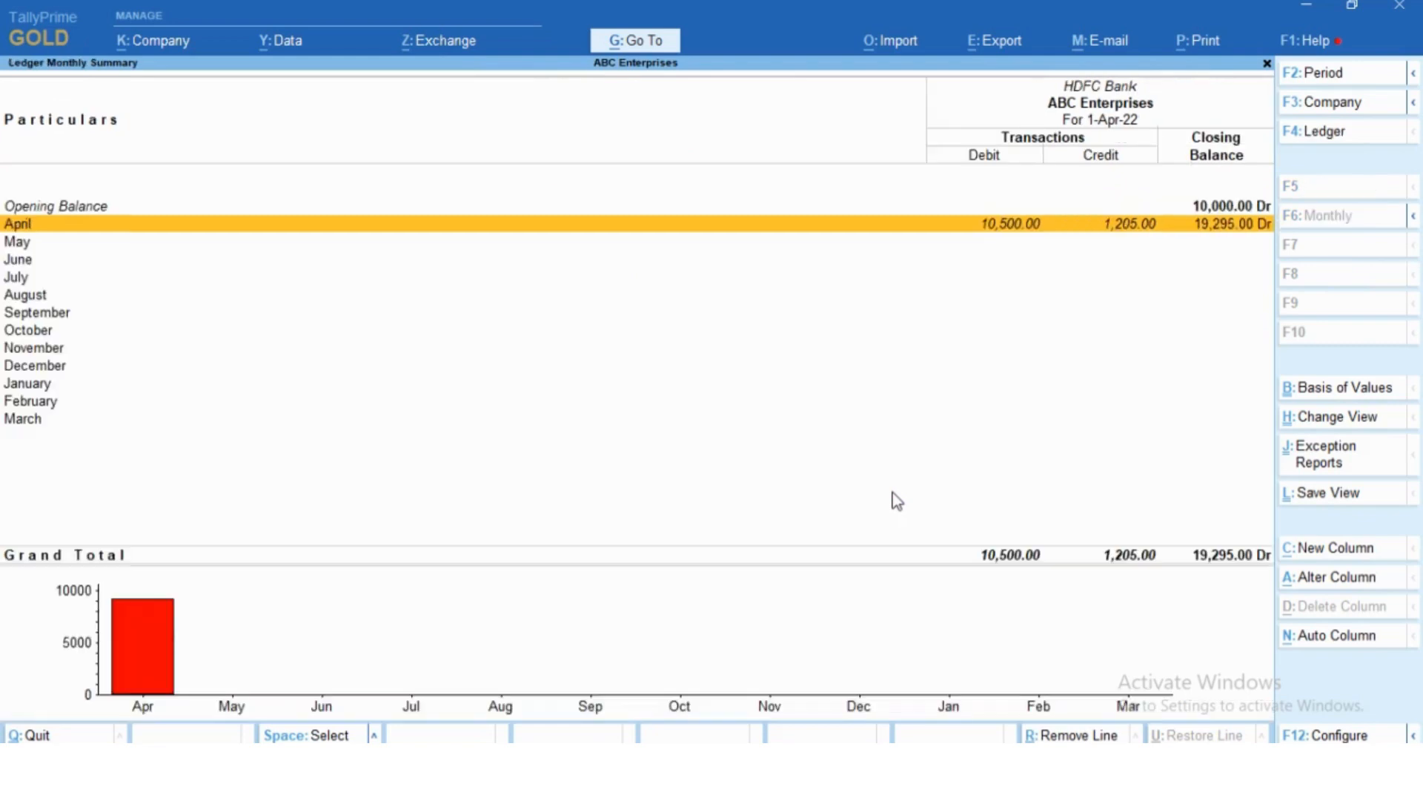
{"action": "key", "text": "Return"}
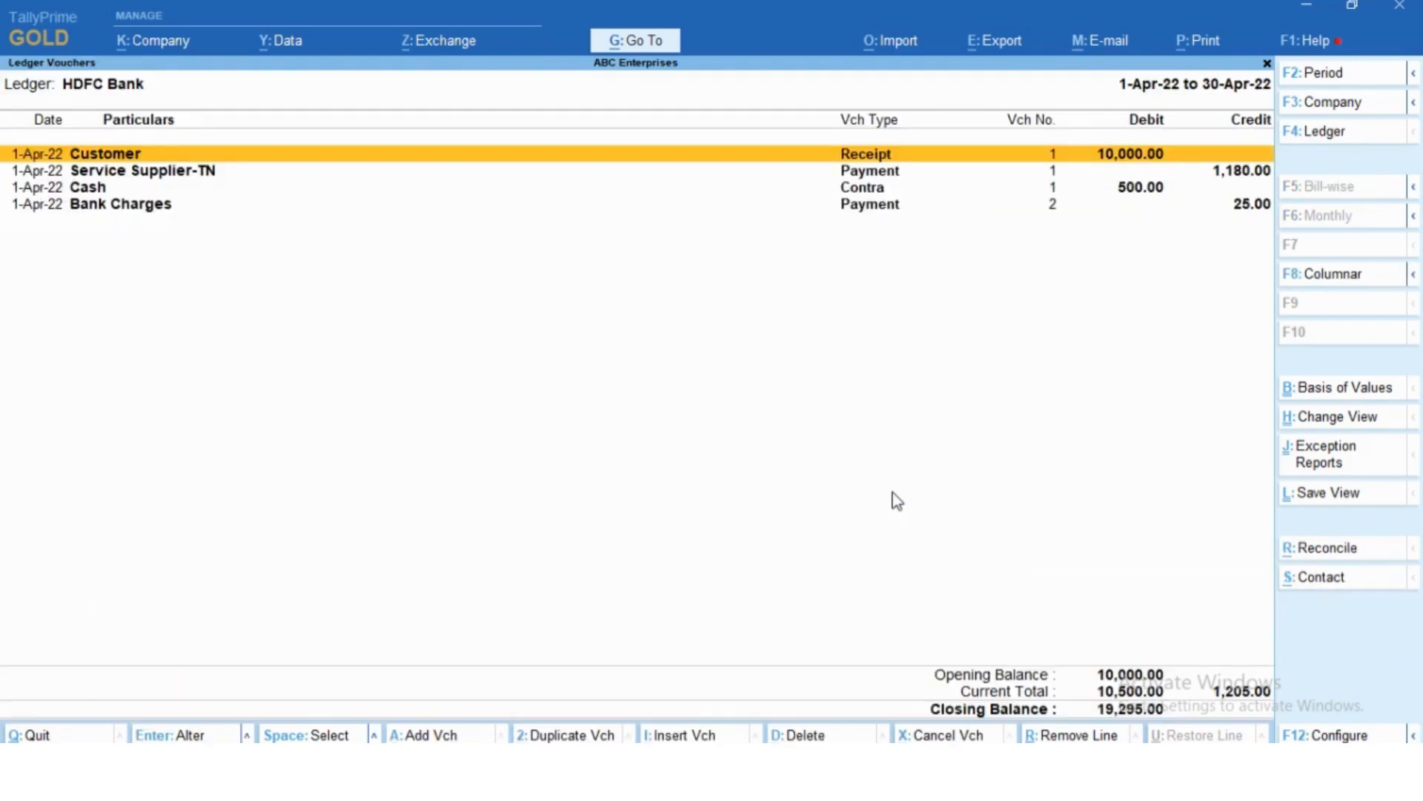
- Go through the HDFC Bank vouchers down to the Bank Charges payment and switch to the Excel workbook with the Day-7 Banking notes
{"action": "key", "text": "Down"}
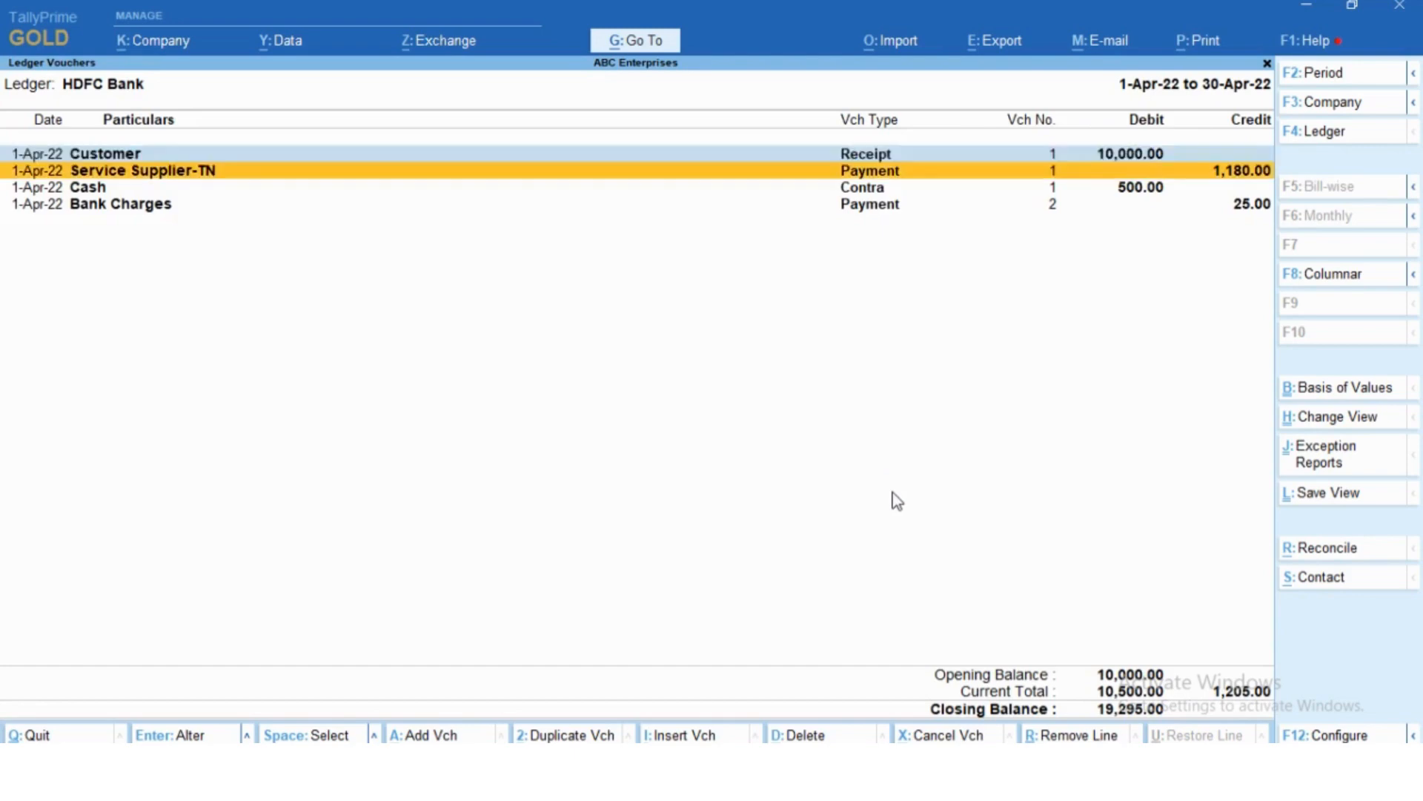
{"action": "key", "text": "Down"}
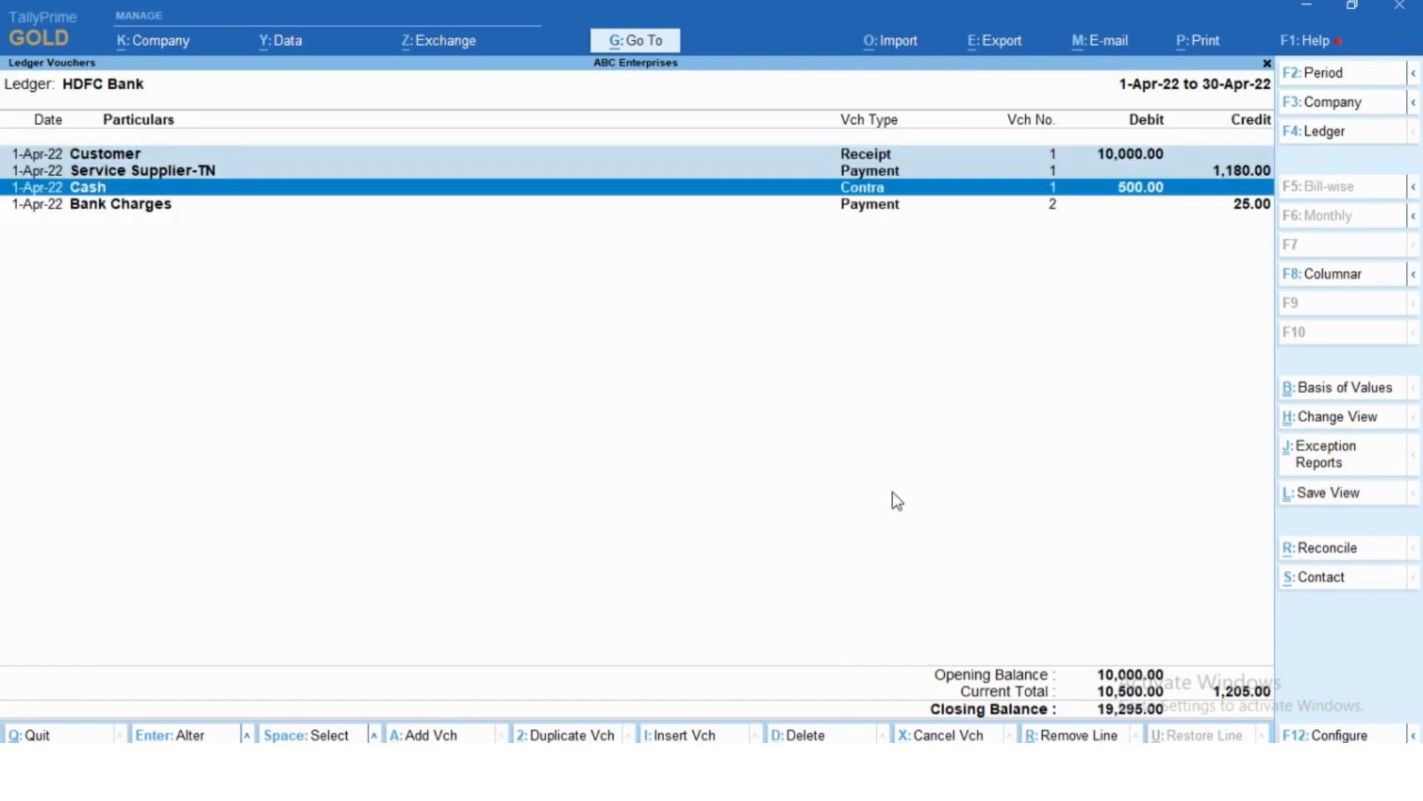
{"action": "key", "text": "Down"}
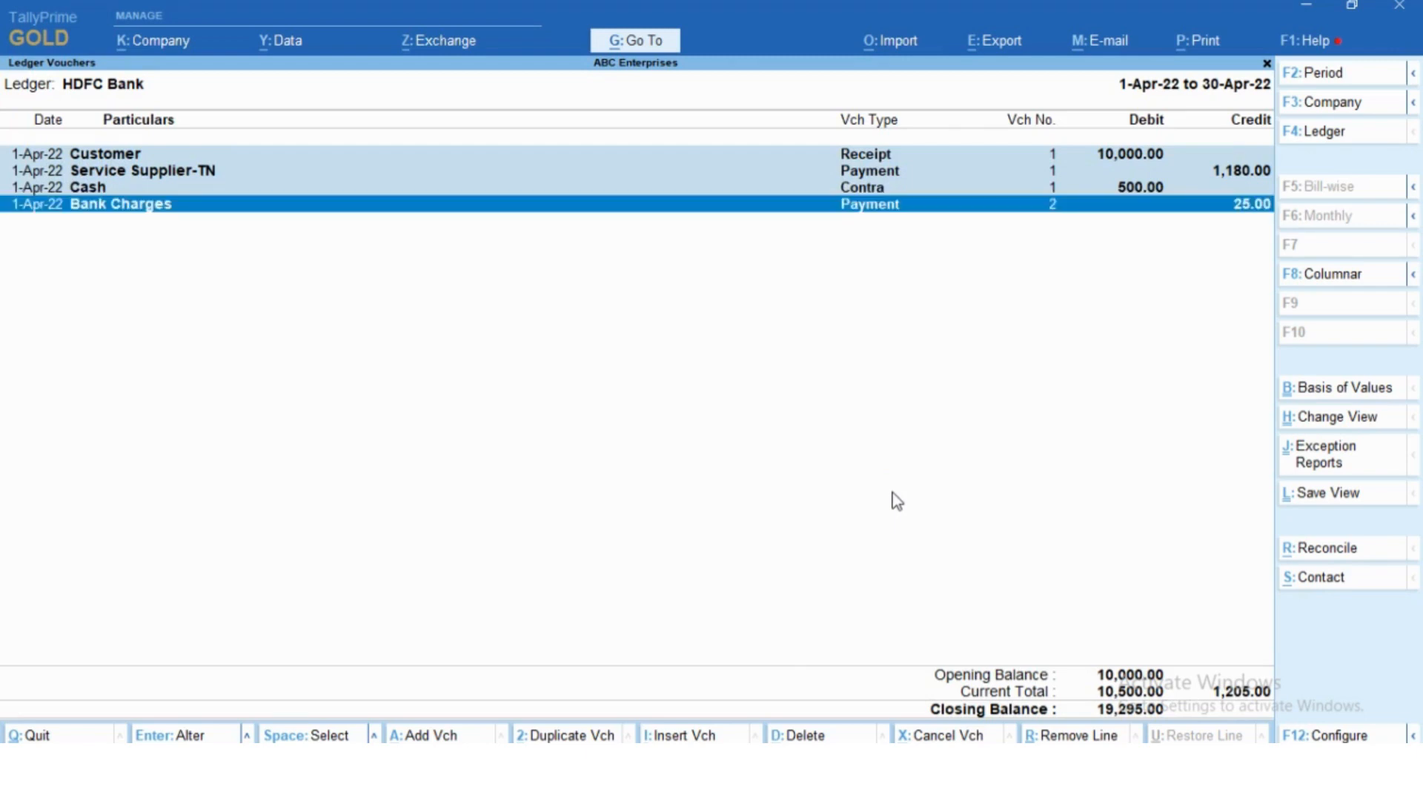
{"action": "key", "text": "alt+Tab"}
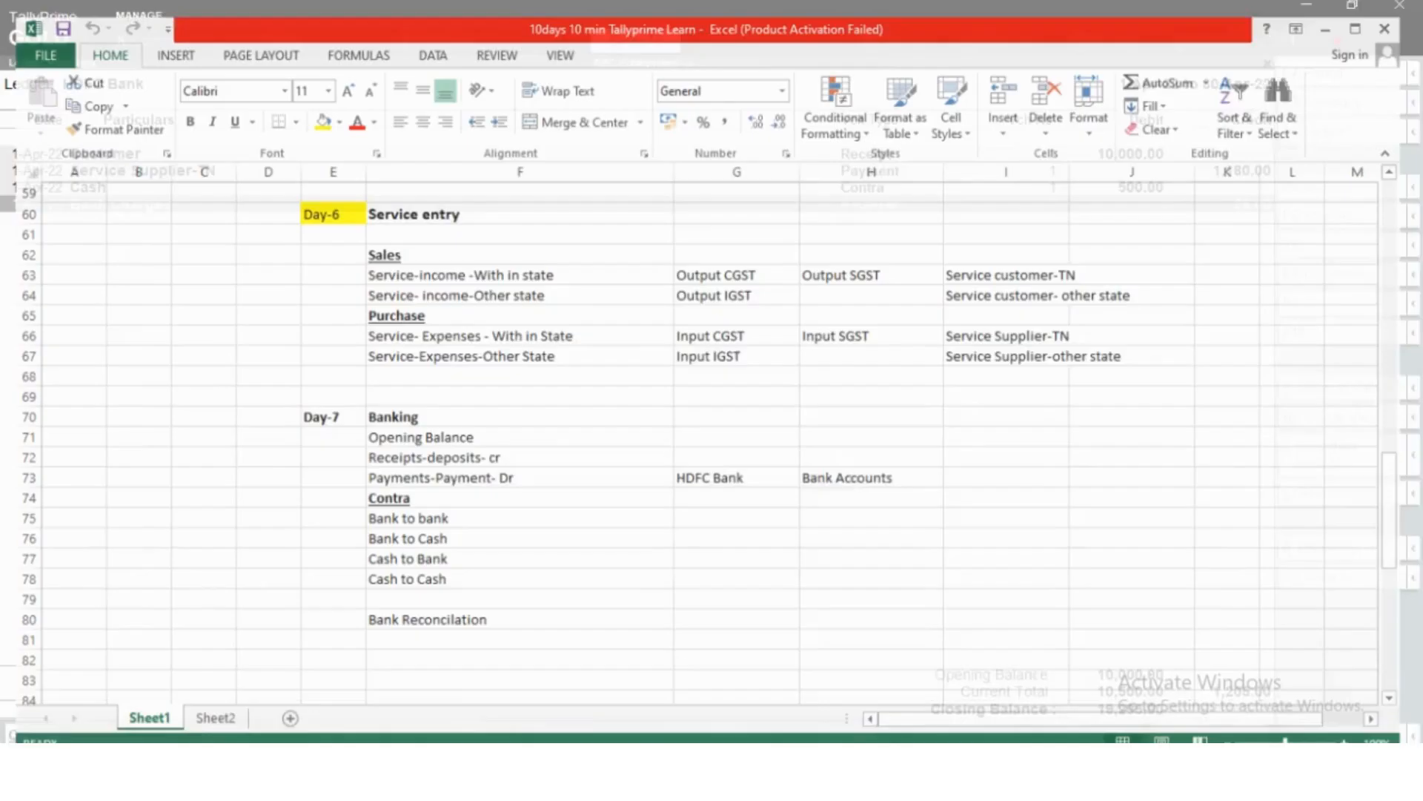